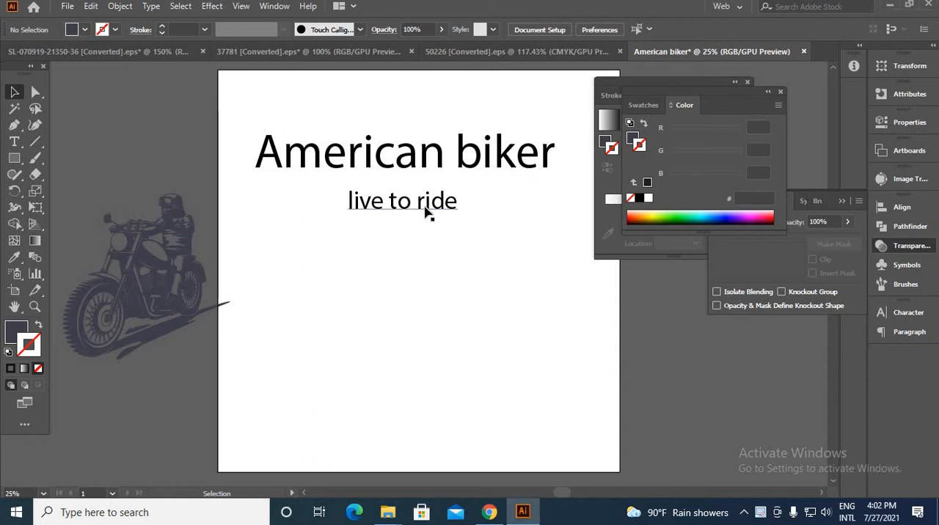
Move the biker illustration onto the empty canvas beside the artboard, clear of its edge, and deselect it
drag(166, 281, 395, 321)
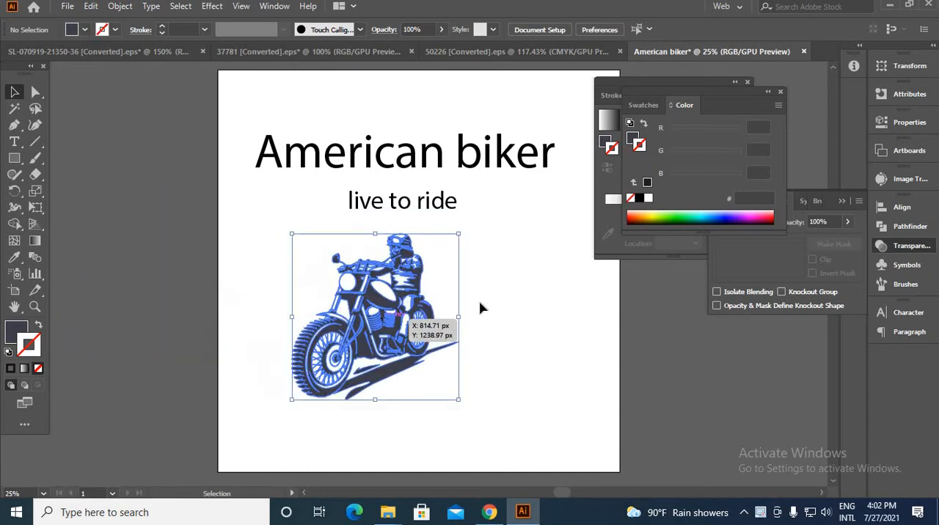
click(471, 307)
click(423, 319)
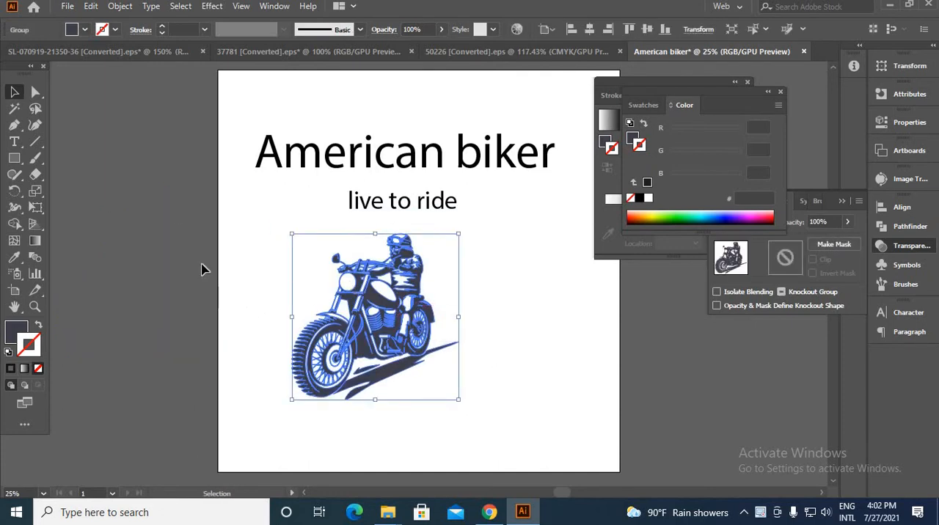
key(ctrl+minus)
drag(449, 311, 298, 309)
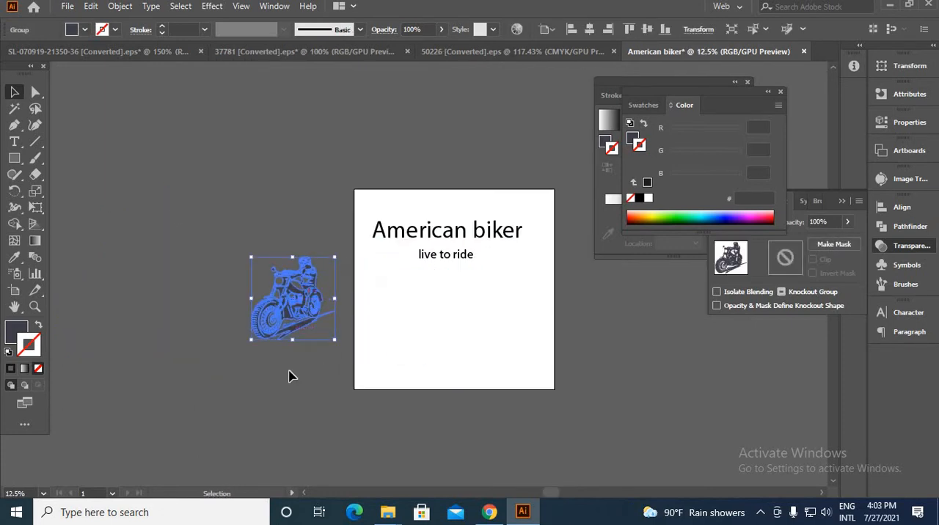
click(289, 377)
Change the biker illustration's fill color to solid black (000000) and deselect it
scroll(278, 318, up, 2)
scroll(317, 260, down, 1)
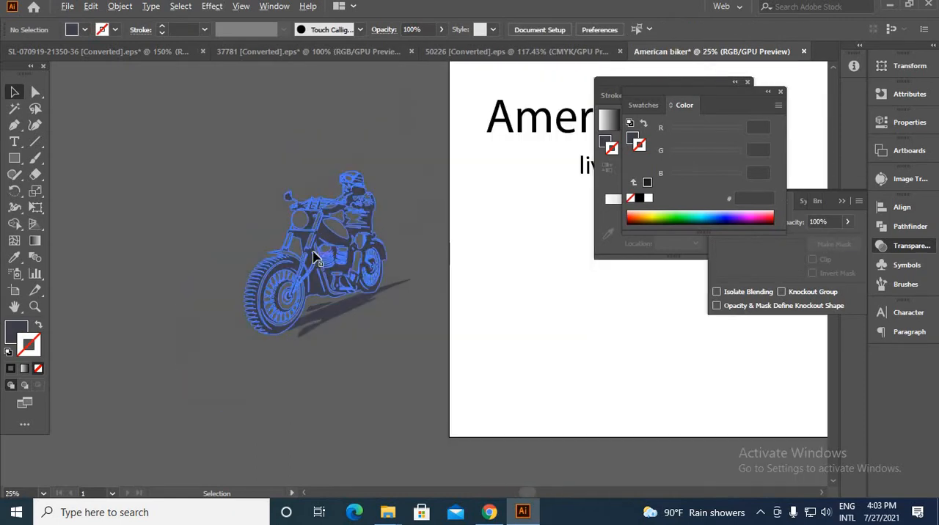
click(332, 284)
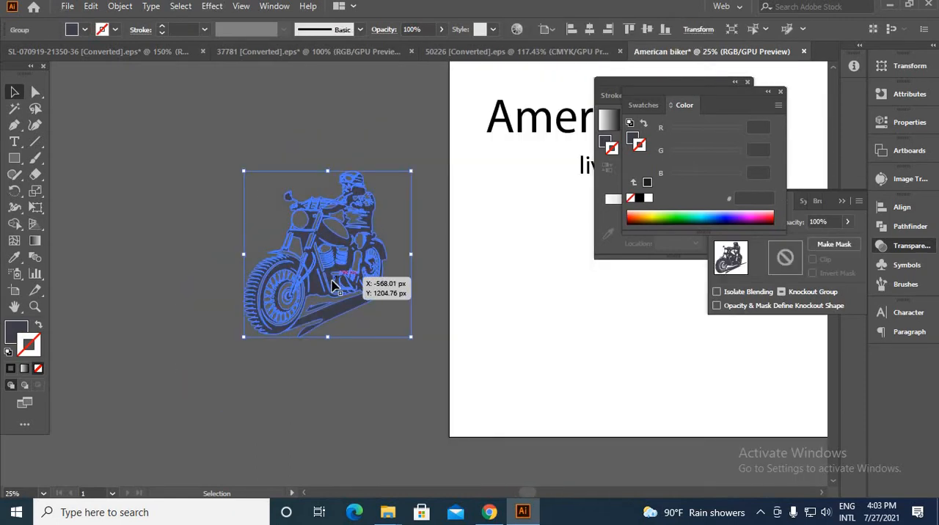
double_click(20, 336)
drag(631, 382, 717, 451)
click(851, 255)
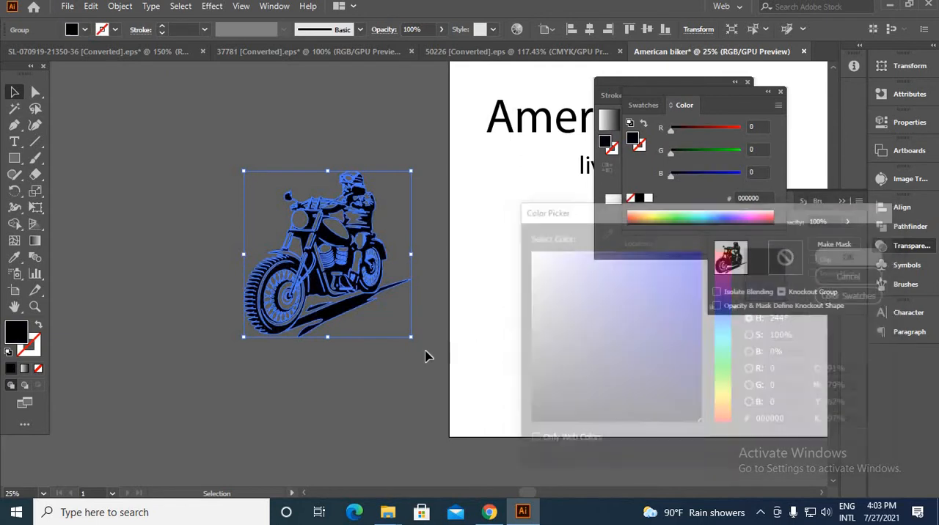
click(311, 392)
Examine the black biker illustration up close, including its see-through areas and outer outline
scroll(338, 242, up, 3)
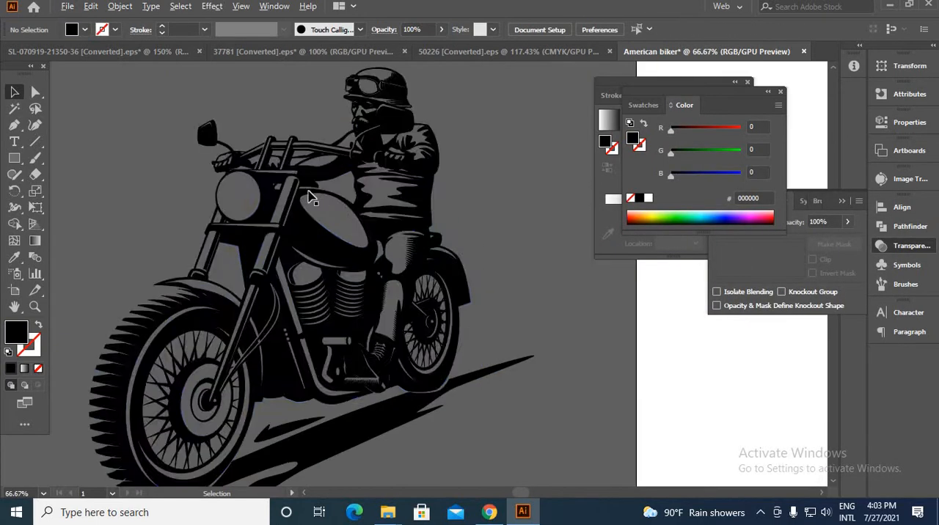
scroll(389, 374, down, 2)
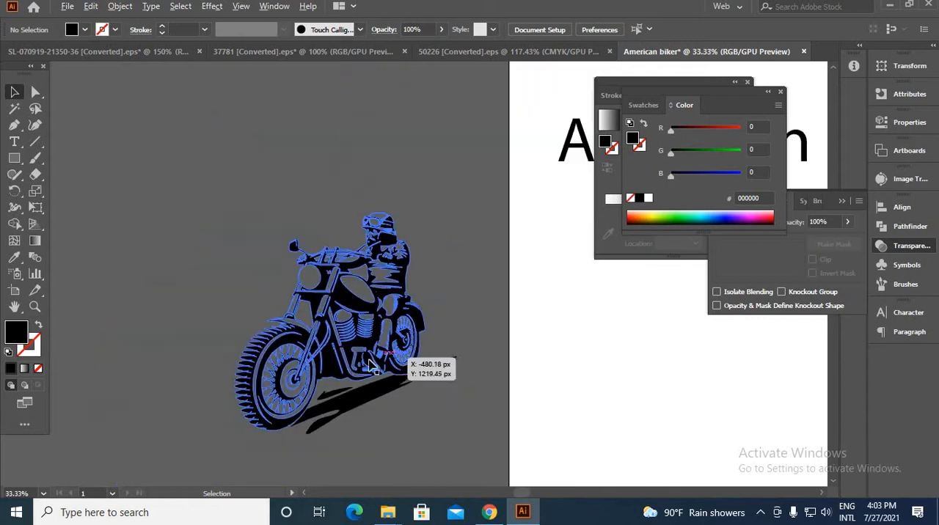
scroll(272, 429, up, 3)
scroll(268, 423, down, 2)
scroll(269, 421, up, 1)
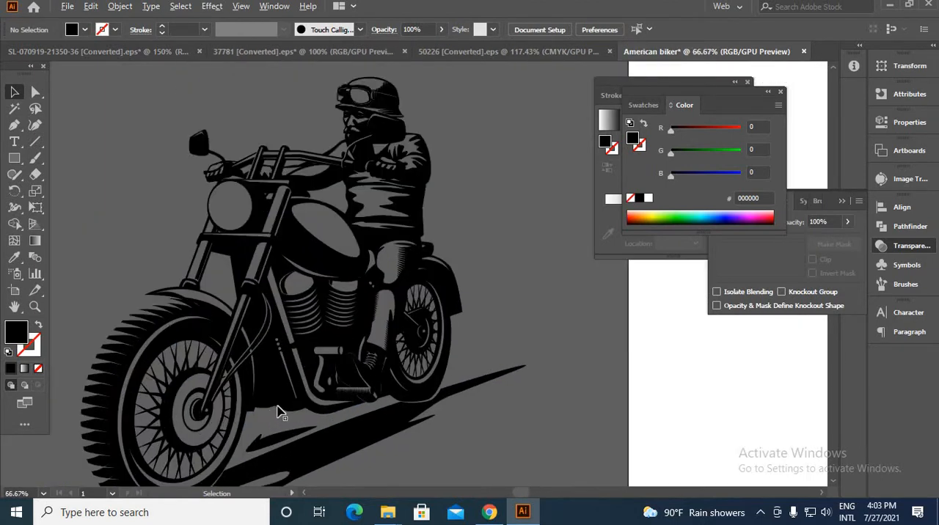
scroll(273, 314, down, 2)
scroll(262, 273, up, 2)
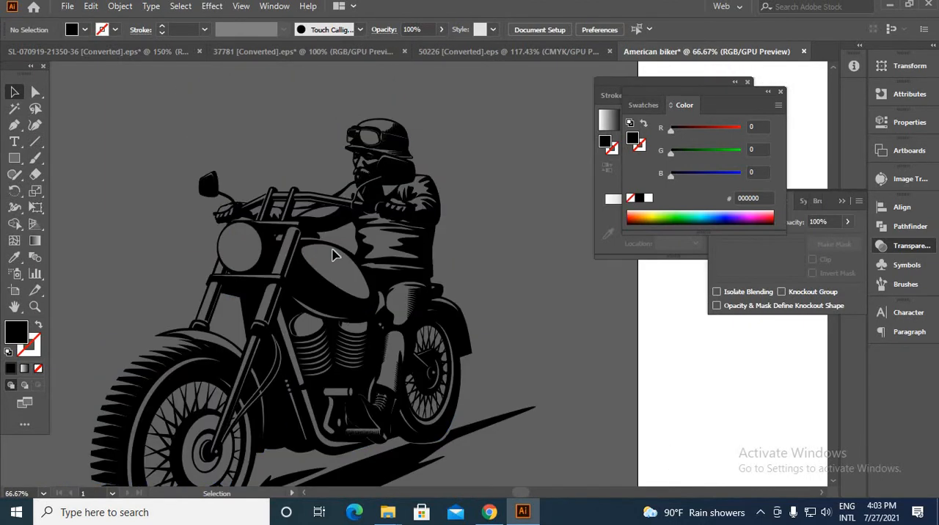
drag(302, 415, 247, 346)
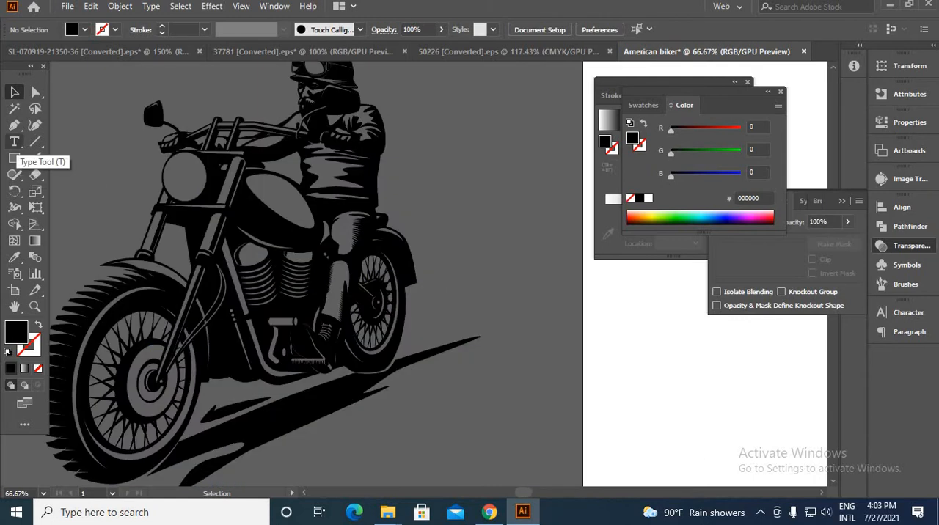
Draw a rough closed Pen path around the rider and motorcycle body, leaving most of both wheels and the ground shadow outside it
click(14, 126)
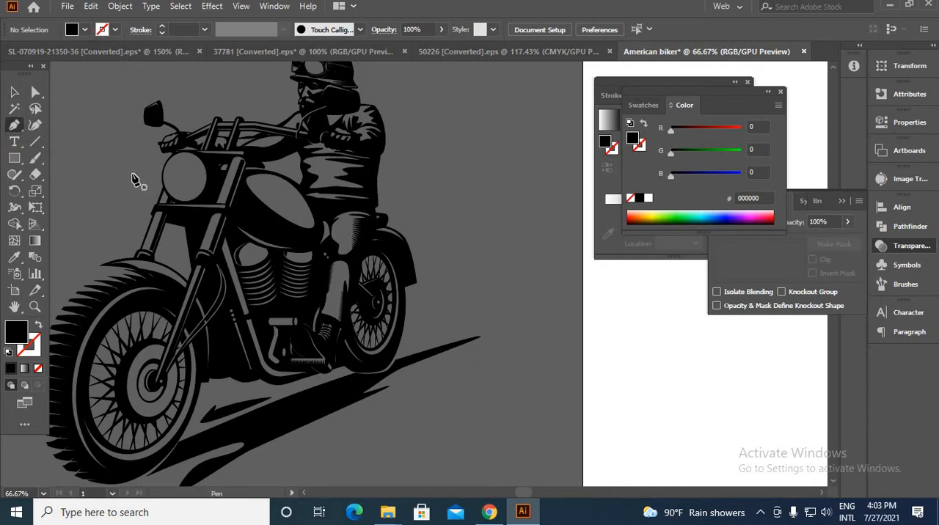
click(135, 169)
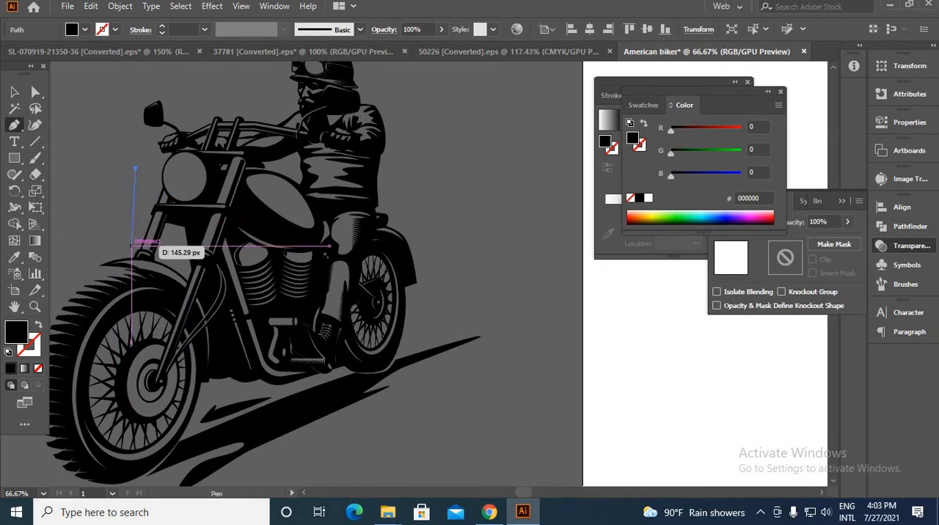
click(82, 262)
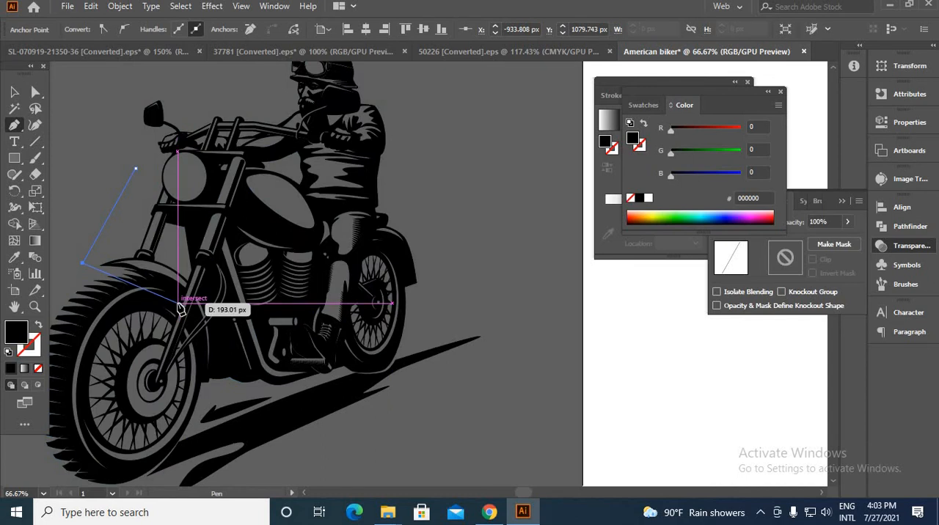
click(179, 308)
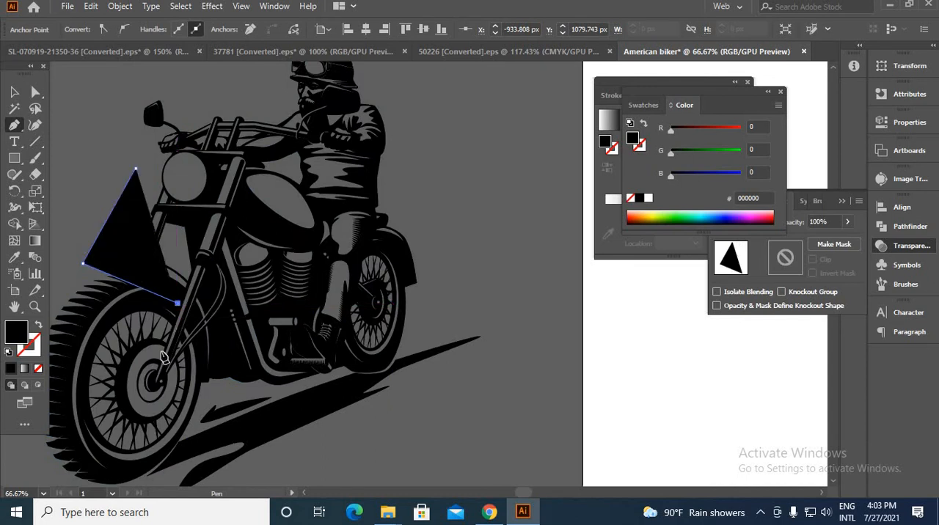
click(152, 391)
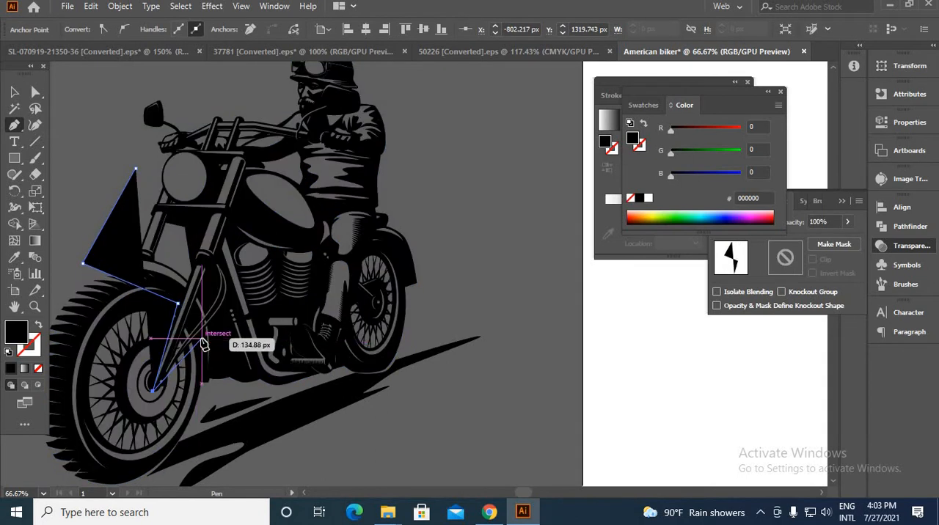
click(202, 339)
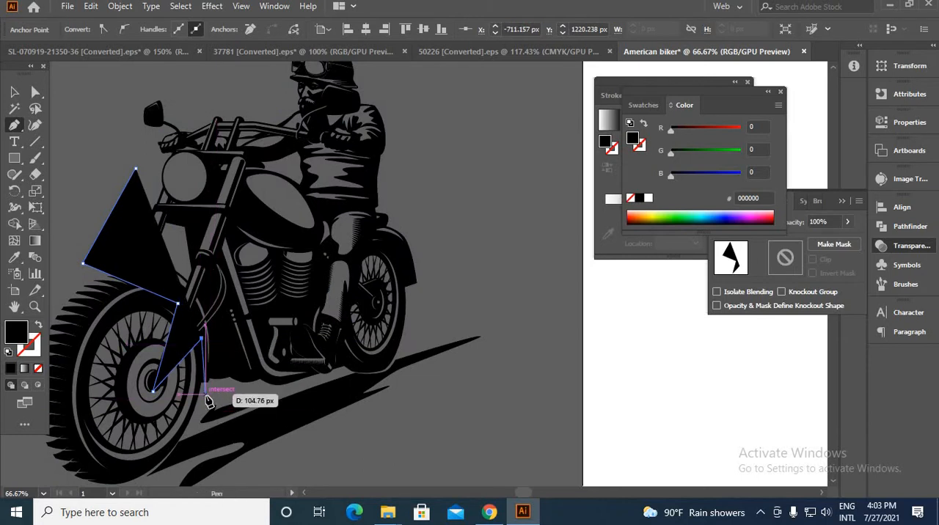
click(204, 394)
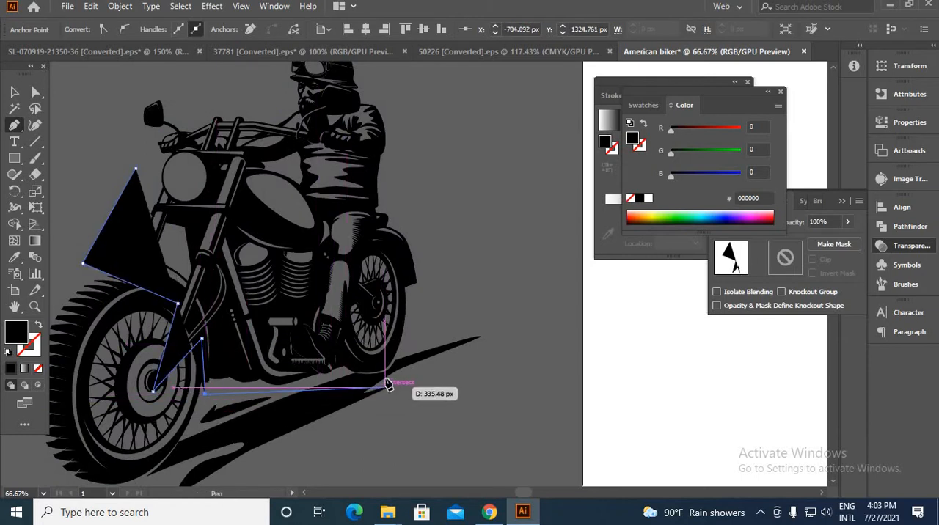
click(345, 376)
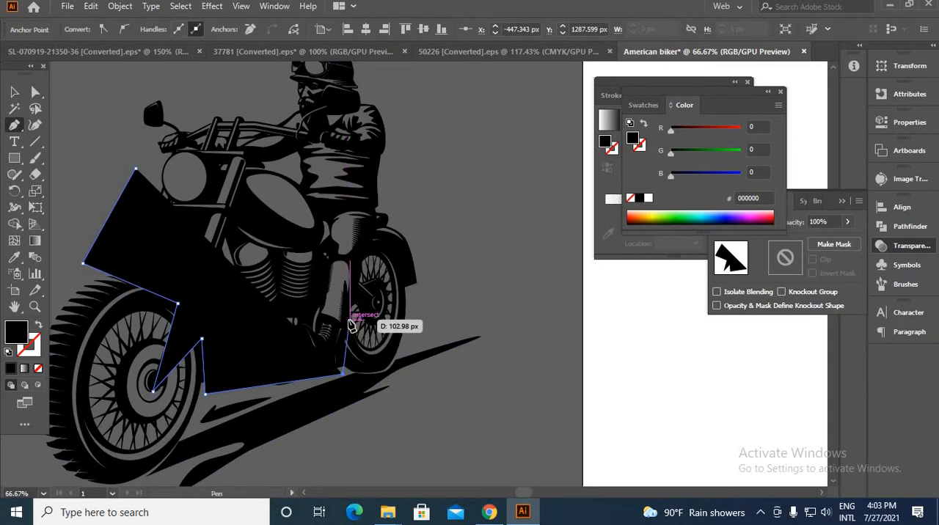
click(349, 319)
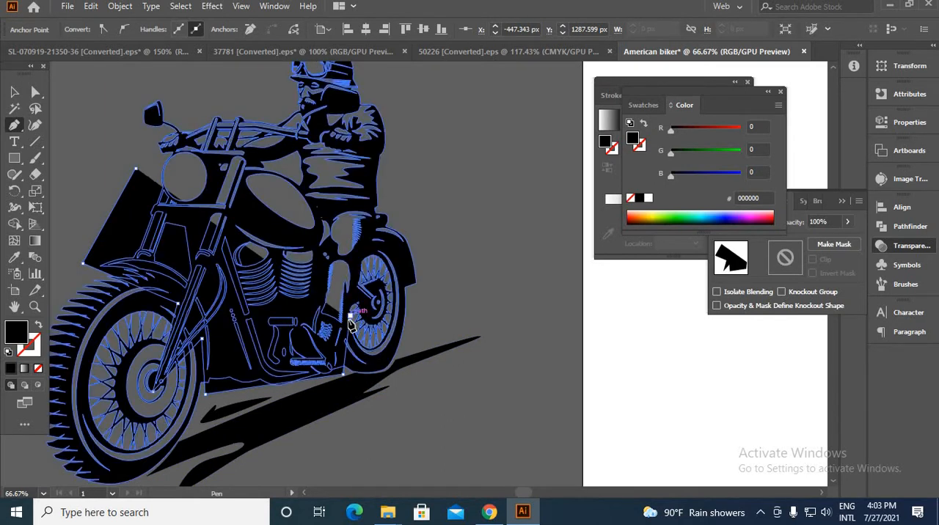
click(358, 261)
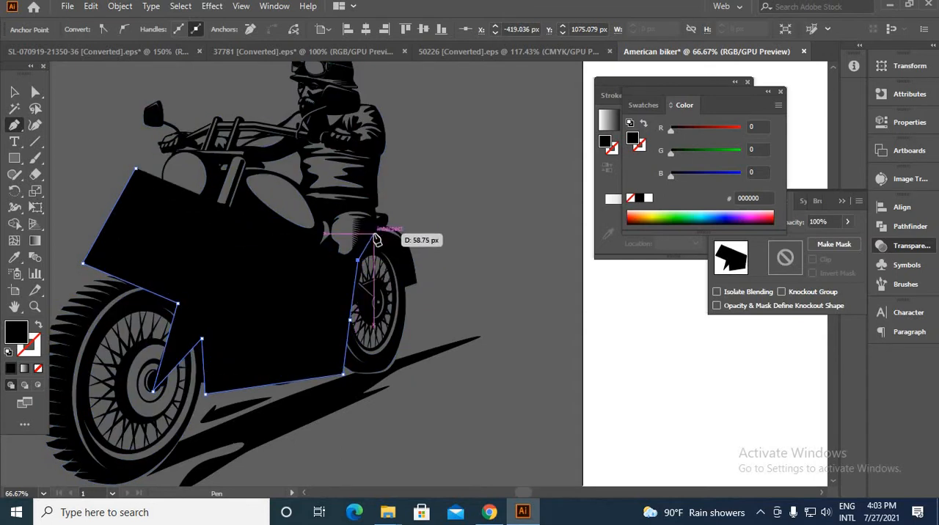
click(378, 239)
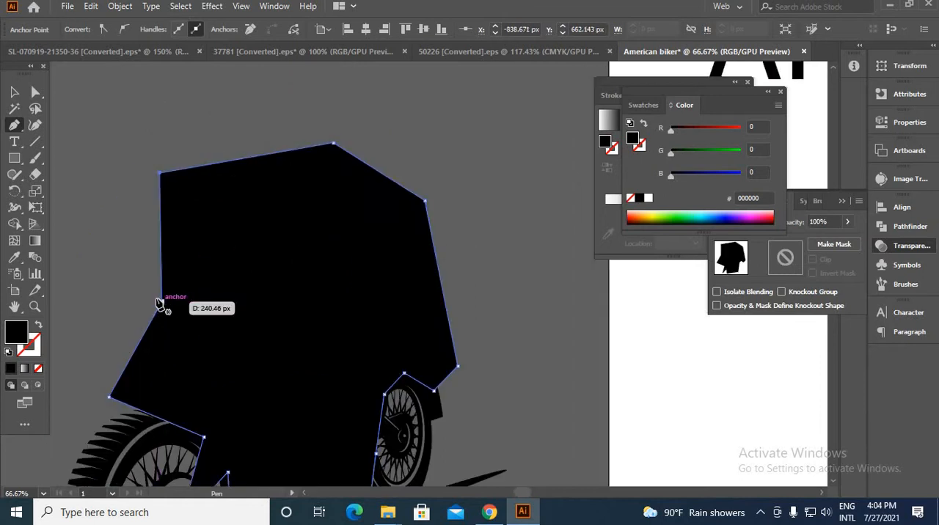
click(161, 302)
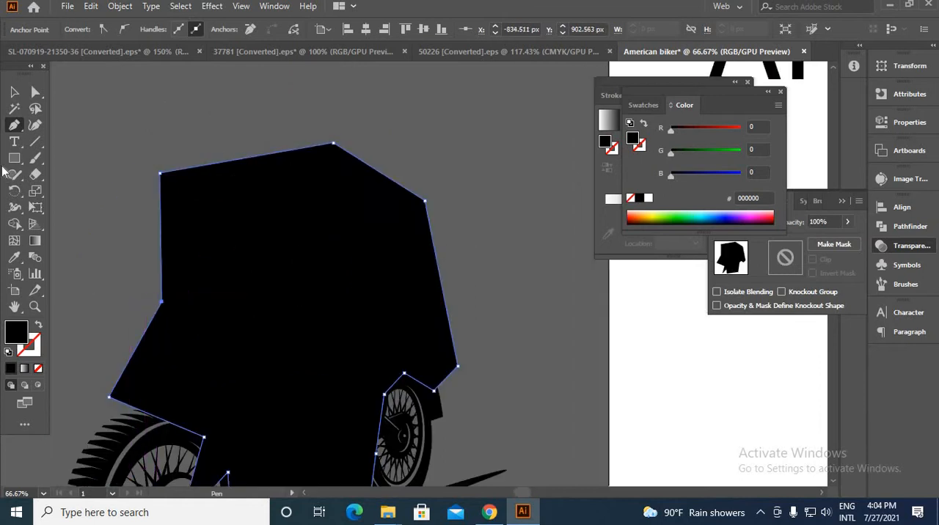
Fill the drawn backing shape with white (FFFFFF) and send it behind the biker illustration
scroll(271, 270, down, 2)
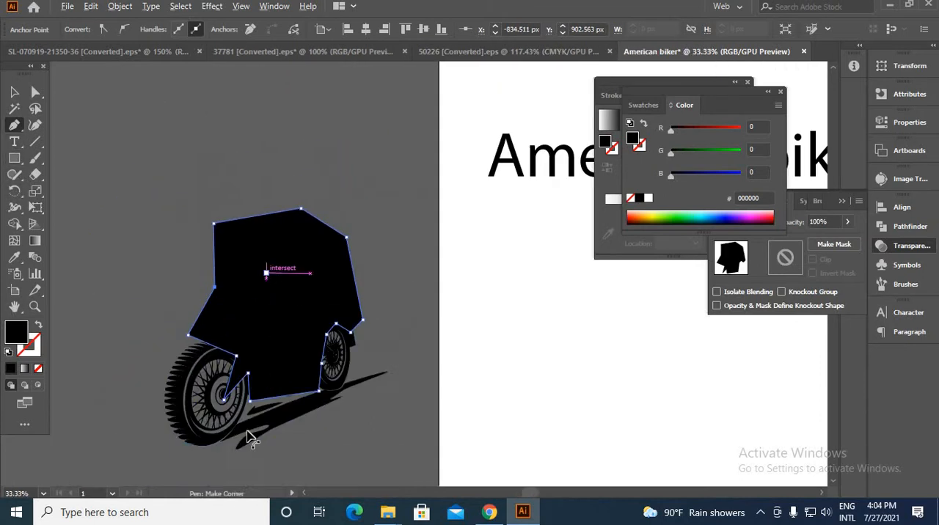
scroll(213, 391, up, 1)
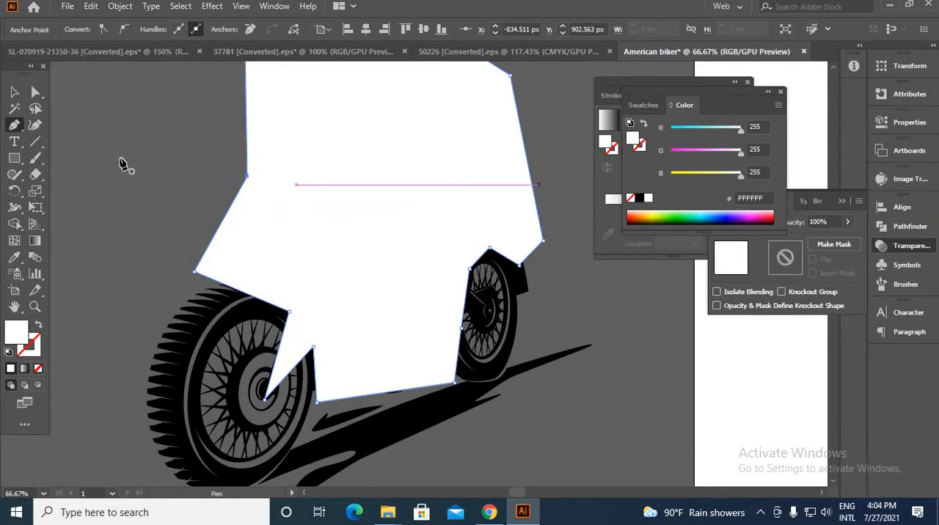
click(14, 92)
right_click(113, 108)
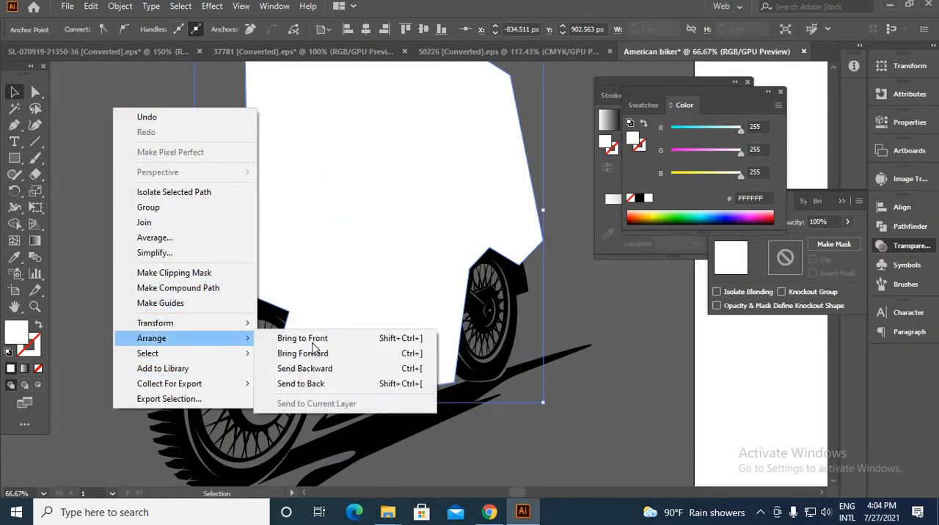
click(308, 384)
click(561, 450)
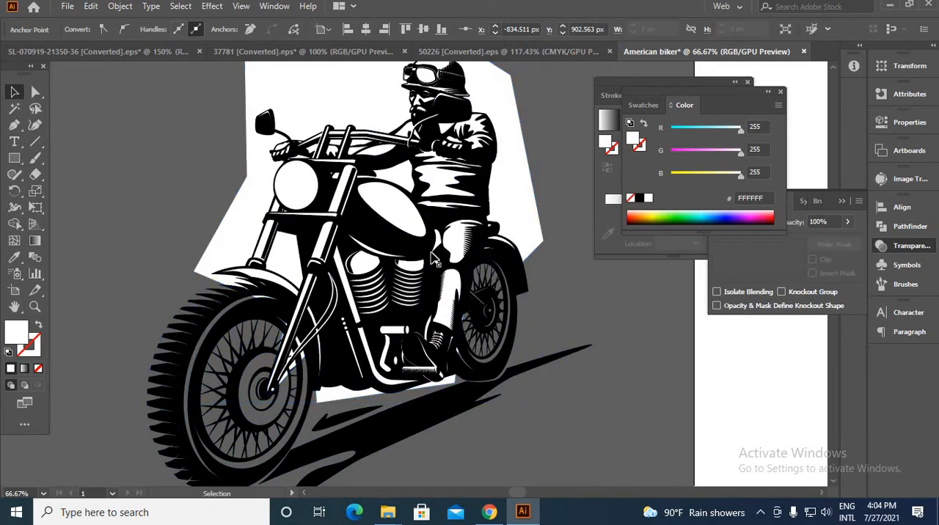
Select the illustration with its white backing and remove the excess white outside the biker's outline with the Shape Builder
drag(436, 245, 367, 328)
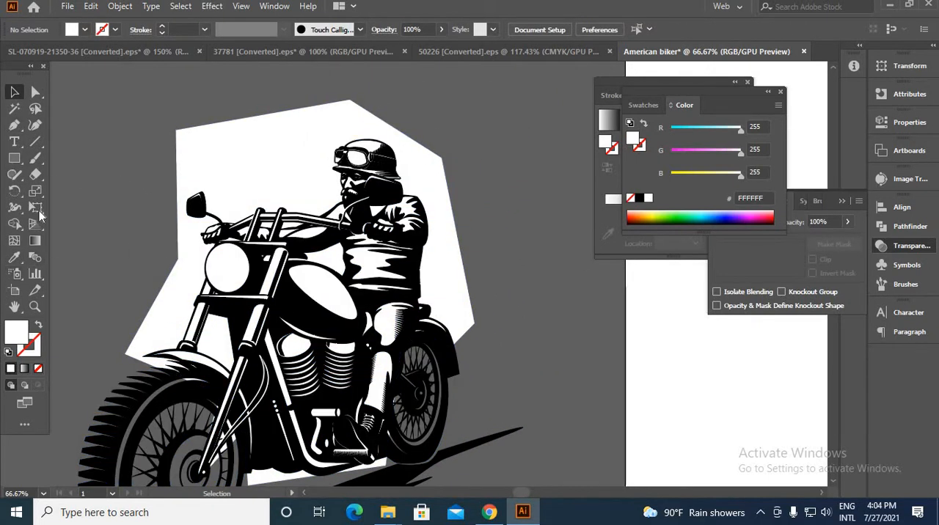
drag(165, 94, 129, 97)
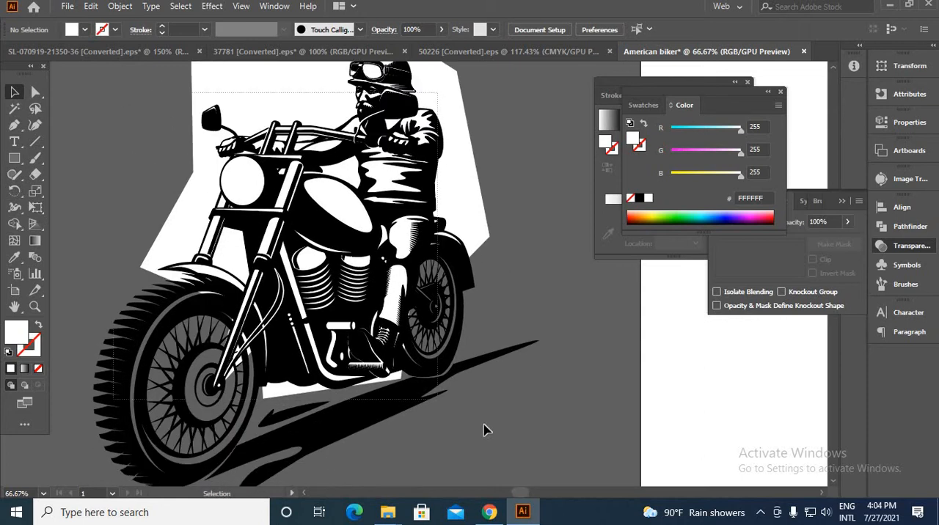
key(ctrl+a)
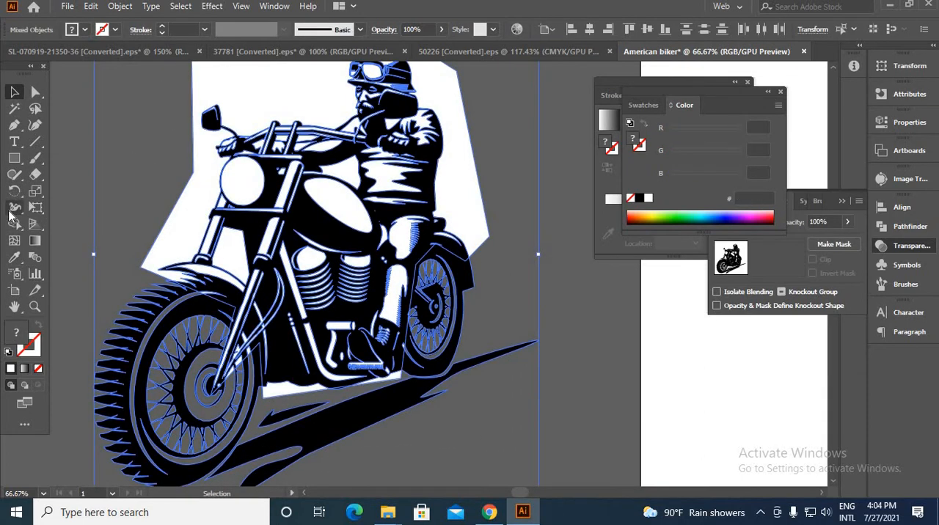
click(15, 224)
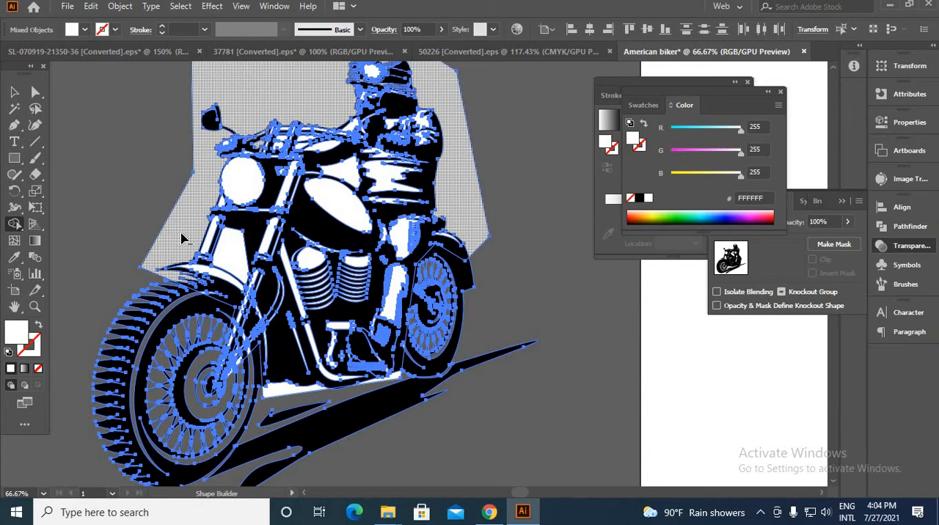
alt+click(182, 238)
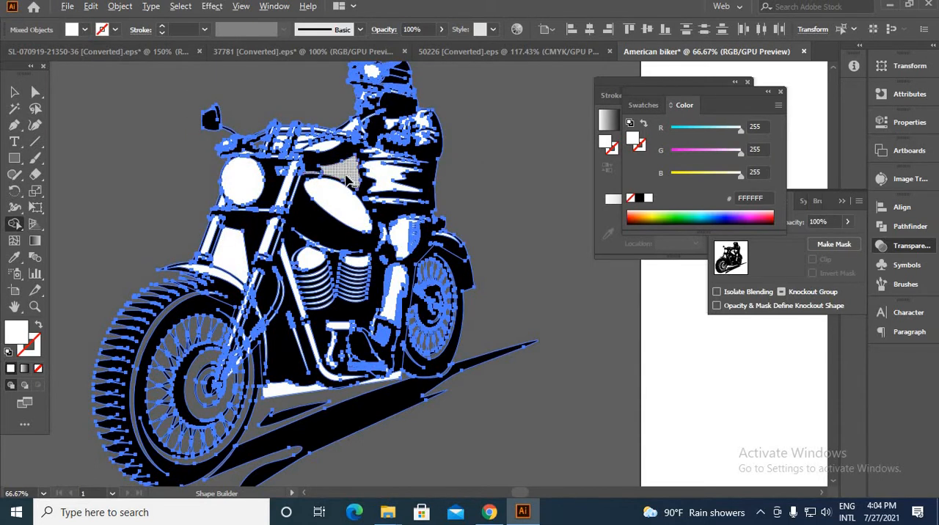
Remove the white from the see-through gaps between the tank, the rider's arm and the handlebars with the Shape Builder
alt+scroll(345, 177, up, 3)
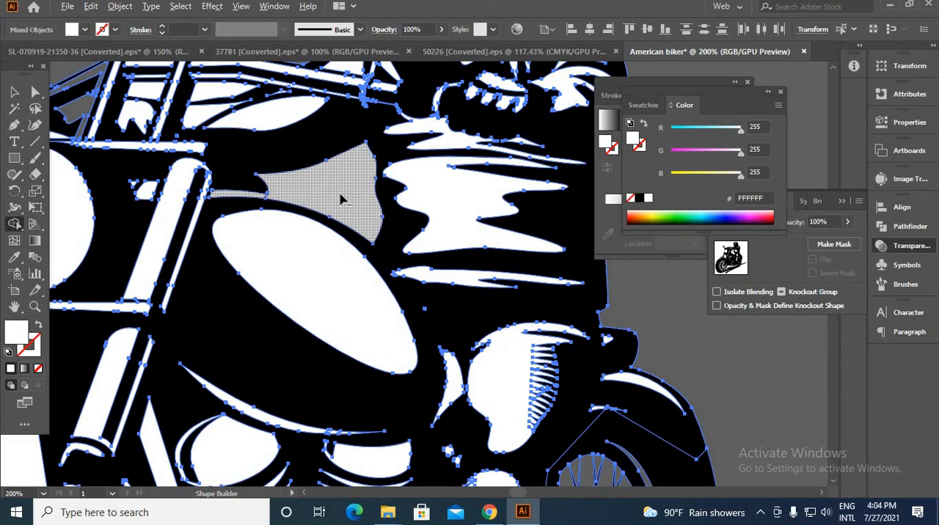
alt+click(340, 199)
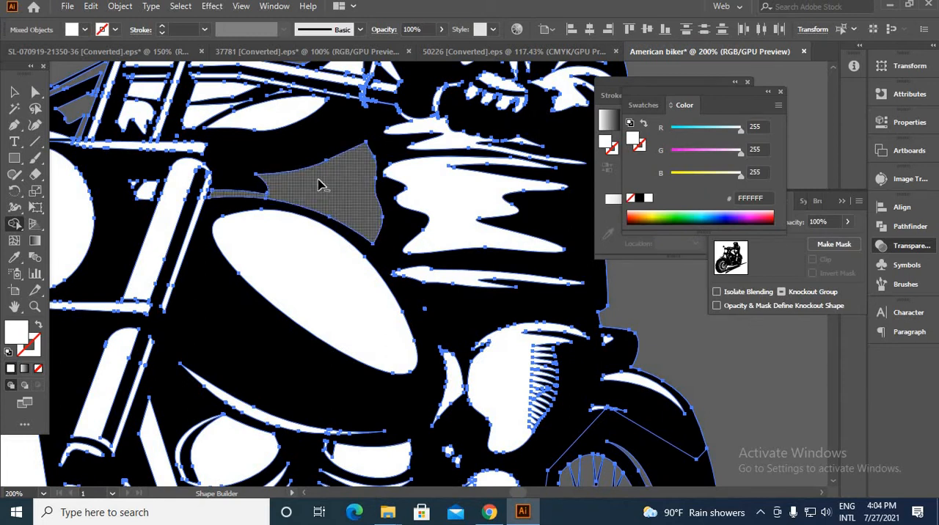
alt+click(259, 118)
alt+scroll(260, 119, down, 2)
alt+scroll(326, 98, up, 1)
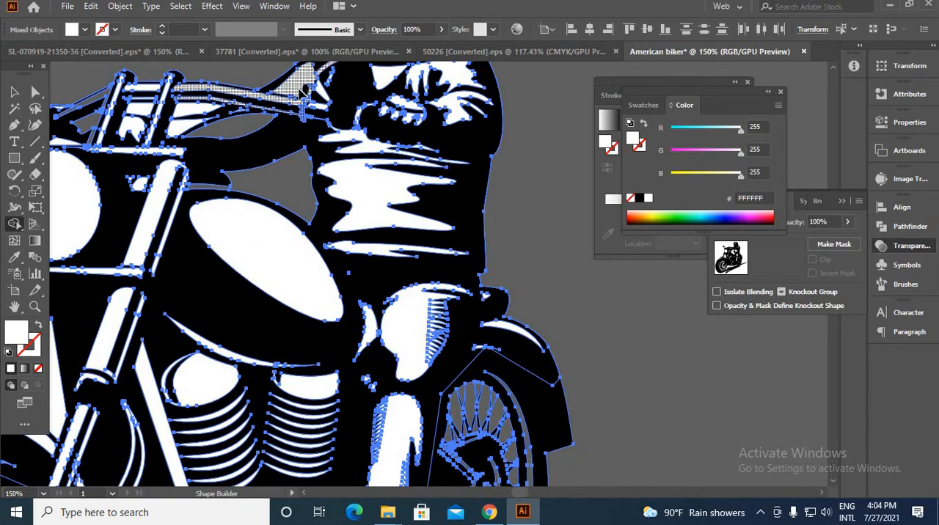
drag(293, 149, 293, 293)
alt+scroll(301, 224, up, 5)
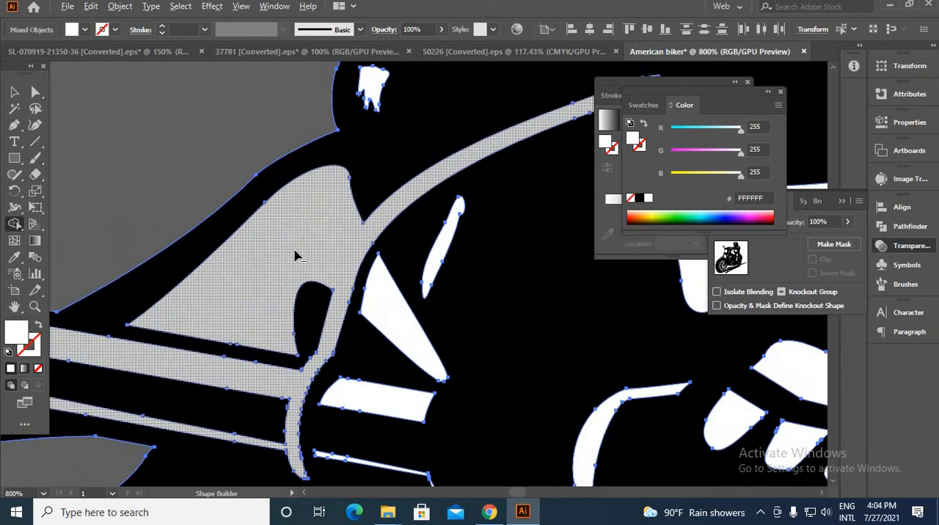
alt+scroll(271, 270, down, 6)
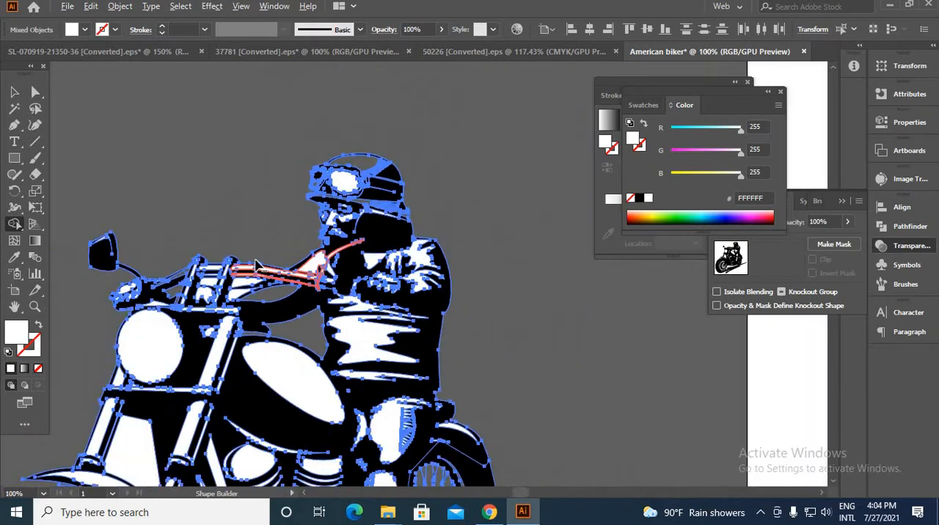
Remove the leftover white strip below the motorcycle frame near the rear wheel, and deselect the illustration
scroll(172, 283, down, 5)
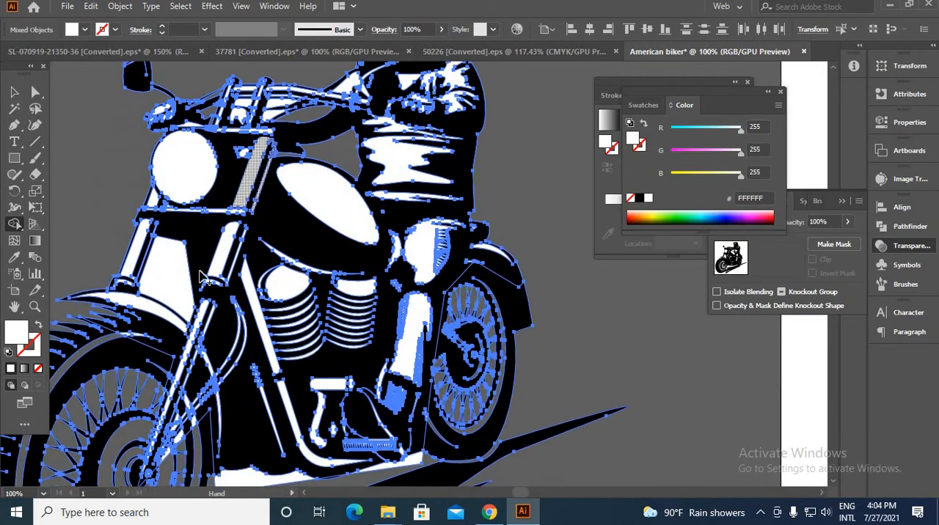
alt+scroll(190, 292, down, 2)
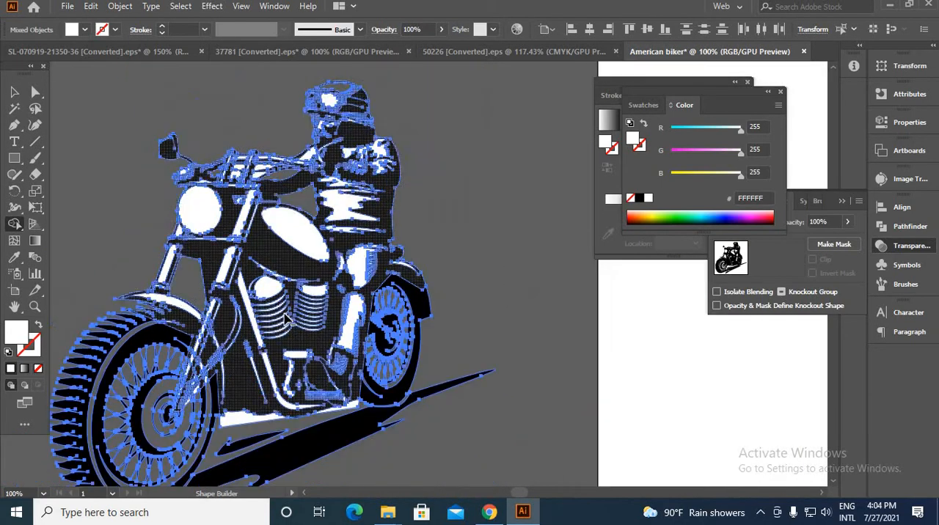
alt+scroll(250, 422, up, 4)
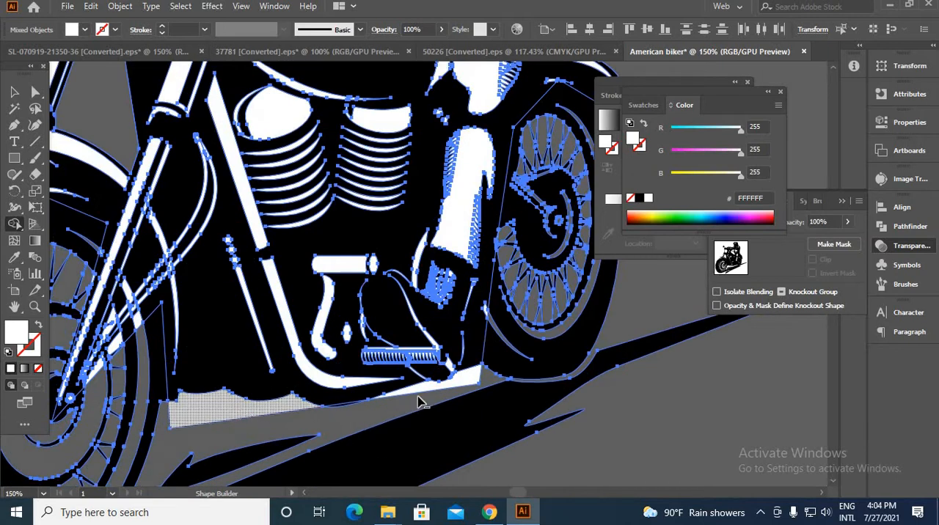
click(459, 391)
scroll(455, 389, down, 3)
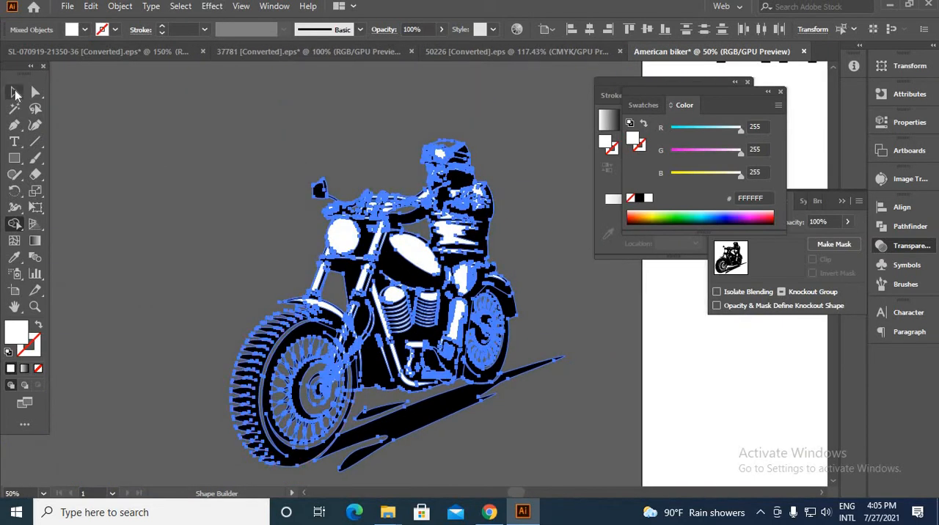
click(15, 93)
click(180, 162)
Examine the trimmed biker illustration against the grey canvas, including its selected extent and its size beside the artboard
scroll(180, 161, down, 2)
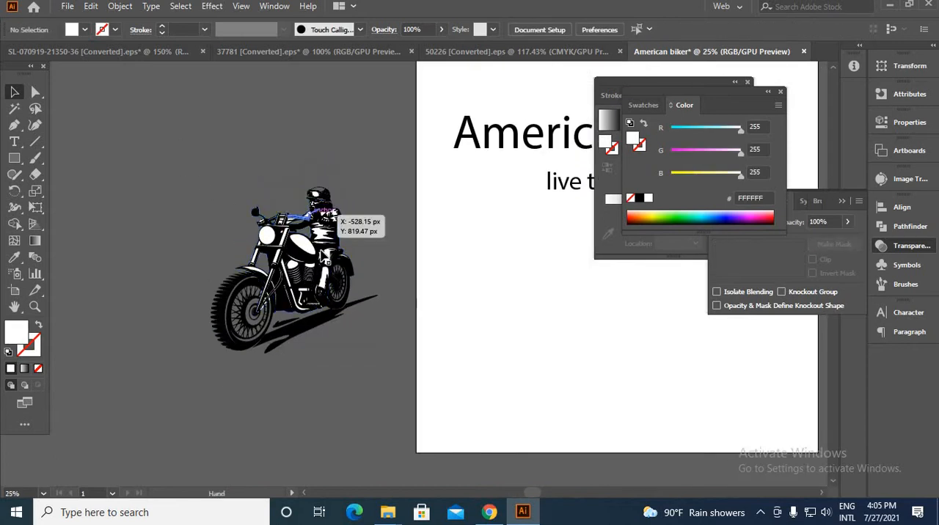
scroll(331, 216, up, 4)
scroll(357, 325, down, 2)
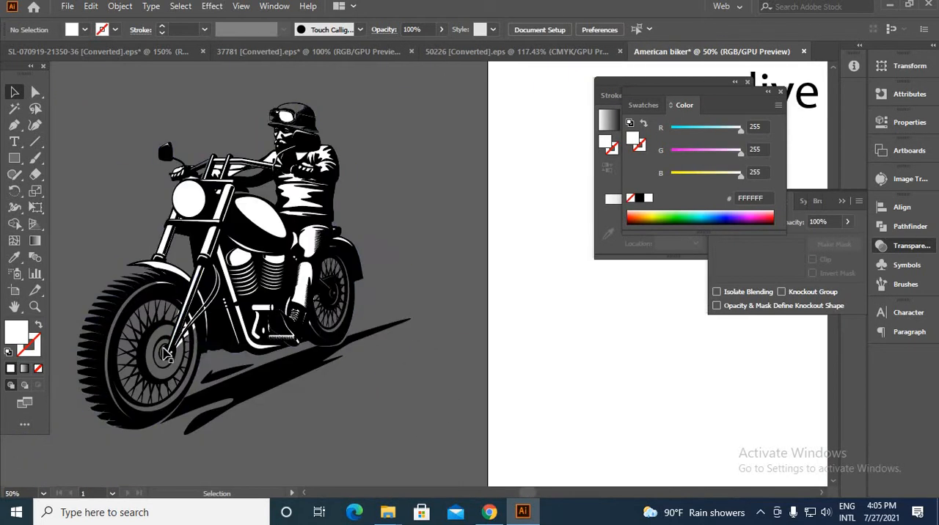
drag(342, 343, 336, 391)
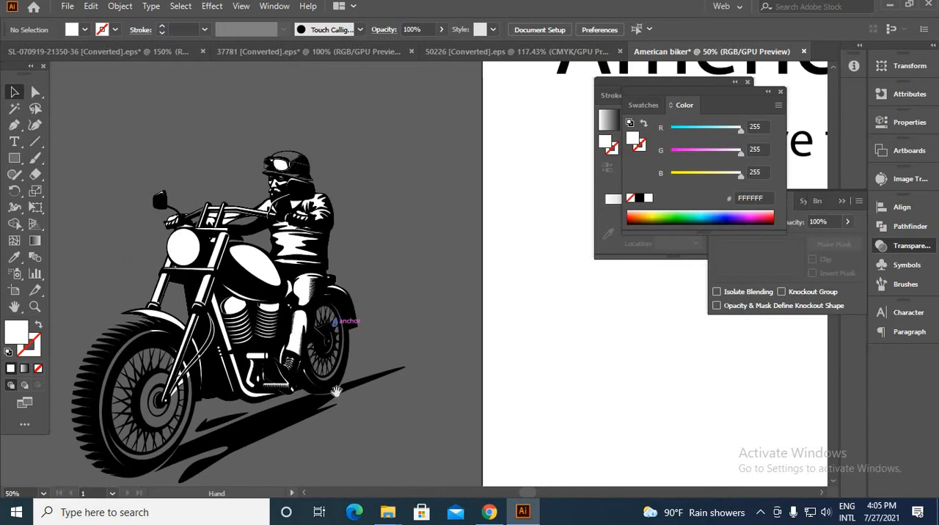
scroll(367, 247, down, 1)
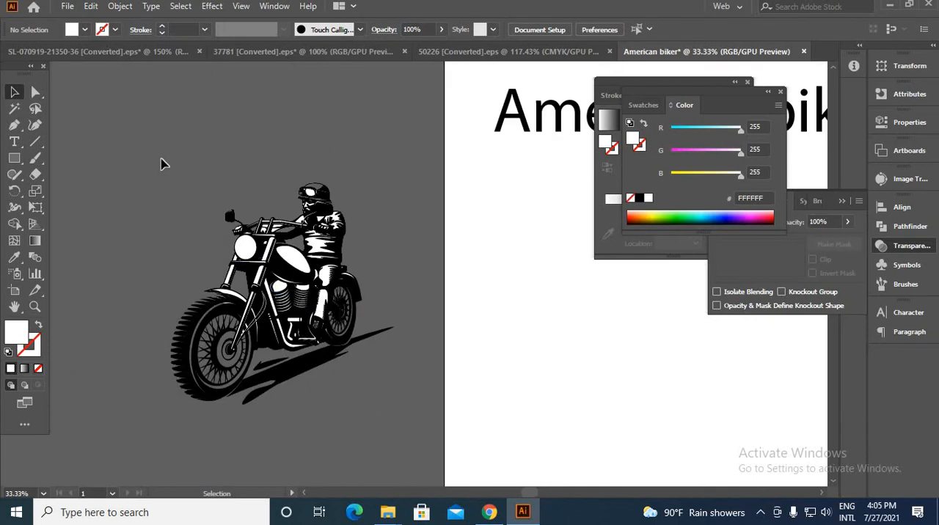
key(ctrl+a)
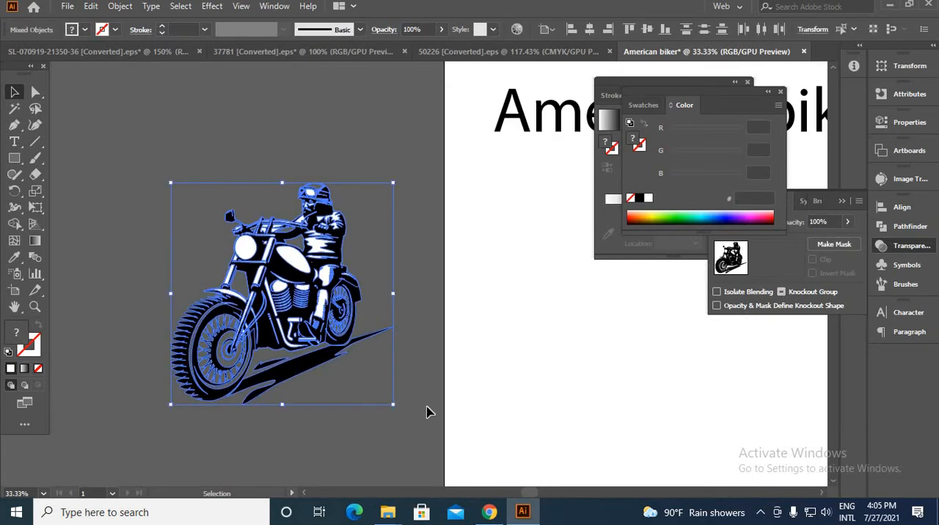
click(429, 411)
scroll(236, 169, down, 4)
scroll(354, 216, up, 2)
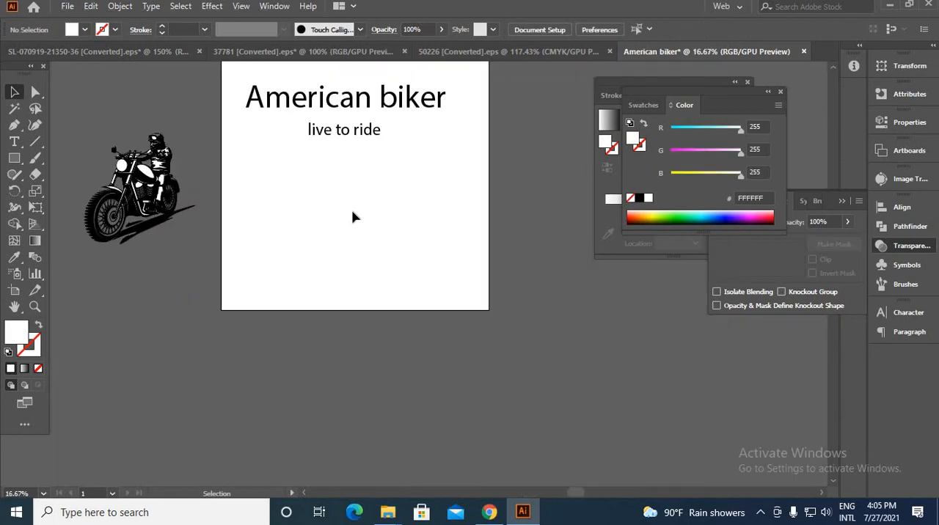
Break the "American biker" title into two lines before "biker" and move it to the lower part of the artboard
double_click(382, 107)
key(Return)
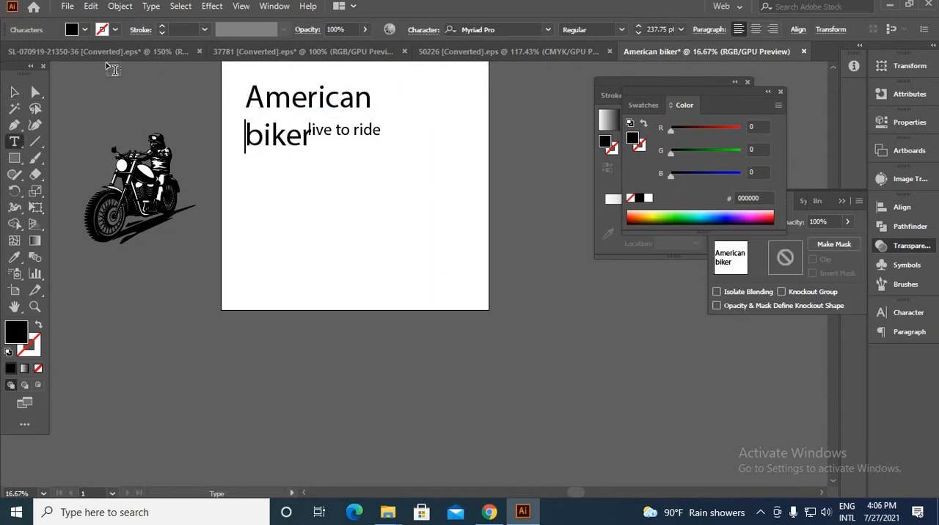
click(35, 94)
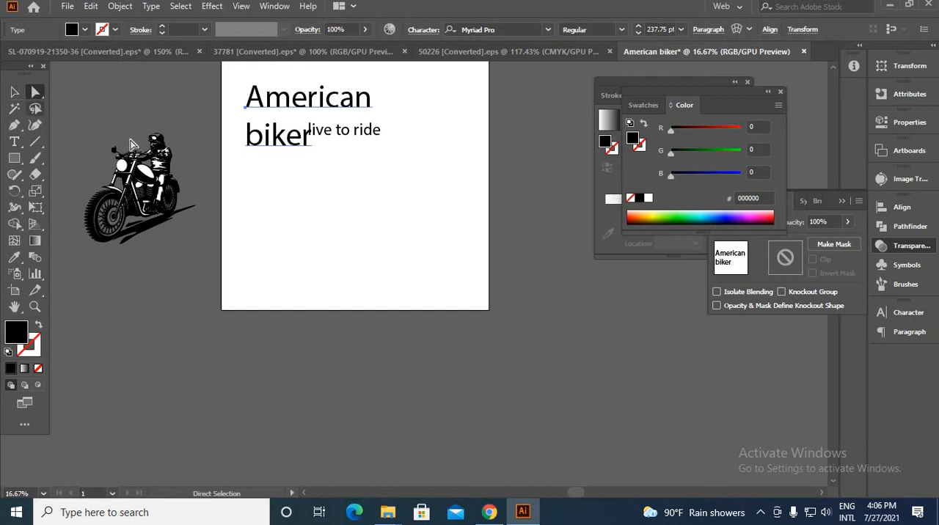
click(14, 93)
click(304, 247)
drag(280, 144, 325, 264)
Split the two-line title into a separate text object per line with a script and change both to UPPERCASE
click(66, 6)
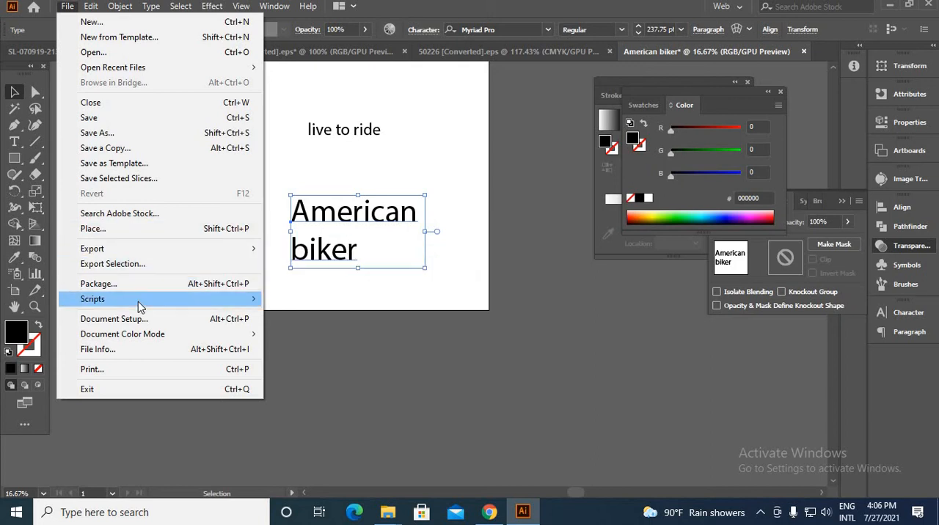
mouse_move(139, 300)
click(293, 299)
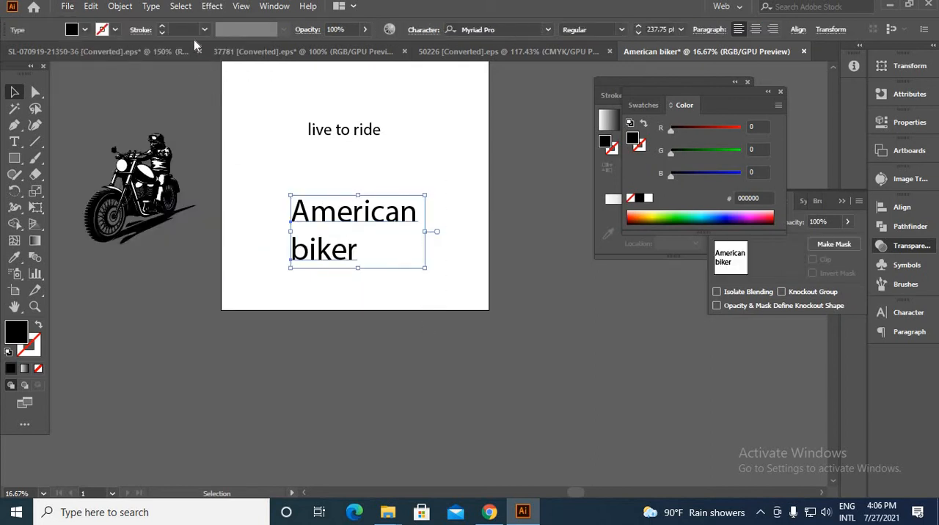
click(152, 7)
mouse_move(334, 219)
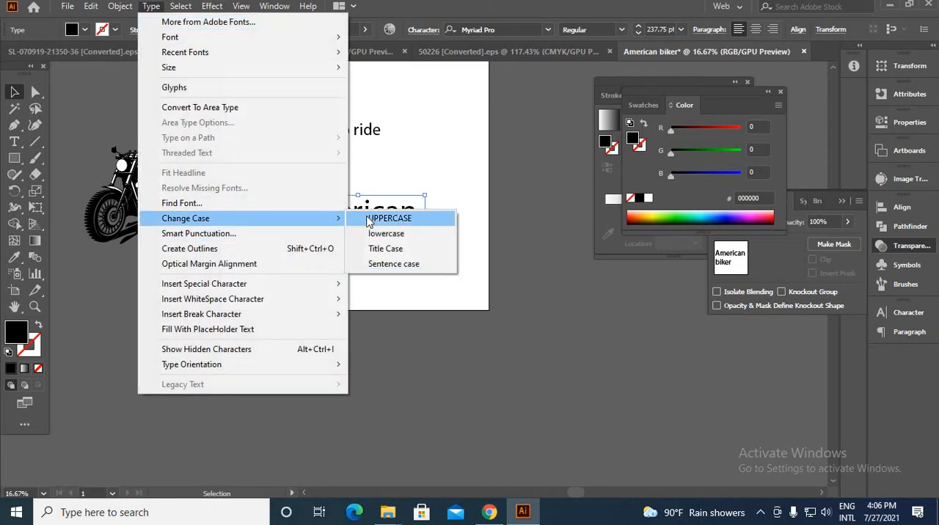
click(369, 219)
click(453, 292)
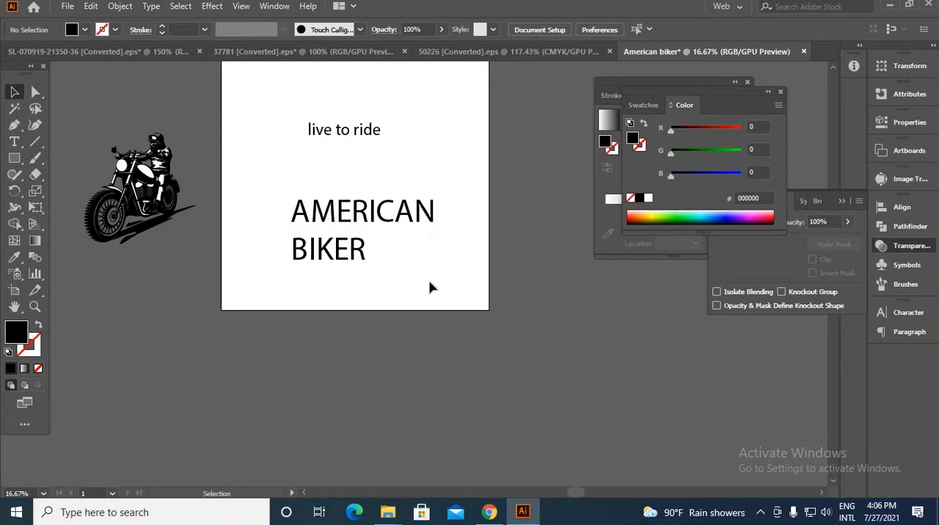
Enlarge the BIKER text to about 484 pt to span the width of AMERICAN, and place it directly beneath that word
click(361, 257)
drag(367, 251, 443, 263)
click(489, 230)
scroll(357, 213, up, 3)
mouse_move(330, 241)
mouse_down()
mouse_move(339, 244)
mouse_move(320, 252)
mouse_up()
scroll(464, 331, down, 3)
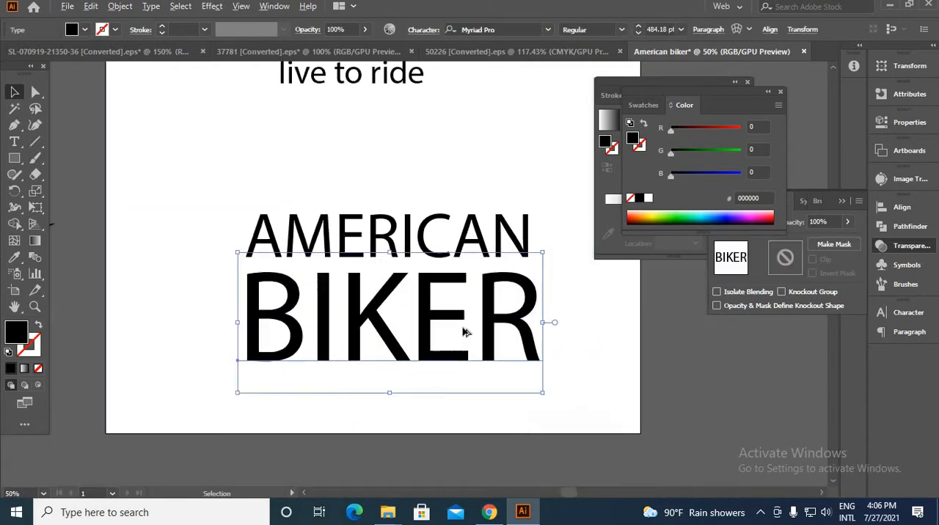
drag(491, 317, 268, 201)
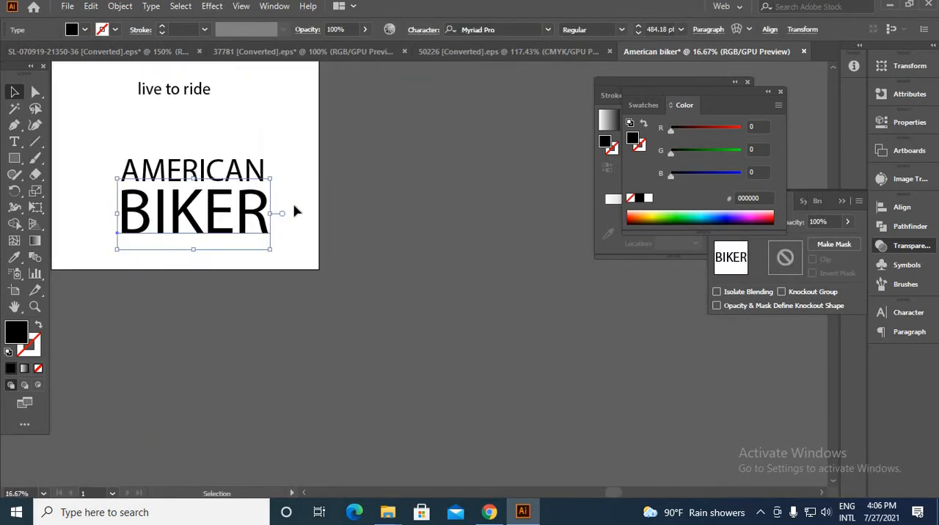
Set BIKER in a bold varsity-style slab font and AMERICAN in a wide geometric sans font, with AMERICAN moved higher
click(546, 32)
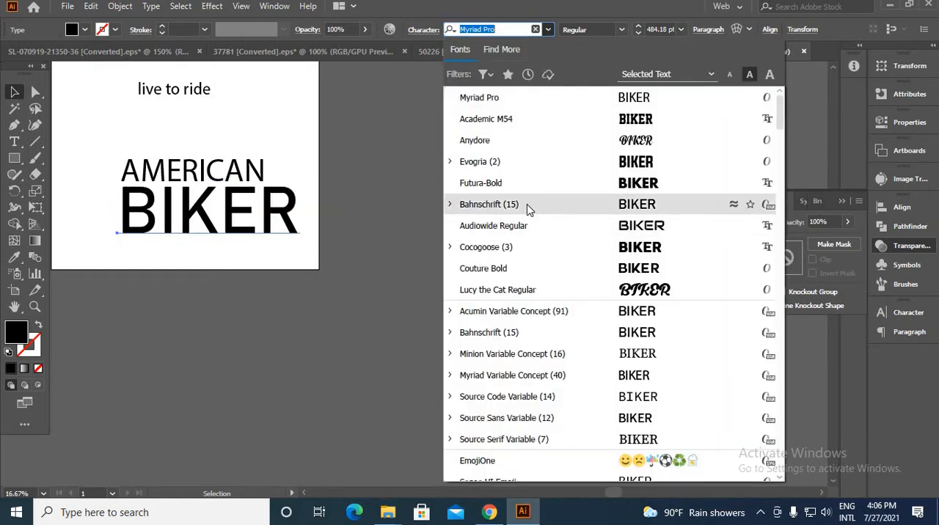
click(527, 204)
drag(162, 171, 177, 149)
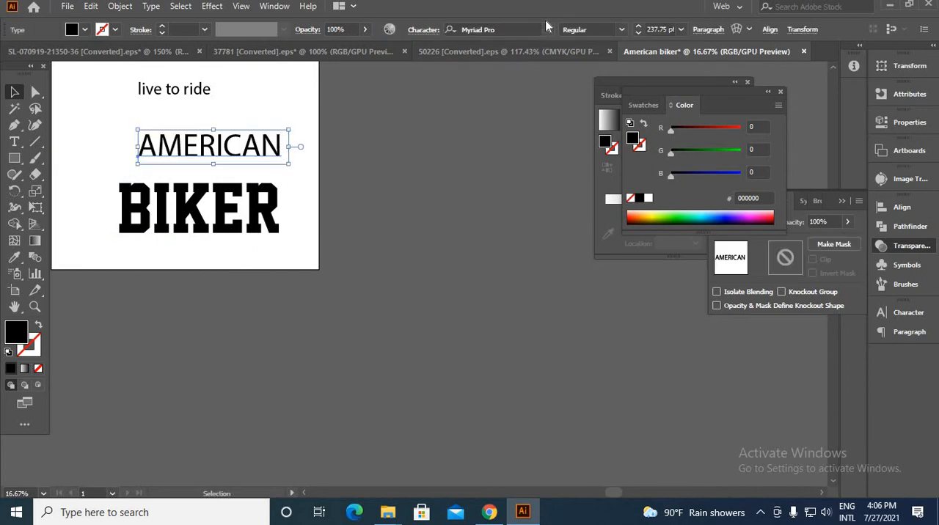
click(548, 28)
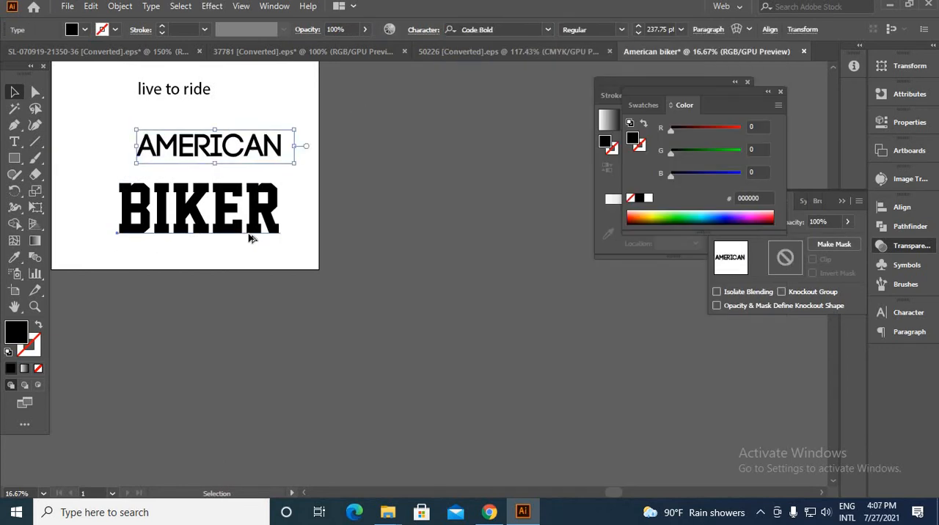
Move the AMERICAN and BIKER texts off the artboard to the empty canvas beside its right edge
click(241, 230)
drag(231, 235, 457, 188)
key(space)
drag(434, 309, 391, 415)
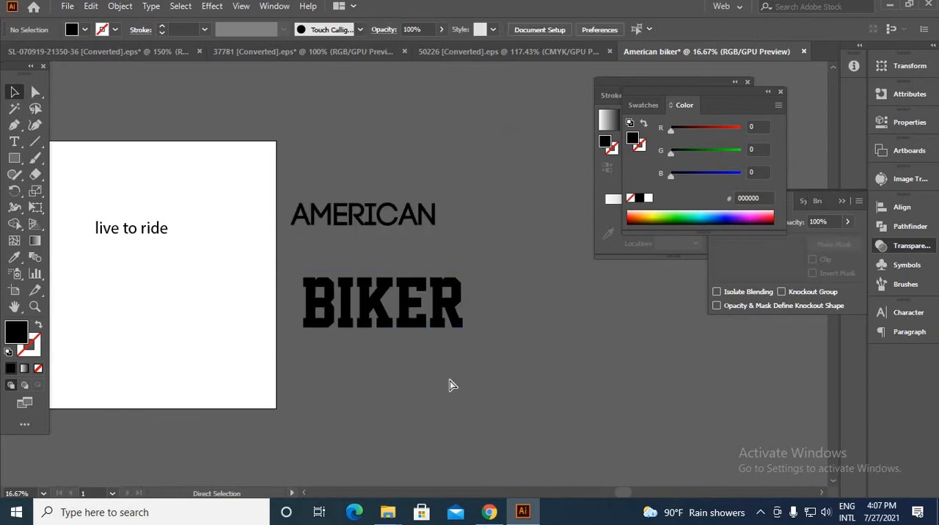
Select the AMERICAN and BIKER texts together and place a spare copy of them above the artboard
key(ctrl+z)
scroll(457, 369, down, 2)
drag(490, 403, 422, 292)
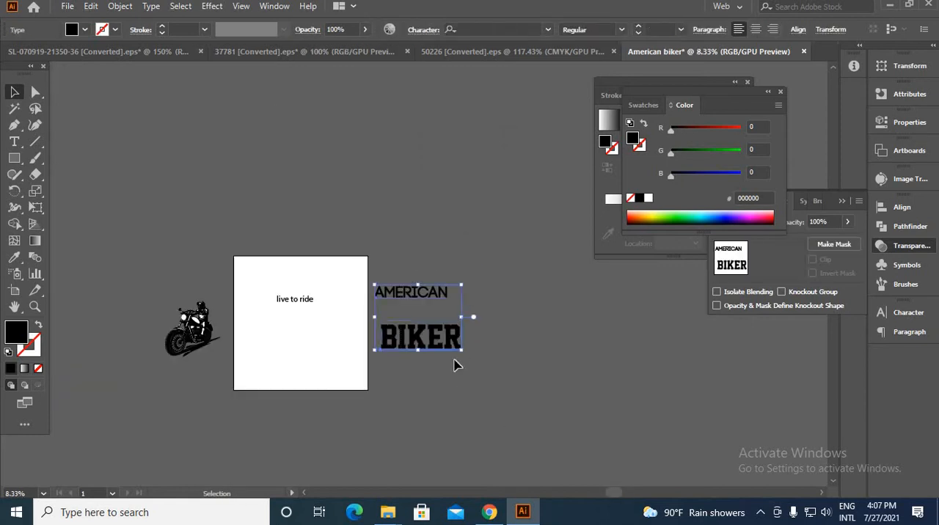
alt+drag(446, 347, 184, 138)
click(413, 370)
scroll(411, 367, up, 3)
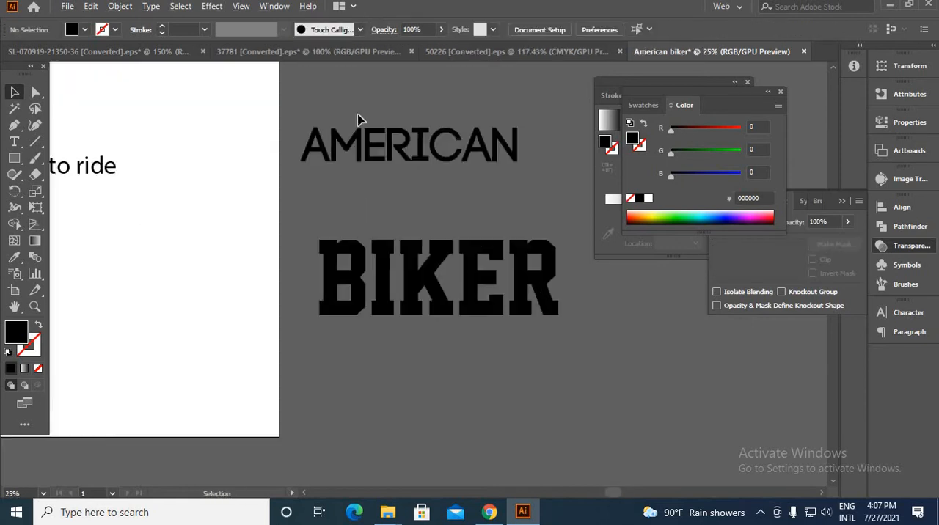
Expand the AMERICAN and BIKER texts beside the artboard into shapes, with Object and Fill enabled
drag(507, 380, 281, 180)
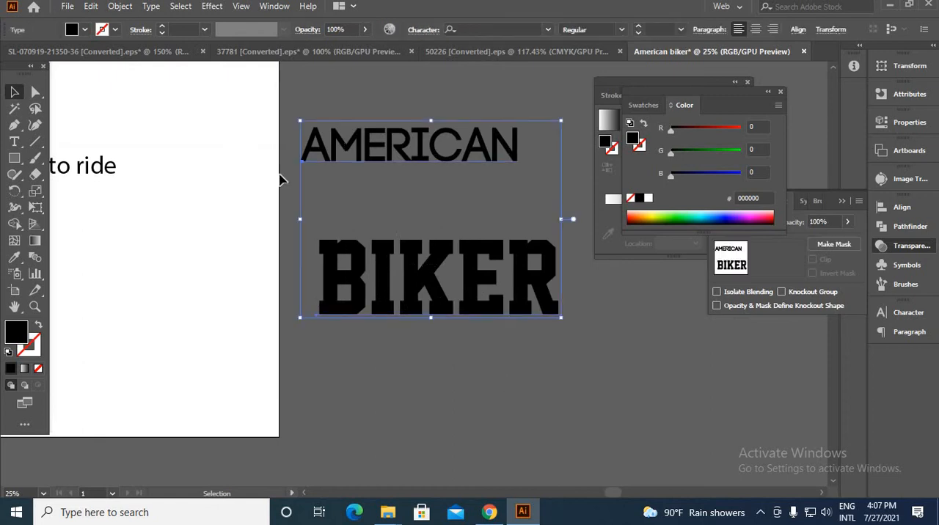
click(120, 6)
click(178, 164)
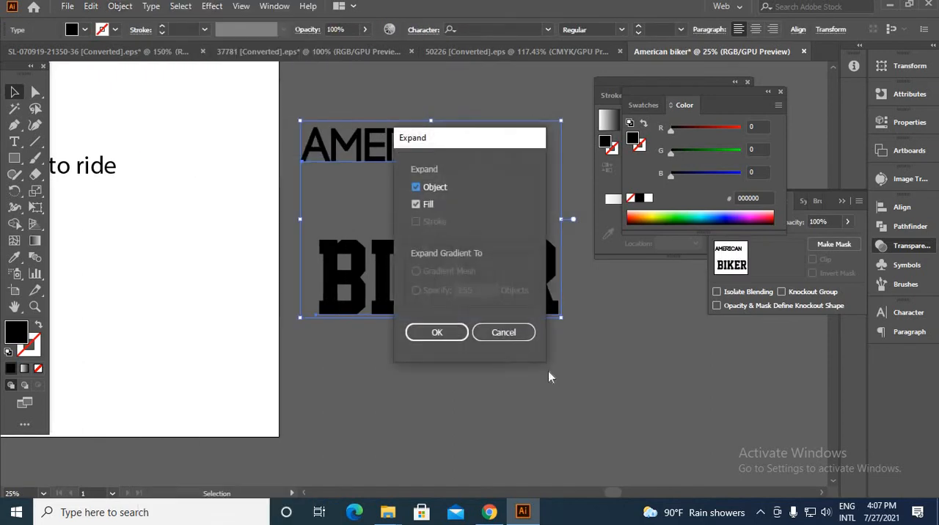
click(451, 334)
click(462, 378)
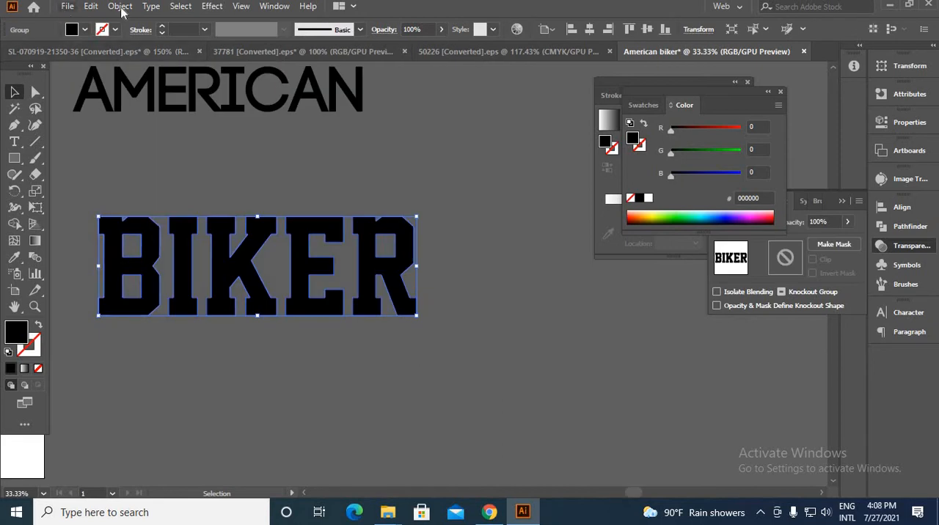
Add an Offset Path of 11 px with Miter joins and a miter limit of 4 around the BIKER lettering
click(121, 6)
mouse_move(168, 329)
click(388, 379)
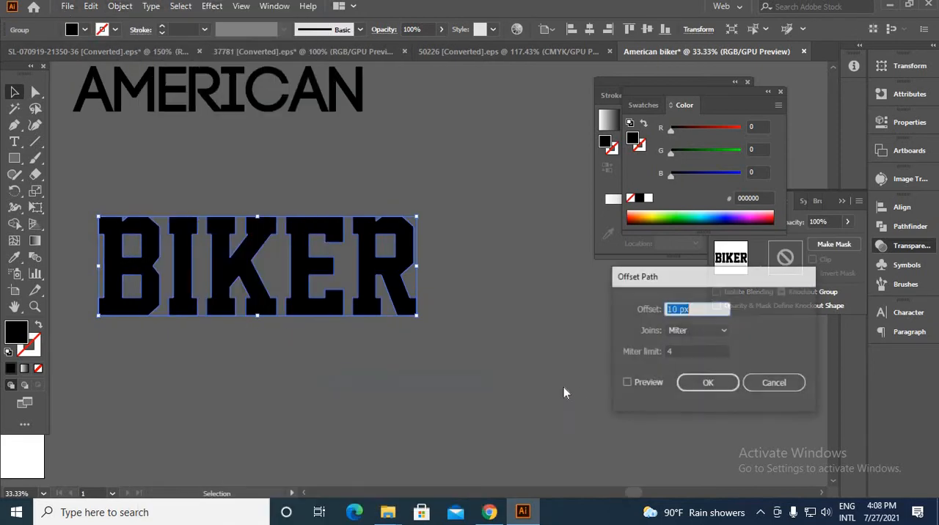
click(627, 383)
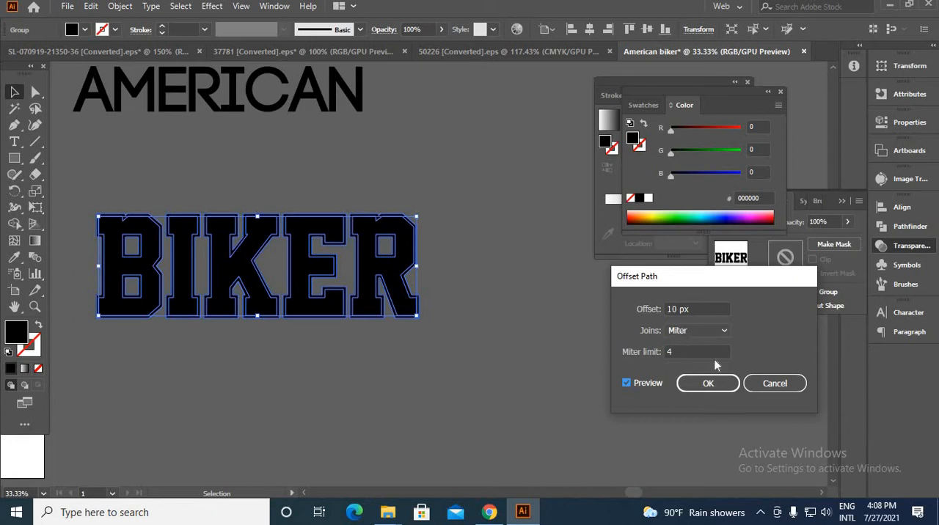
click(678, 308)
key(Up)
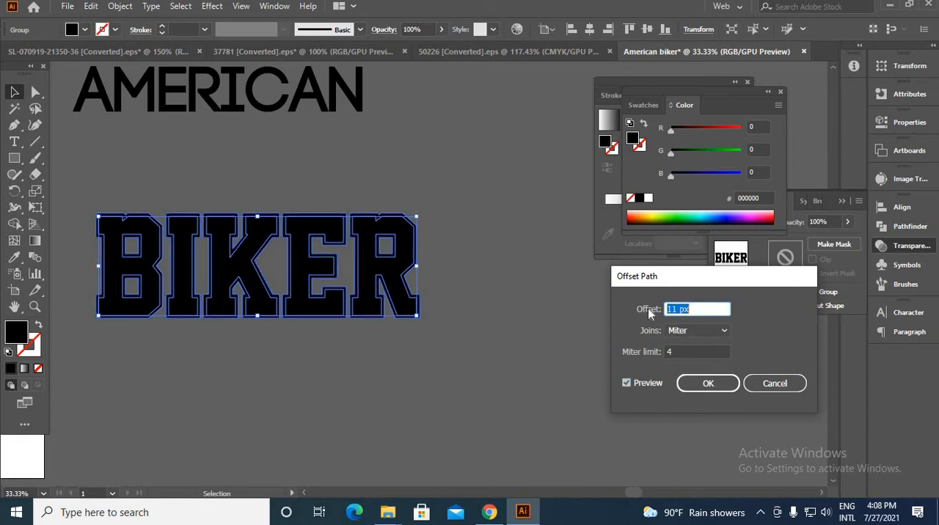
click(693, 386)
Fill the offset outline around the BIKER lettering with red FF001F
double_click(16, 332)
click(701, 254)
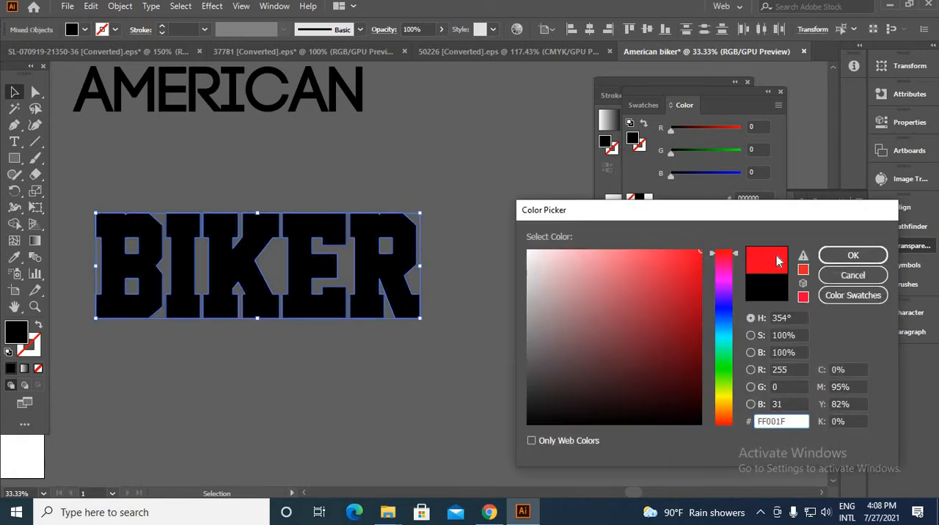
click(853, 256)
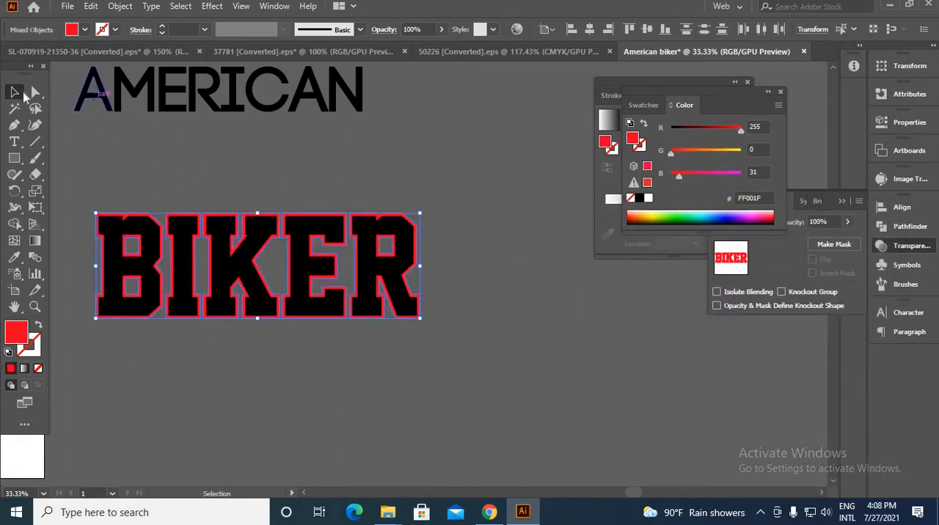
click(175, 176)
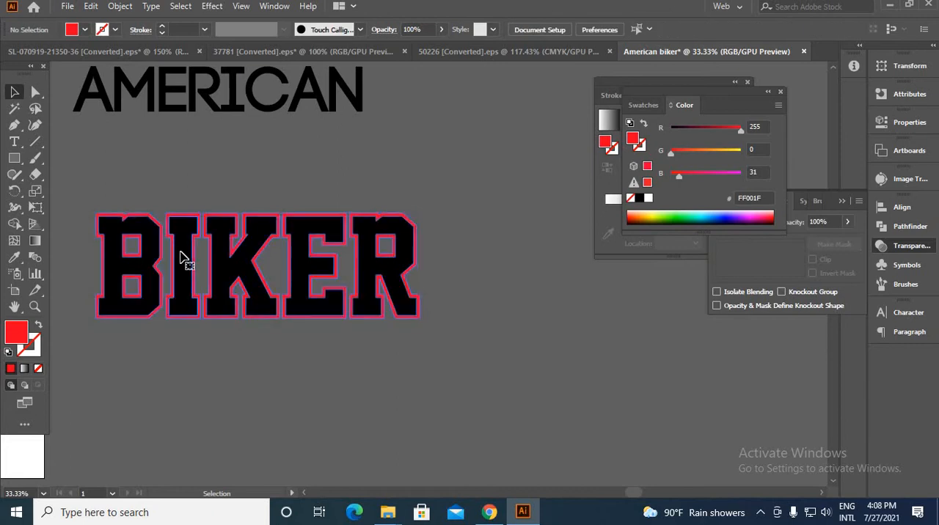
Ungroup the outlined BIKER lettering so its black letters and red outline shapes can be selected separately
right_click(182, 253)
click(218, 373)
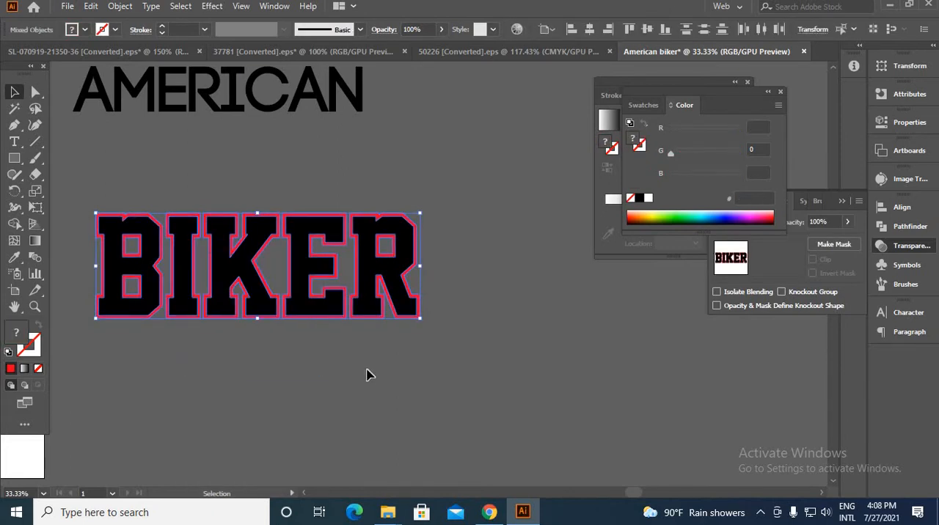
click(384, 368)
click(318, 320)
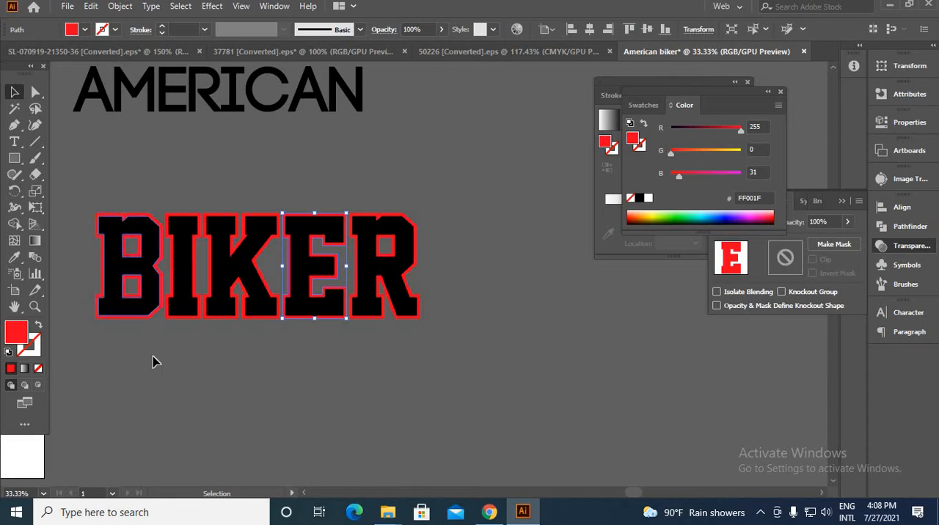
click(125, 326)
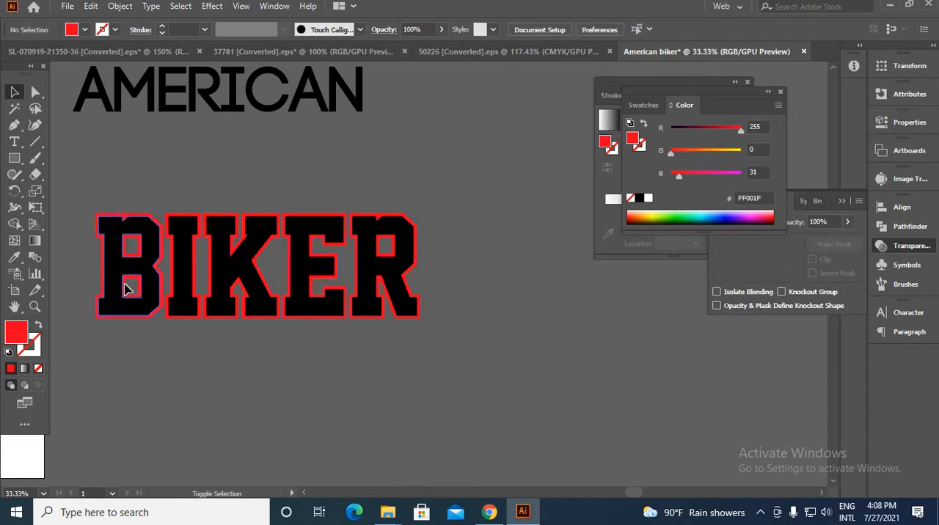
Group the five black BIKER letters and move them off the red shapes to the empty canvas below
click(125, 288)
shift+click(183, 305)
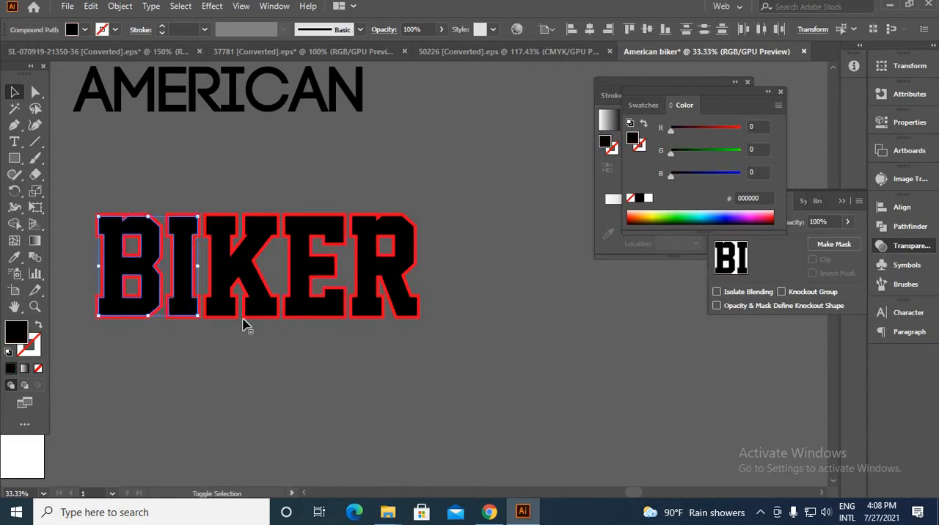
shift+click(225, 279)
shift+click(307, 304)
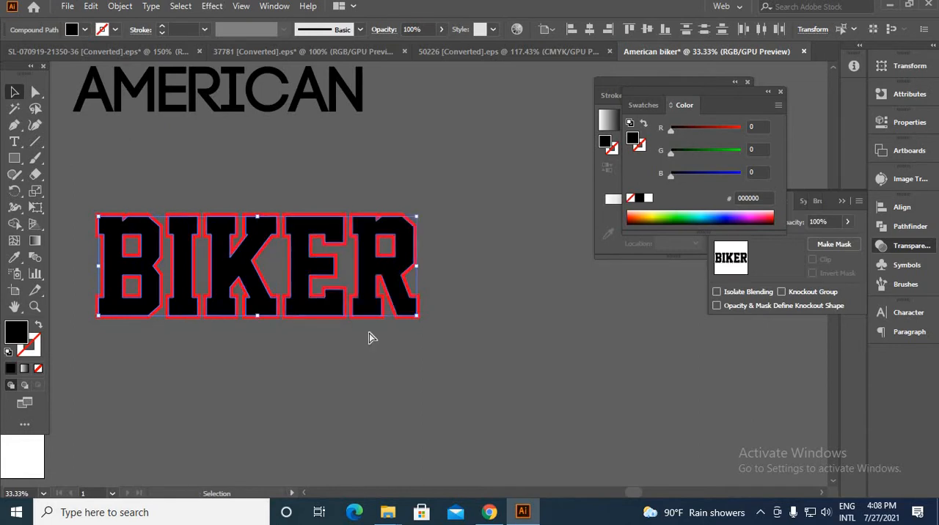
click(336, 331)
drag(331, 323, 605, 455)
Group the red BIKER letters and move them away from the artboard
drag(499, 345, 499, 336)
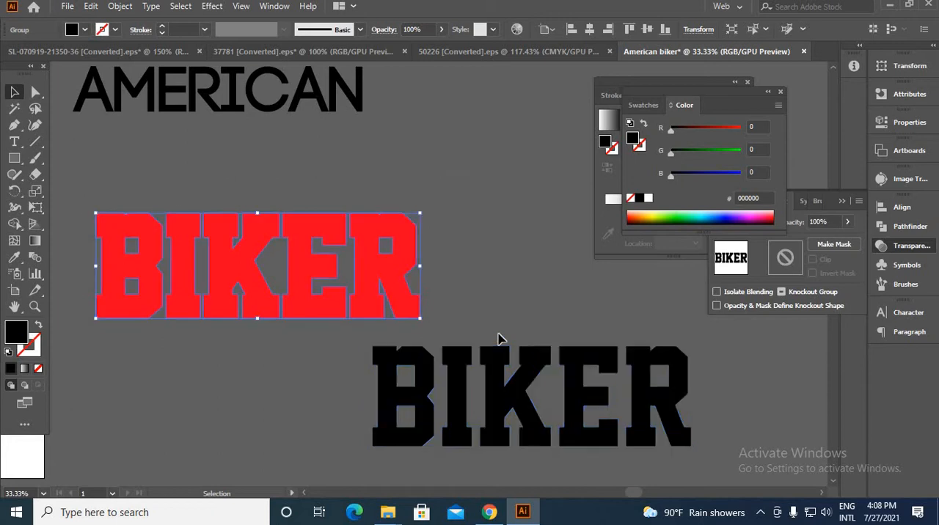
key(ctrl+g)
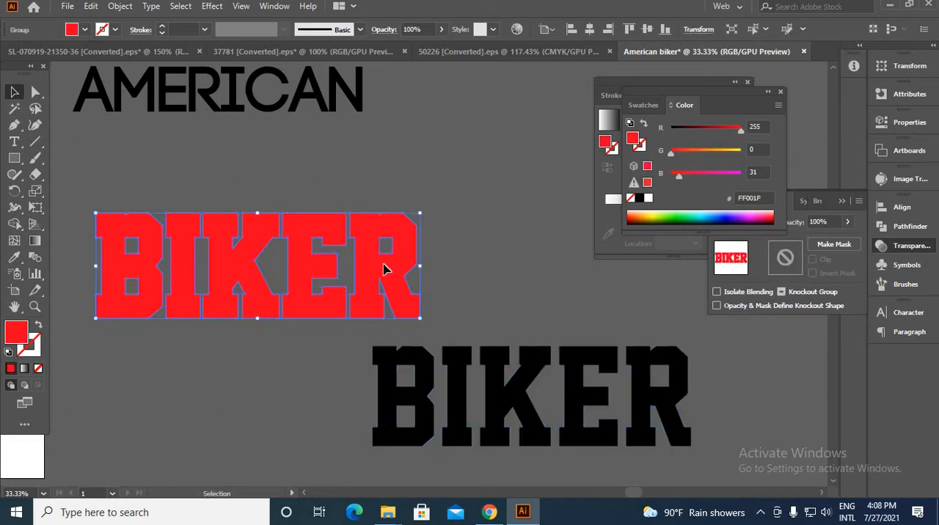
drag(384, 265, 672, 294)
Move the black BIKER lettering back to the free canvas area between the artboard and the red word
drag(592, 409, 201, 230)
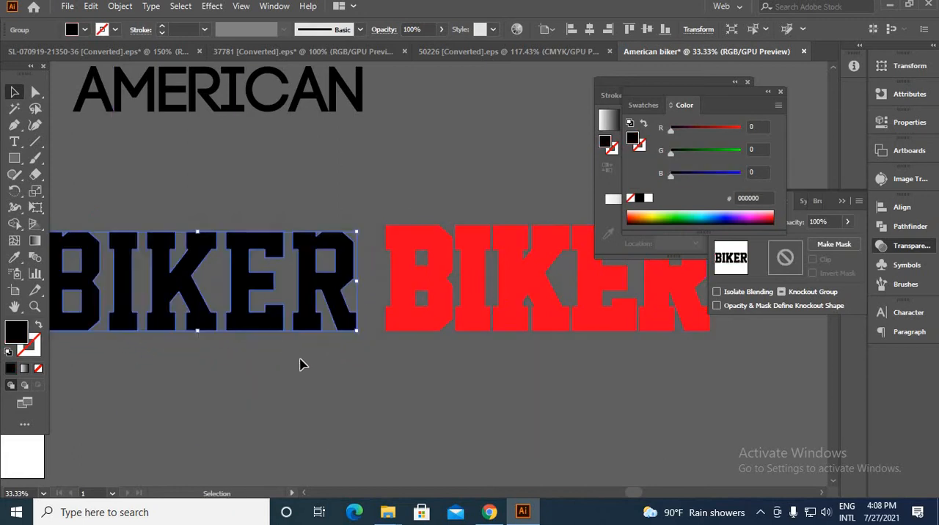
key(space)
drag(309, 375, 383, 337)
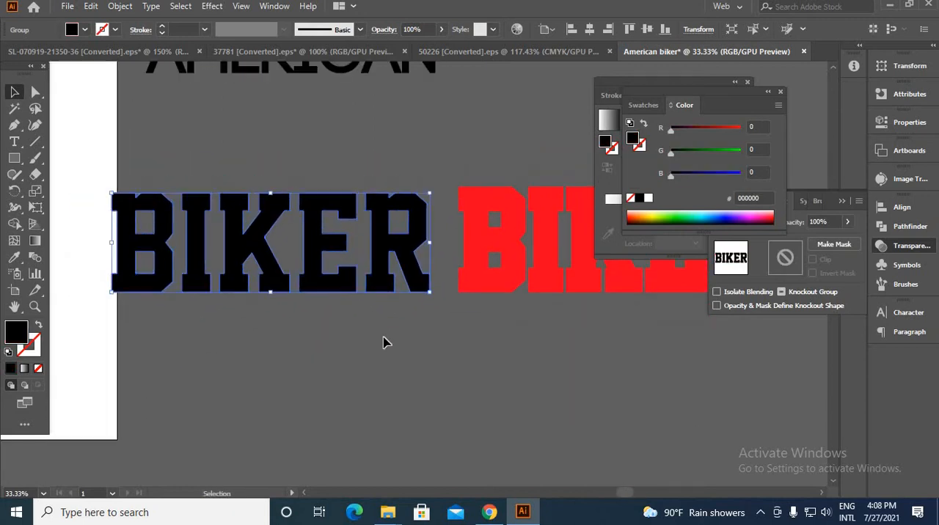
drag(373, 279, 392, 220)
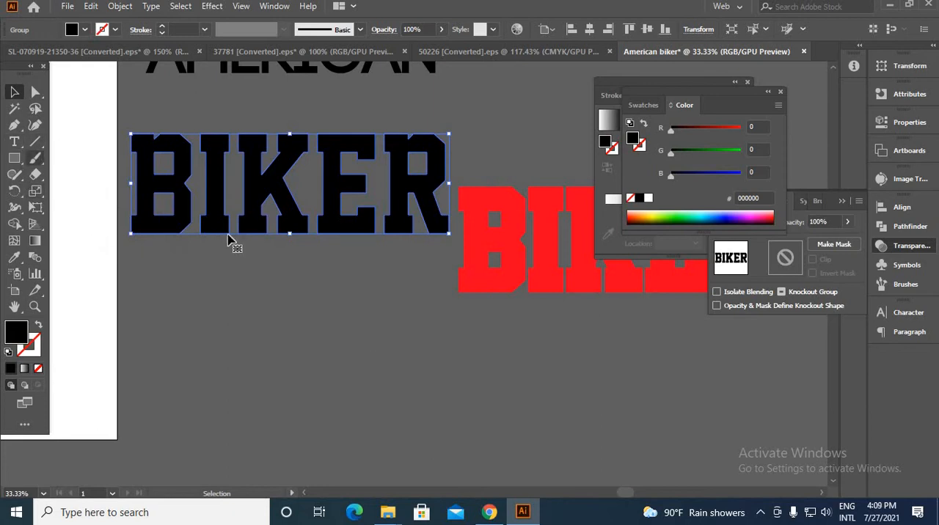
Draw a straight horizontal line below the black BIKER lettering, extending past both ends of the word
click(36, 142)
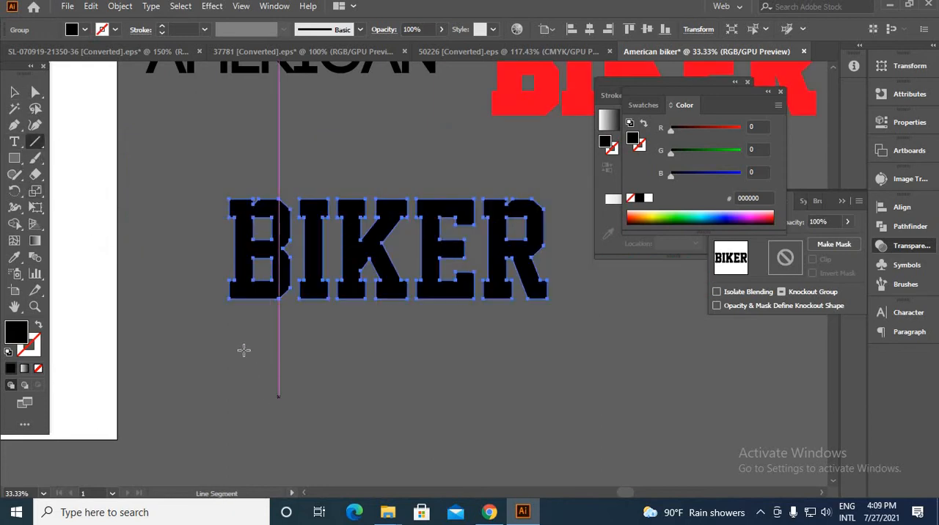
drag(362, 342, 622, 342)
click(17, 94)
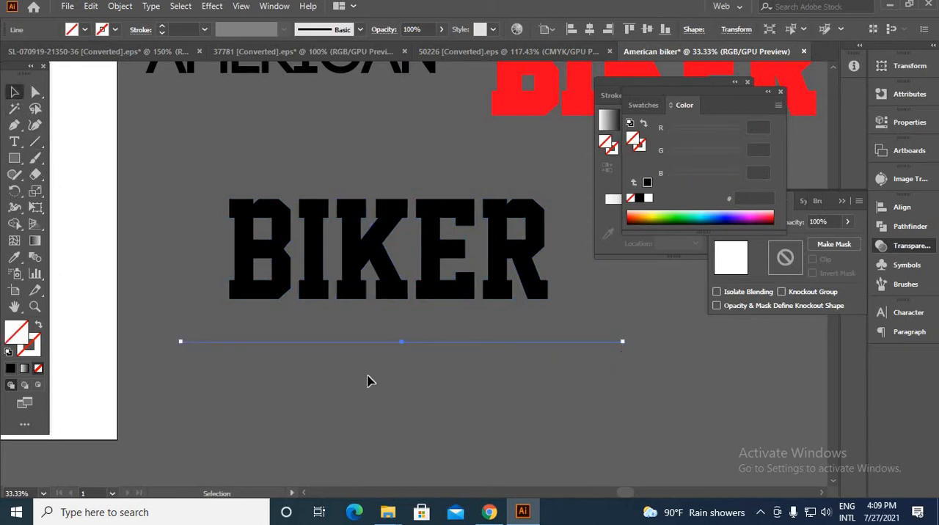
Set the stroke weight of the line below BIKER to 10 pt
click(319, 327)
click(338, 342)
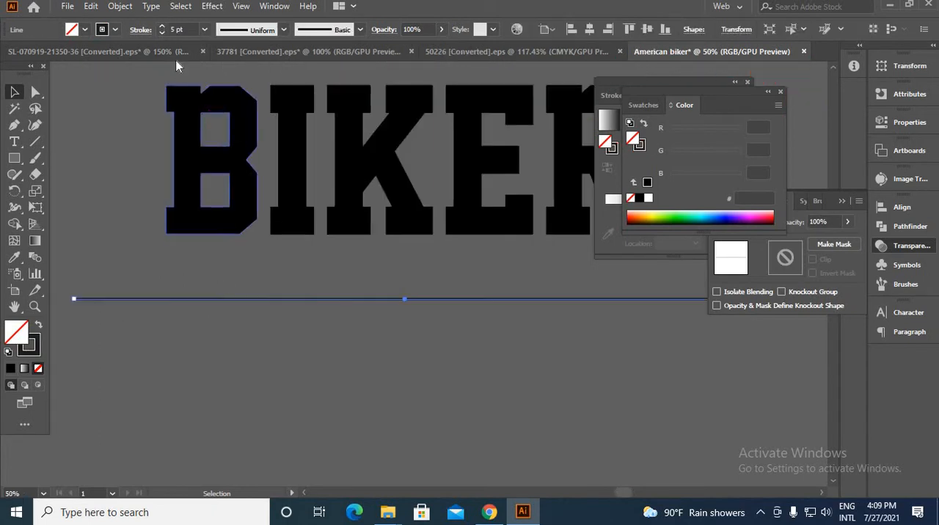
click(163, 27)
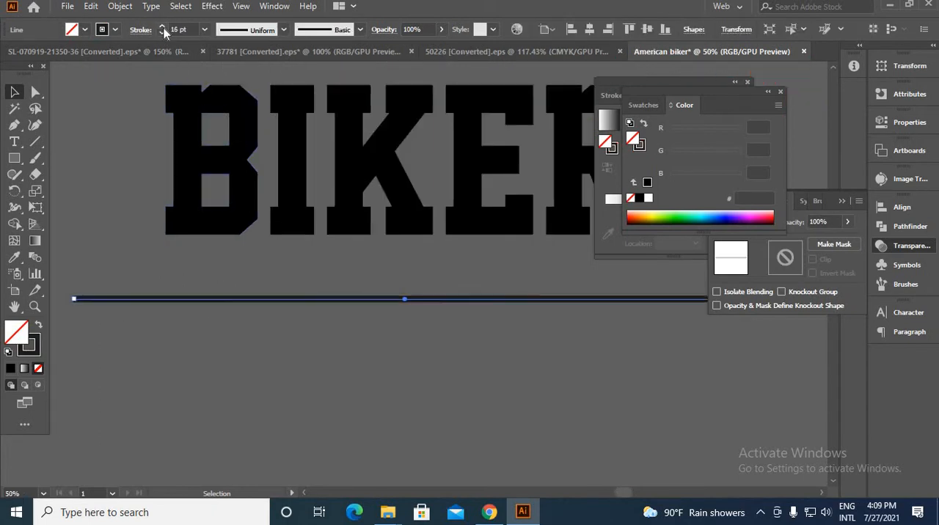
click(195, 274)
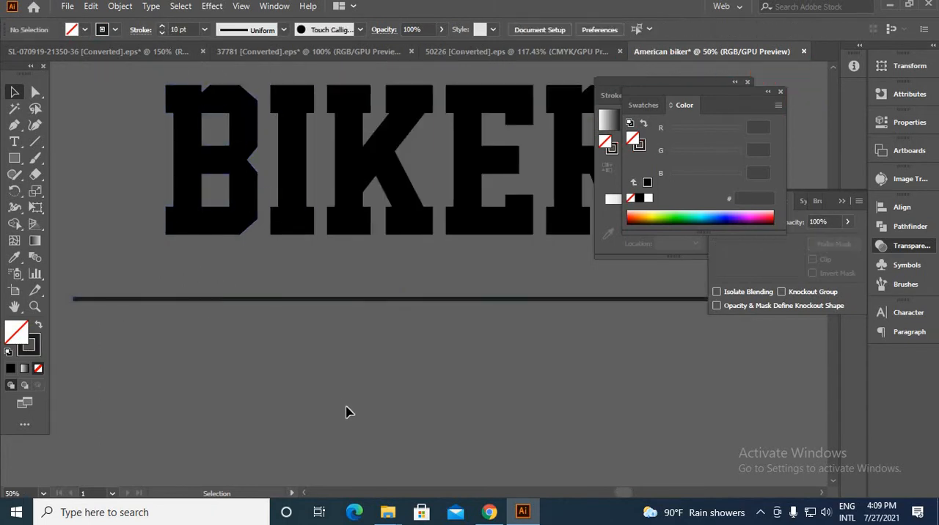
Copy the line straight up to just above the BIKER lettering and set the copy's stroke weight to 2 pt
drag(346, 407, 358, 410)
scroll(339, 364, down, 2)
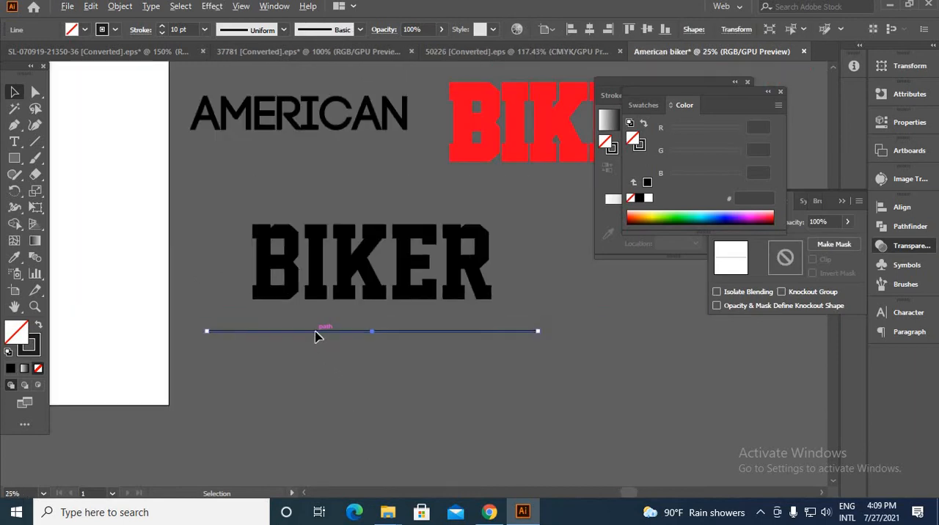
drag(315, 332, 304, 226)
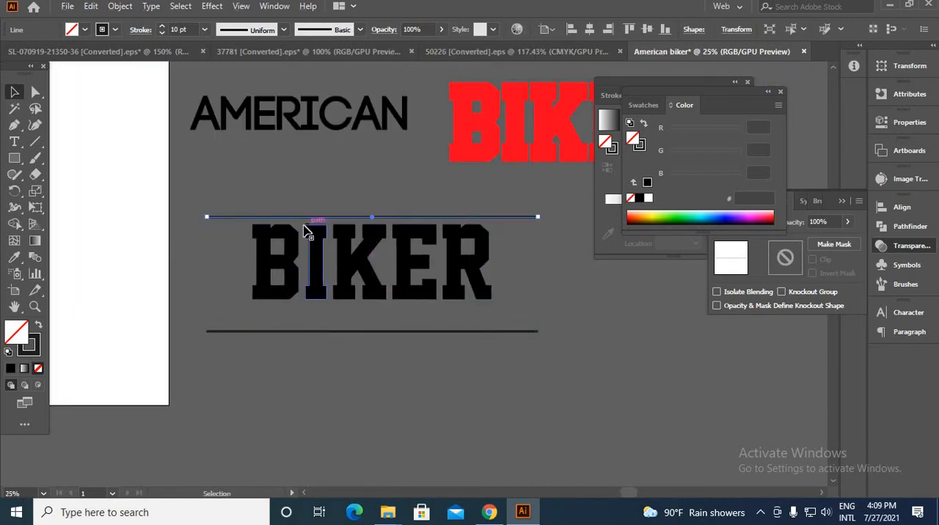
scroll(307, 231, up, 3)
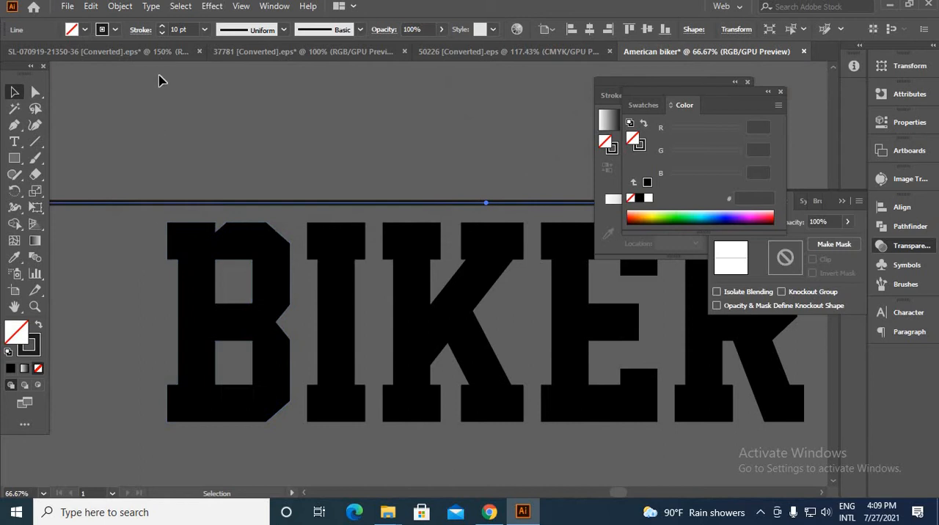
click(162, 33)
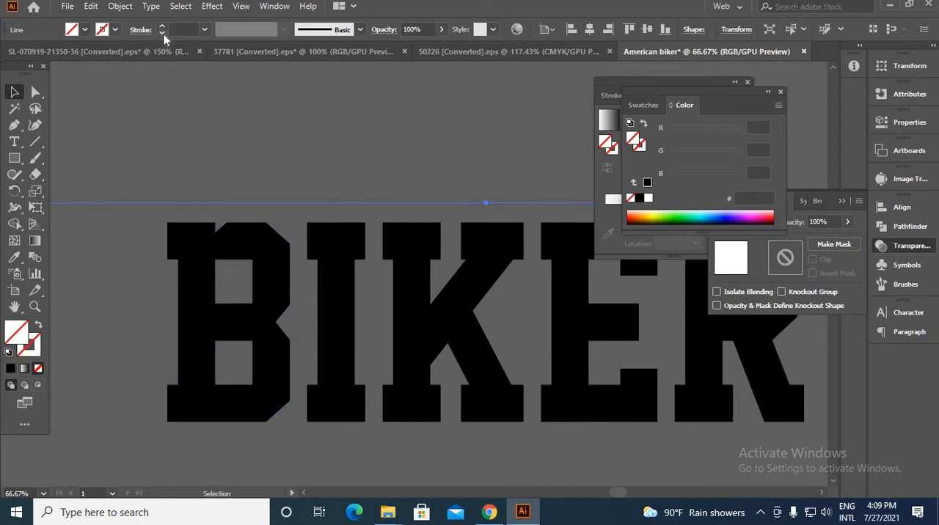
click(163, 26)
click(162, 28)
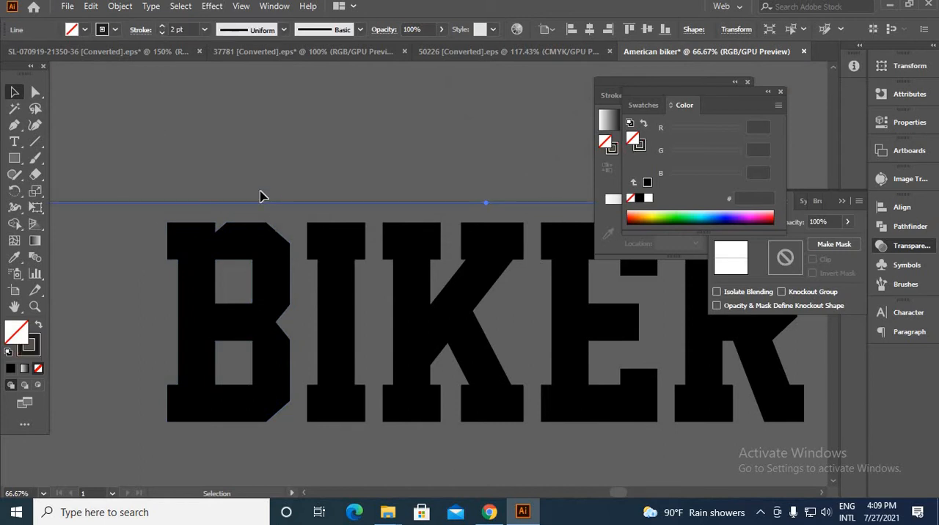
Select both lines around BIKER and expand them into shapes with Fill and Stroke enabled
click(294, 316)
scroll(292, 320, down, 1)
drag(292, 453, 290, 460)
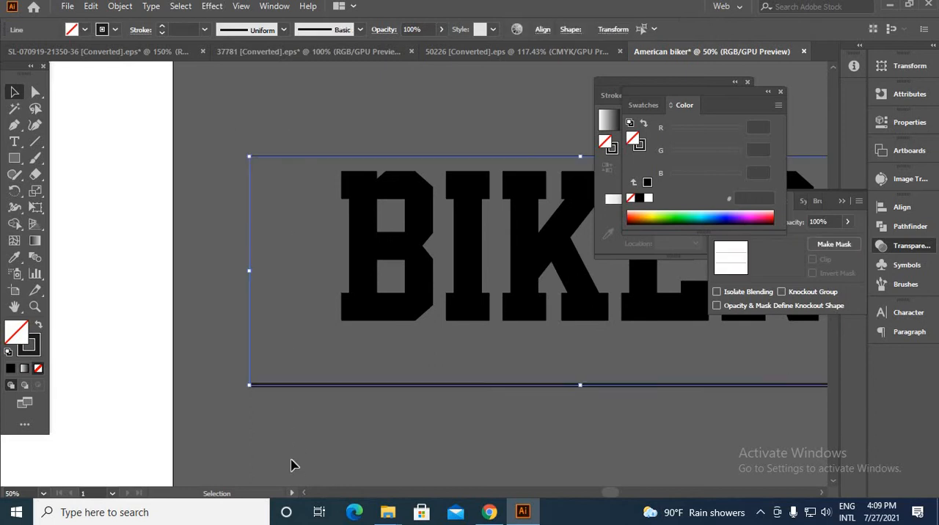
click(121, 7)
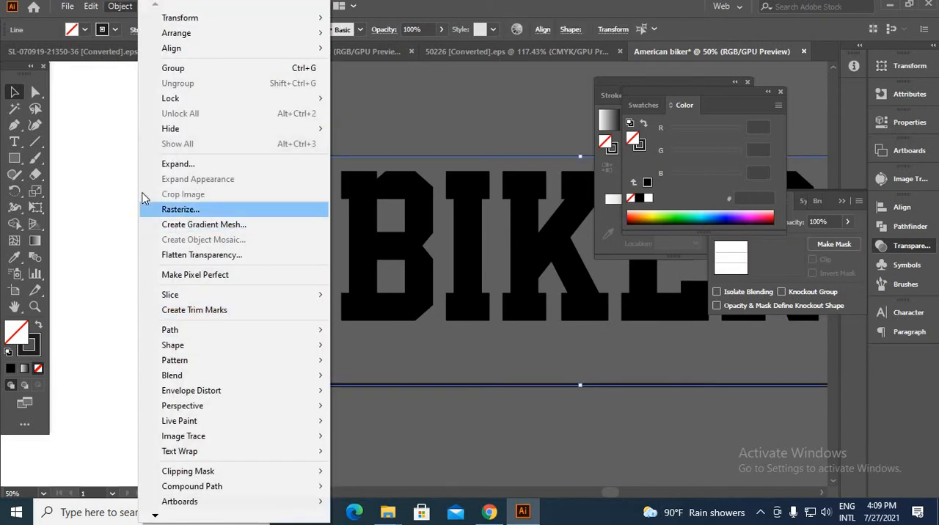
click(150, 163)
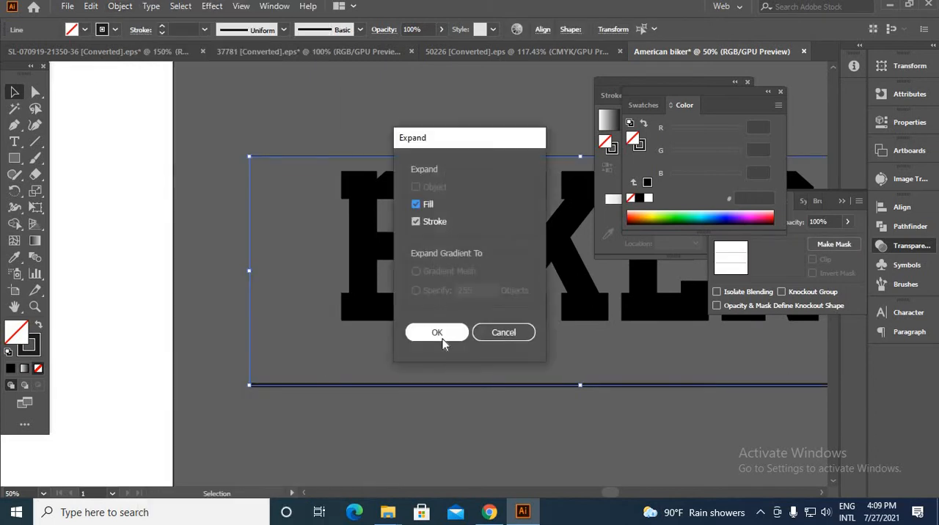
click(440, 332)
Reselect both expanded lines and set the Blend Options spacing to Specified Steps with 8 steps
click(320, 358)
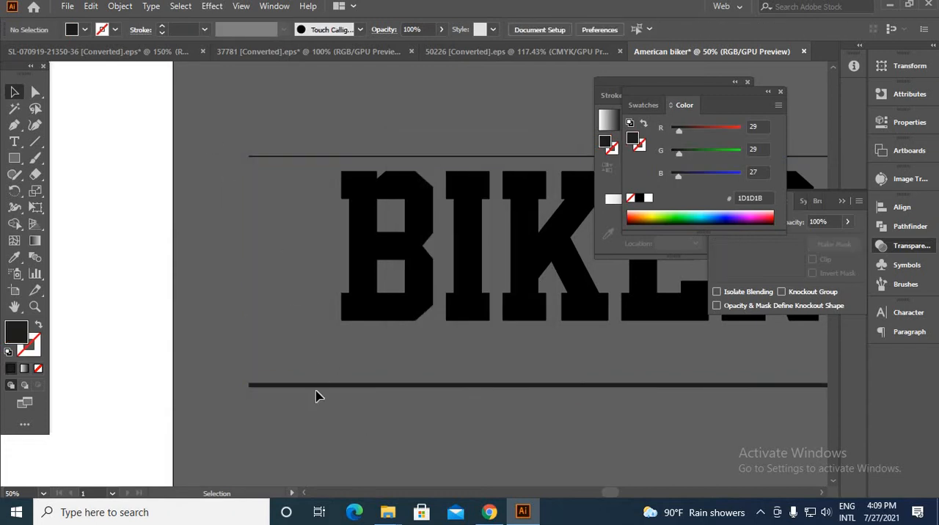
drag(270, 439, 80, 266)
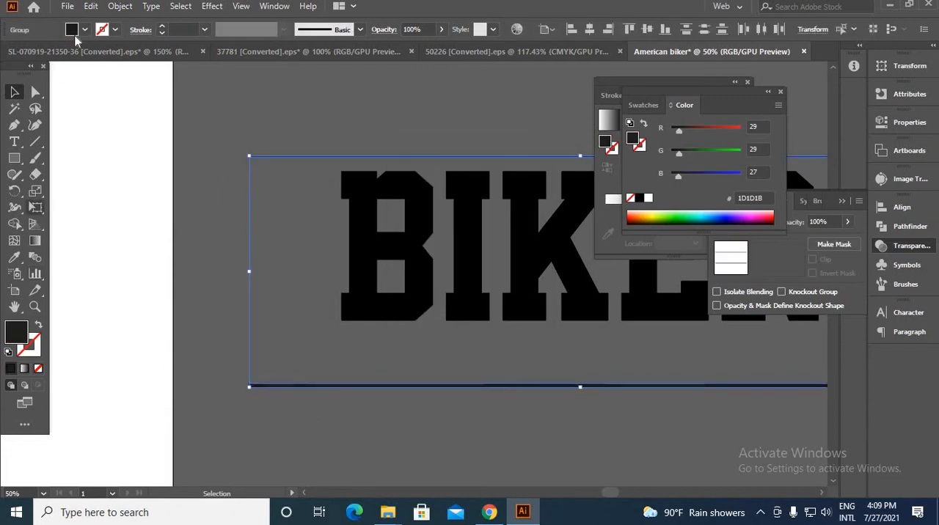
click(120, 7)
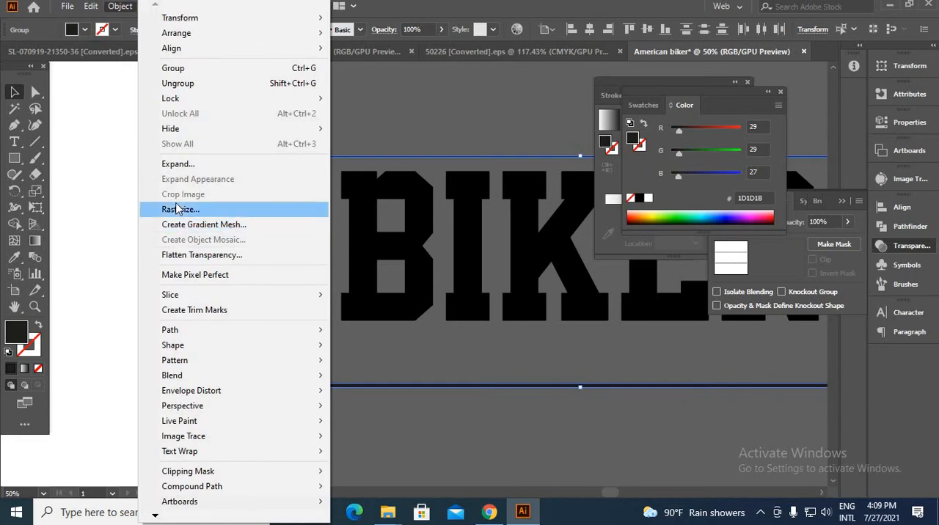
mouse_move(287, 375)
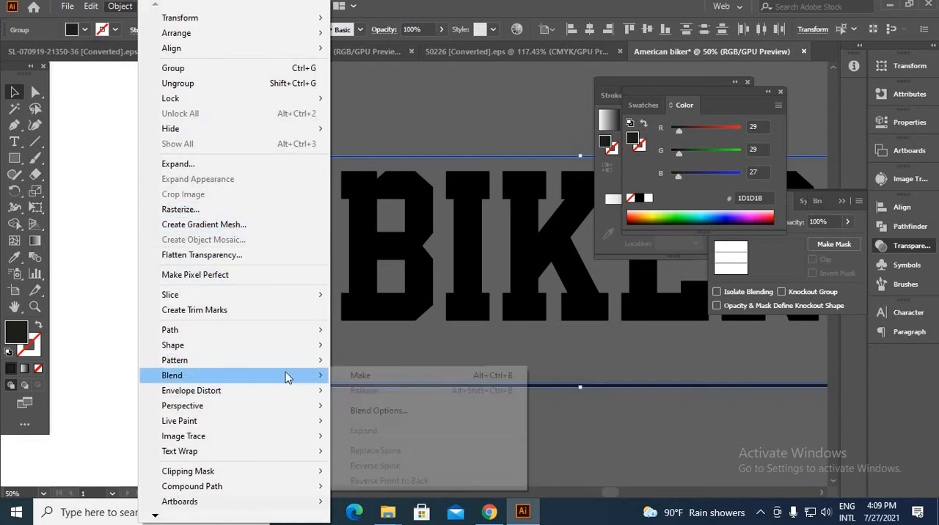
click(380, 412)
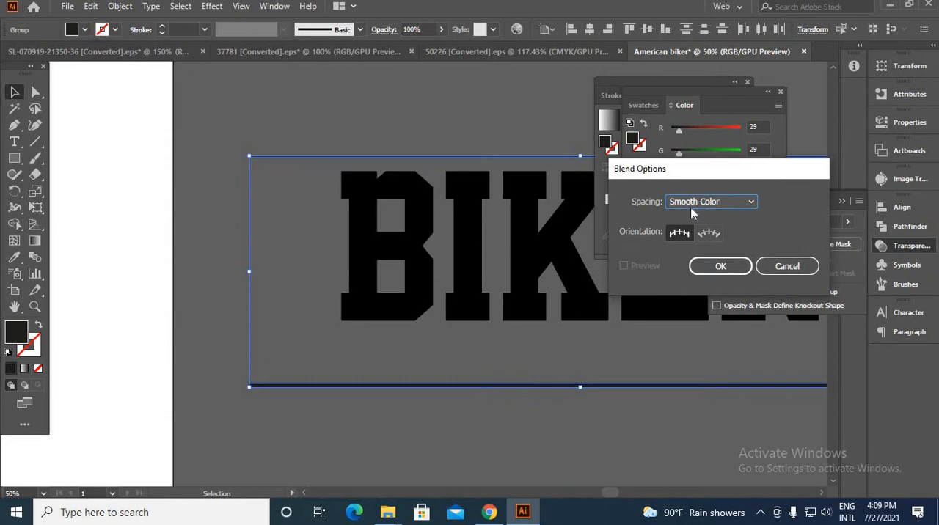
click(692, 209)
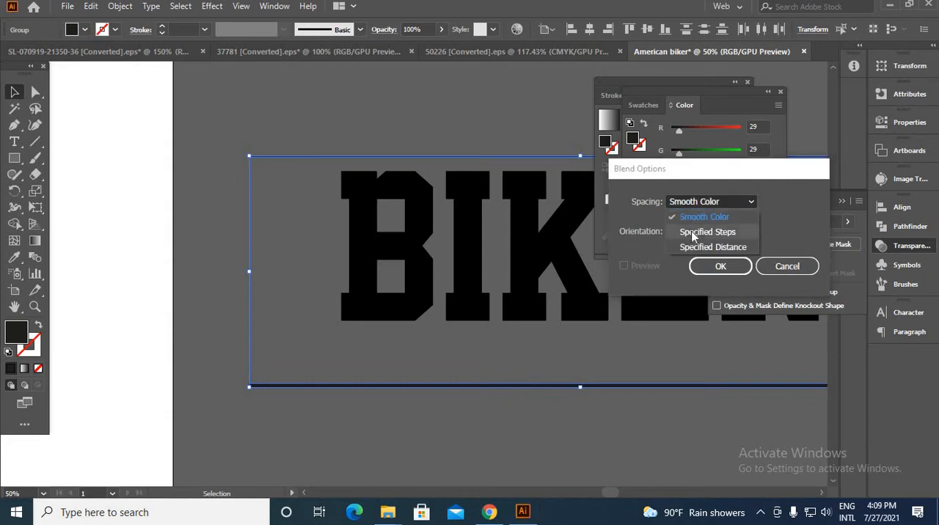
click(707, 232)
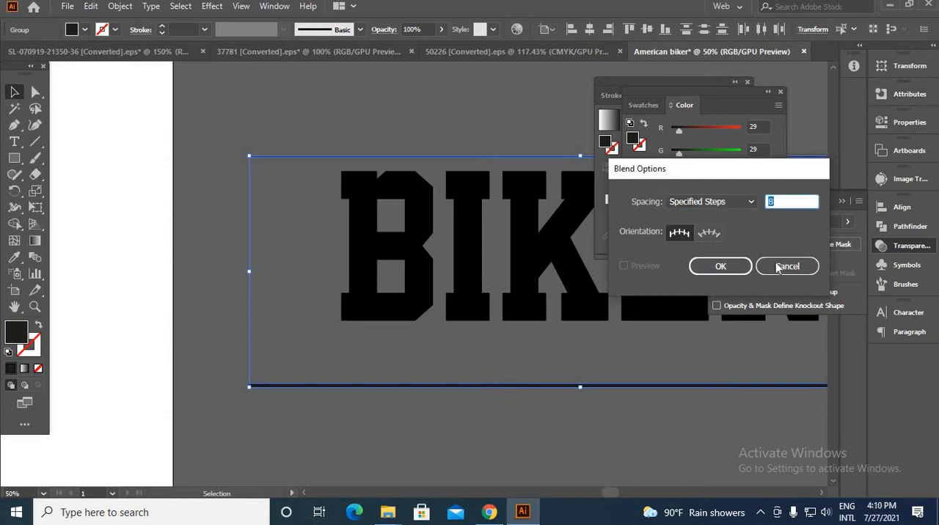
click(748, 267)
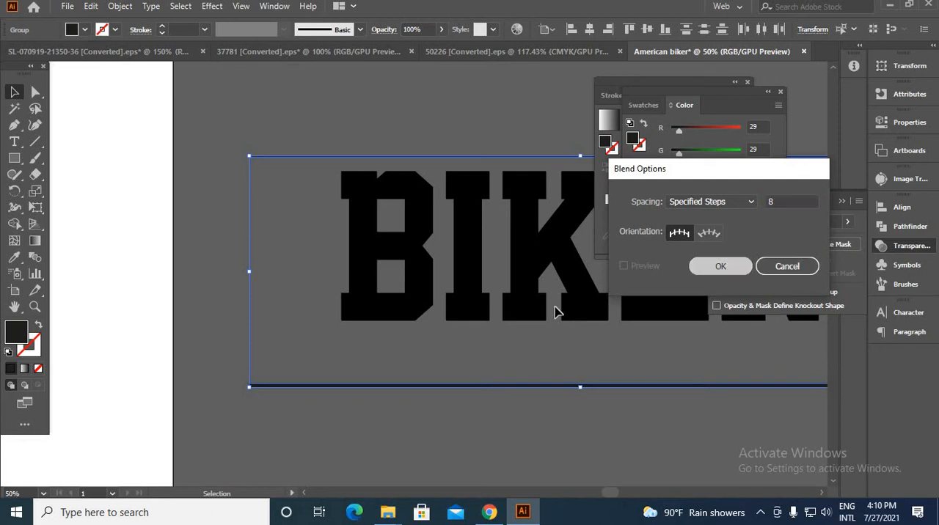
Blend the thin line above BIKER with the thick line below it to form stripes across the lettering
click(36, 261)
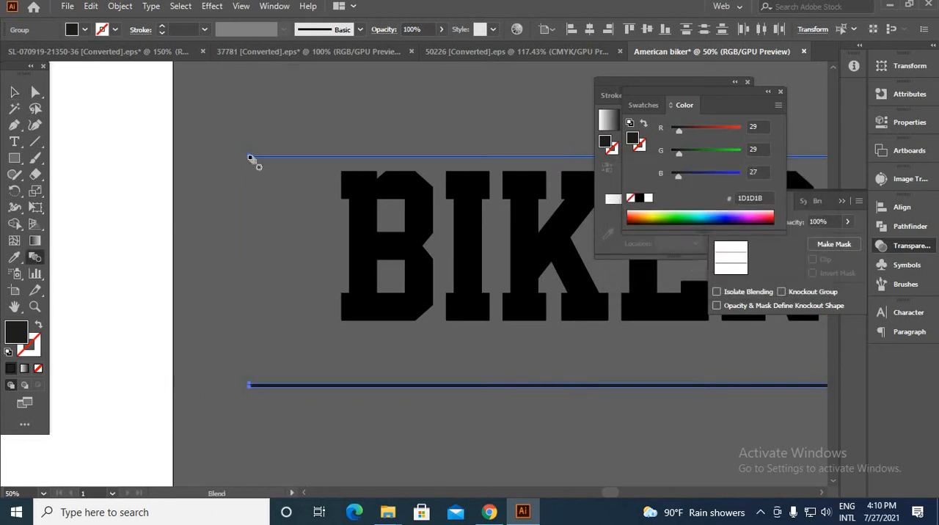
click(266, 385)
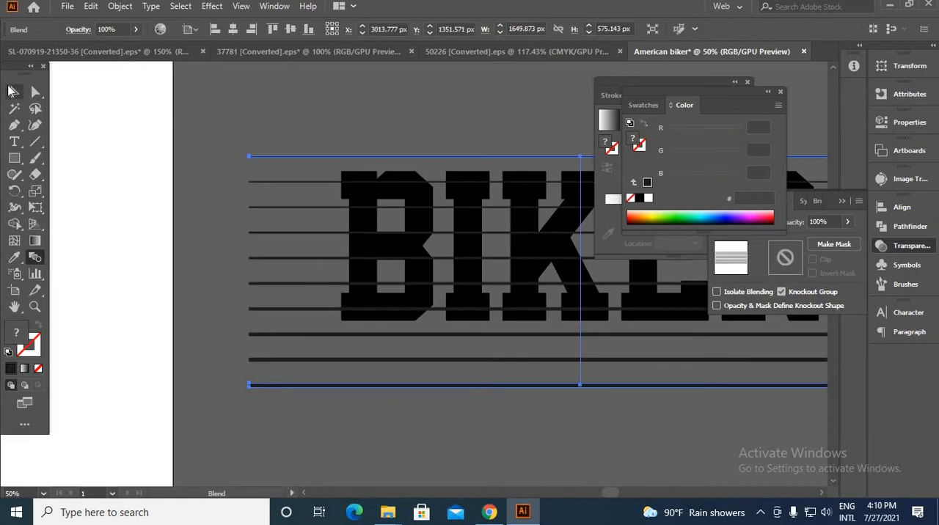
click(12, 94)
key(ctrl+minus)
key(ctrl+minus)
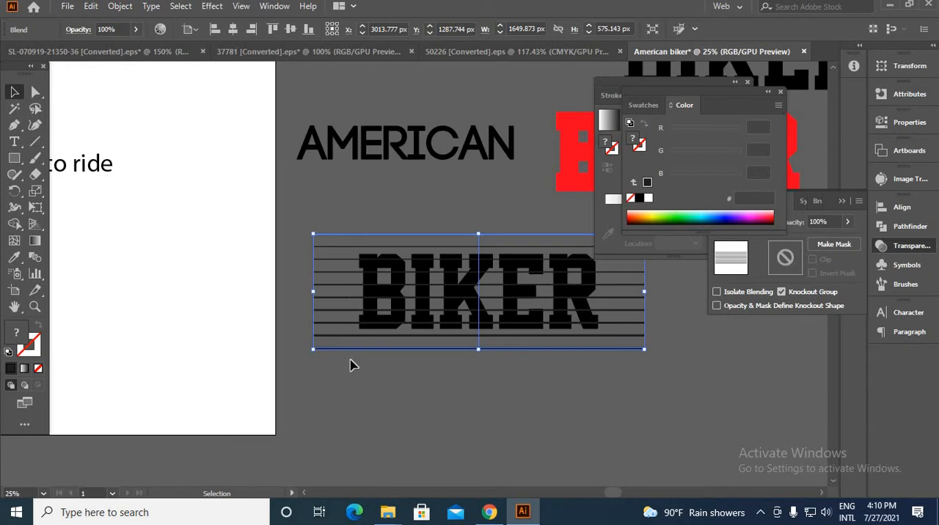
Raise the stripe blend's Specified Steps to about 40 with Preview enabled so the stripes sit close together
double_click(36, 259)
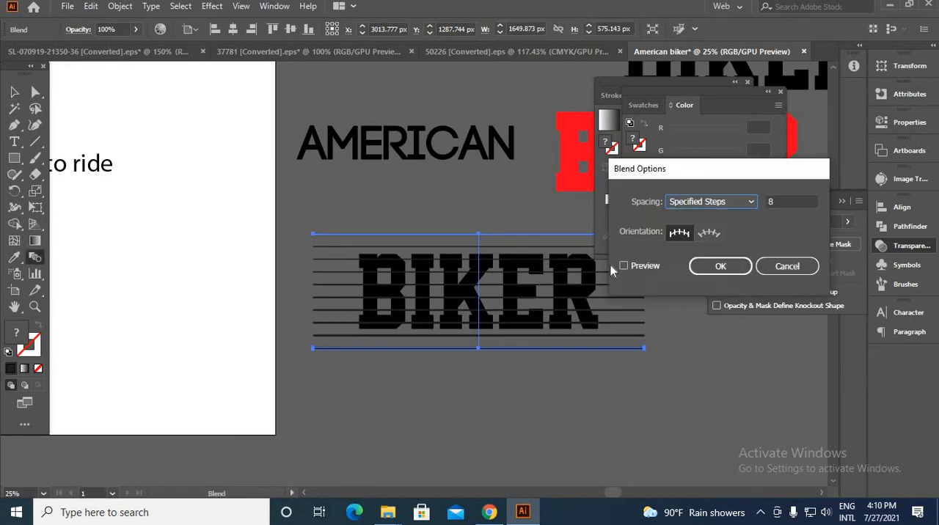
click(624, 267)
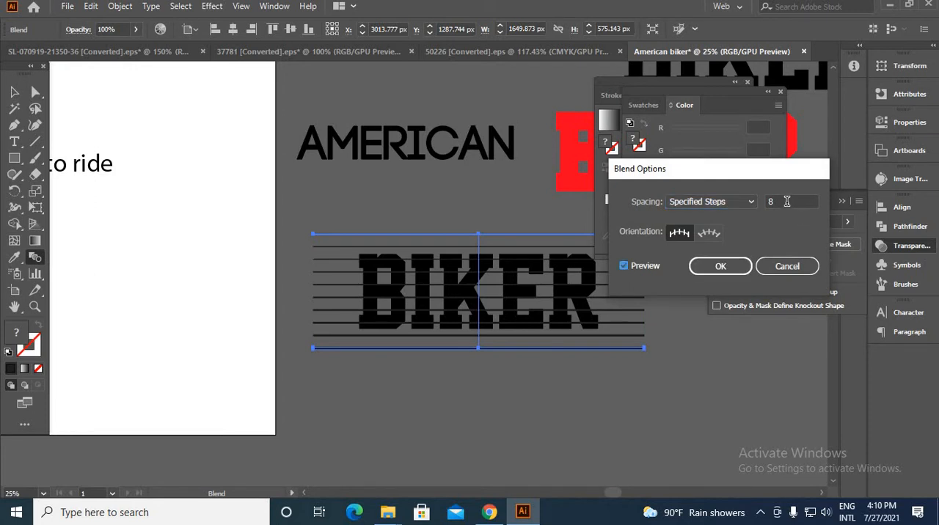
double_click(788, 202)
text(34)
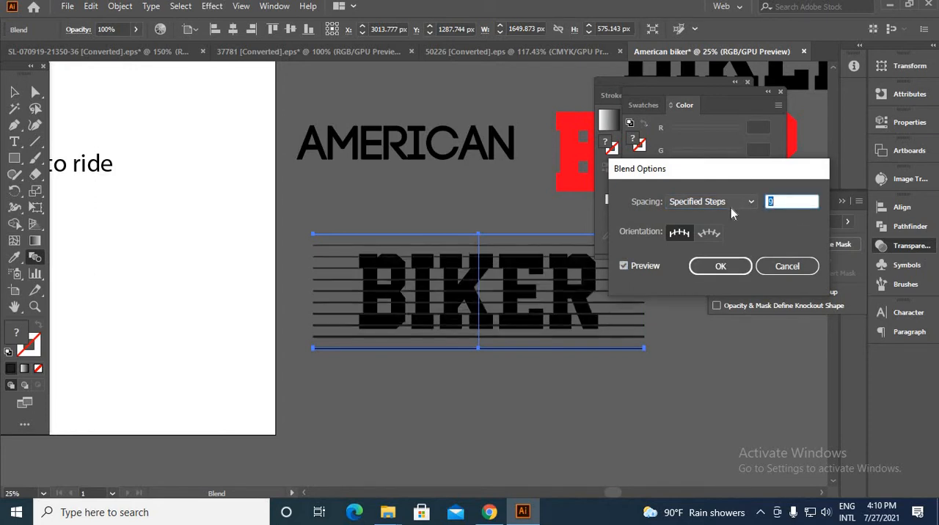
key(Up)
key(Up)
key(Up)
key(Up)
key(Up)
key(Up)
key(Up)
key(Up)
key(Up)
key(Up)
key(Up)
key(Up)
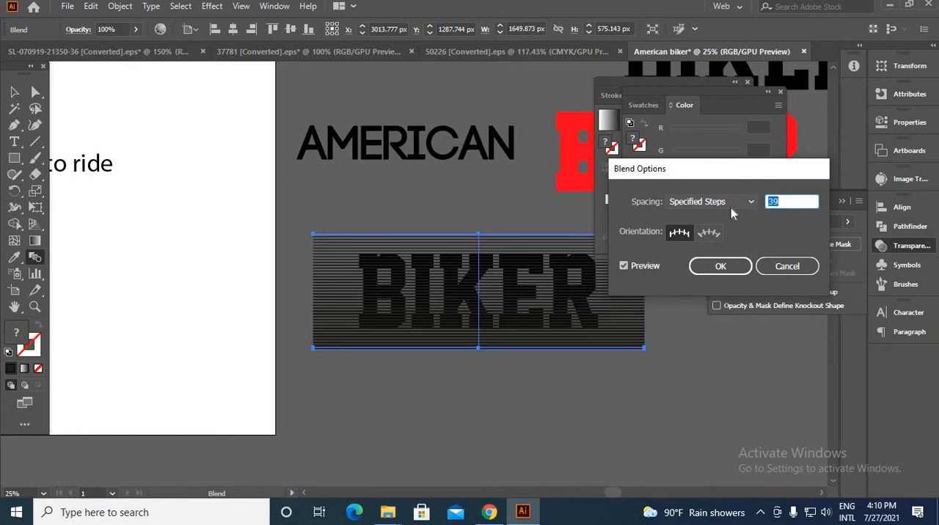
key(Return)
Adjust the blended stripes' position over the BIKER lettering and expand the blend into shapes
key(v)
click(524, 401)
drag(522, 397, 179, 327)
key(ctrl+plus)
key(ctrl+plus)
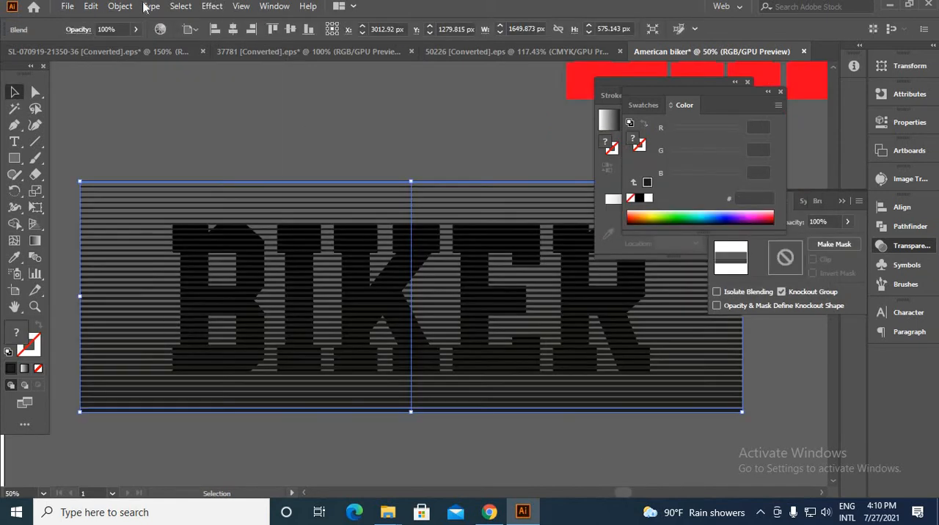
click(120, 6)
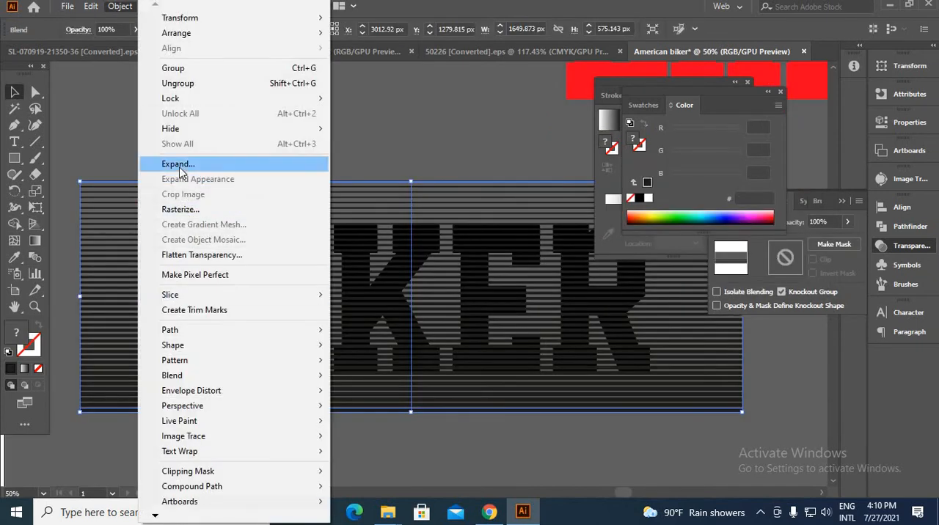
click(158, 163)
click(437, 332)
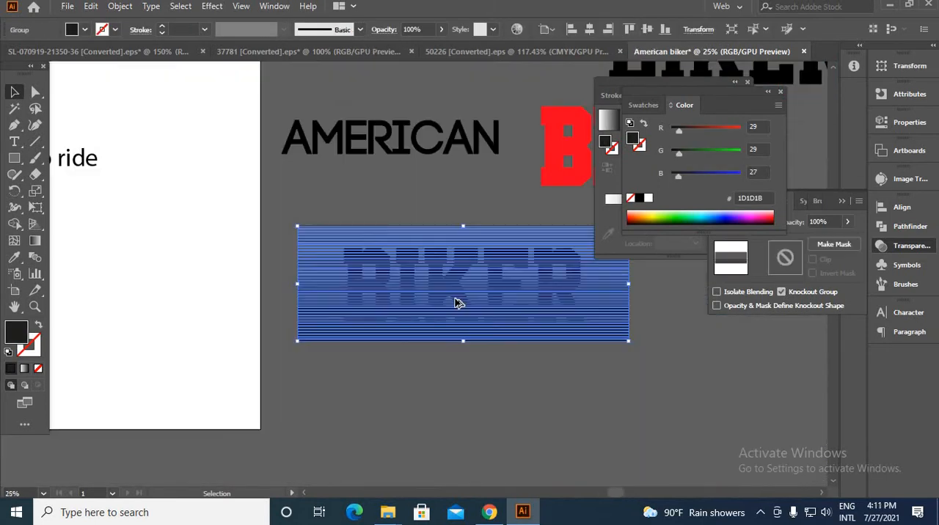
scroll(457, 304, up, 3)
scroll(456, 301, down, 3)
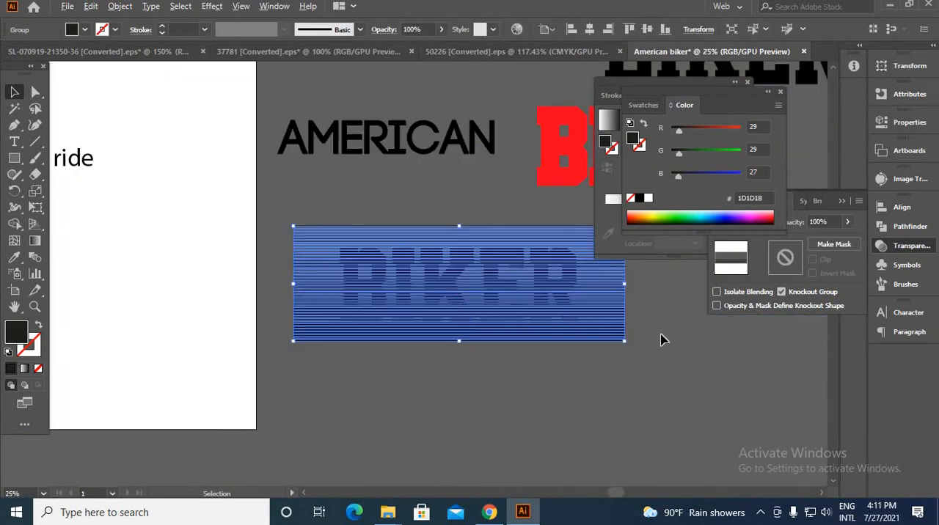
click(709, 335)
Select the black BIKER lettering under the stripes and make it a compound path
scroll(520, 279, up, 6)
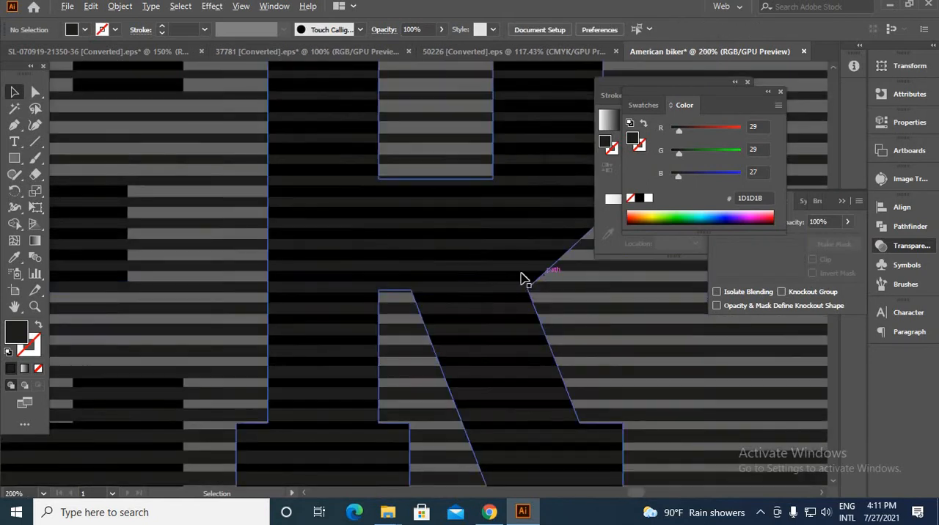
click(484, 286)
scroll(504, 289, down, 9)
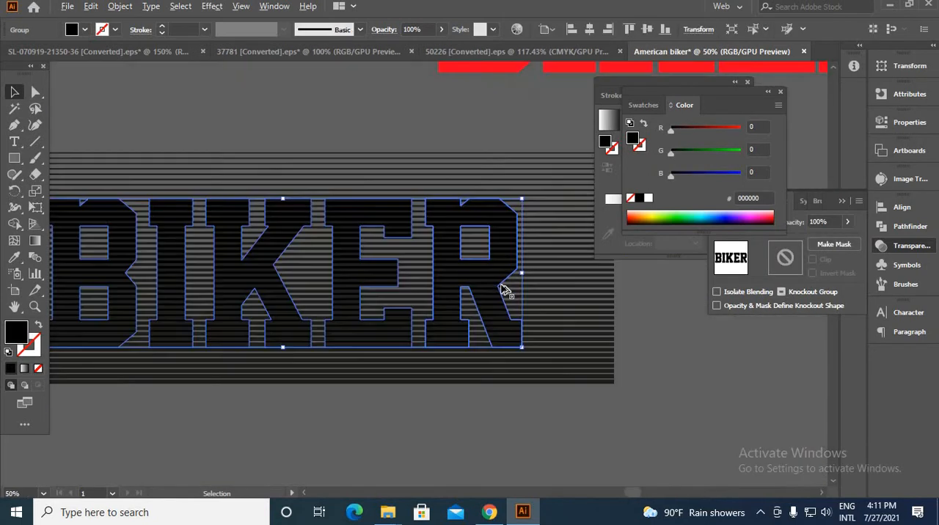
click(116, 8)
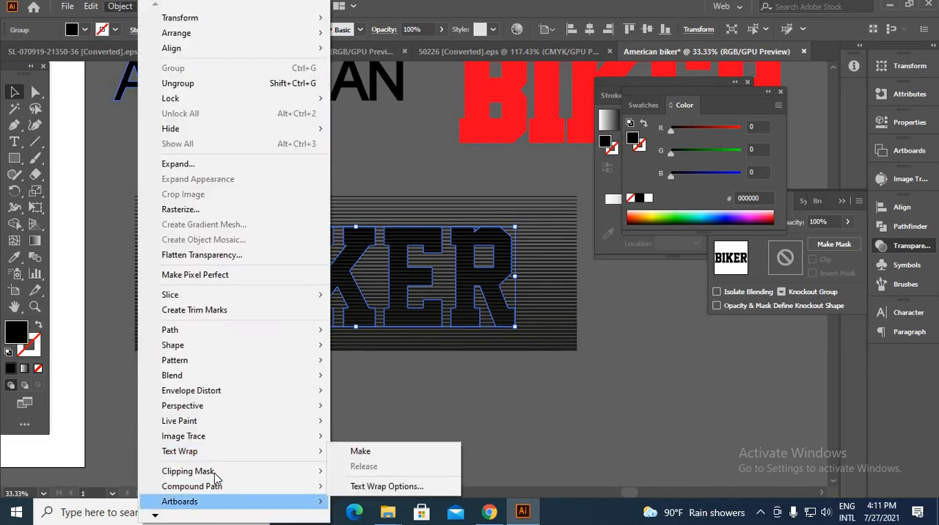
mouse_move(306, 488)
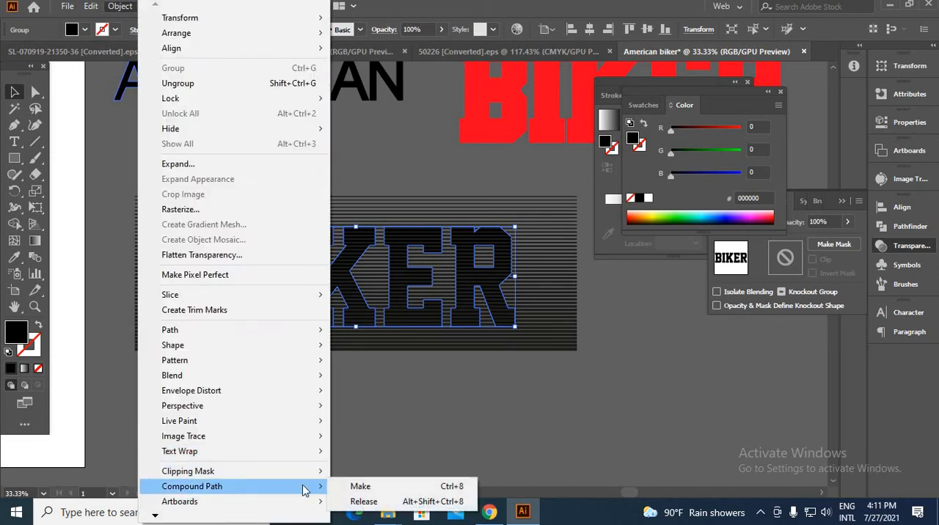
click(352, 490)
click(377, 418)
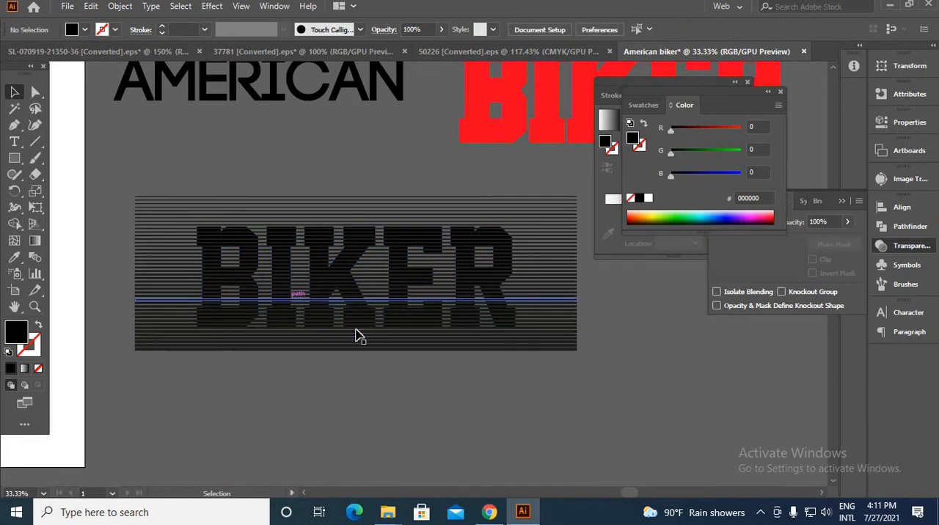
Select the stripes together with the black BIKER lettering and cut the stripes out of the letters with Minus Front
scroll(174, 325, up, 3)
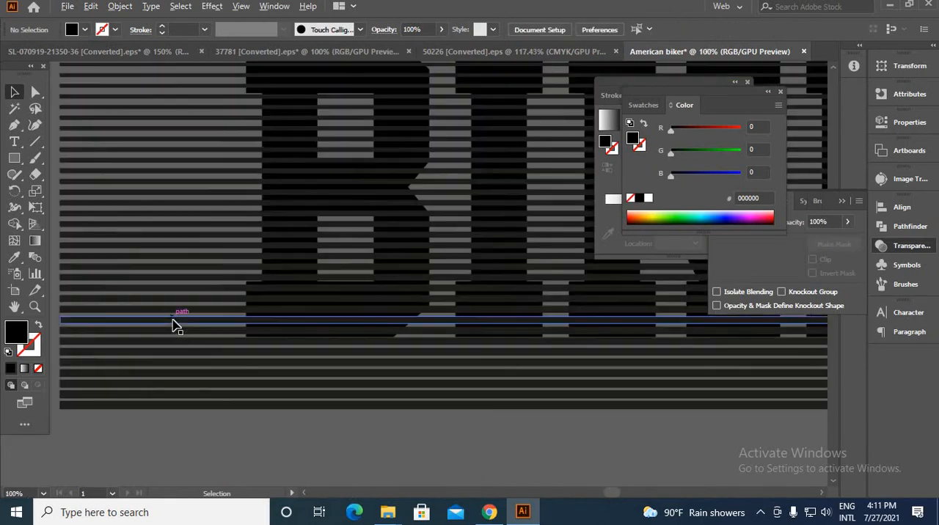
scroll(174, 326, down, 2)
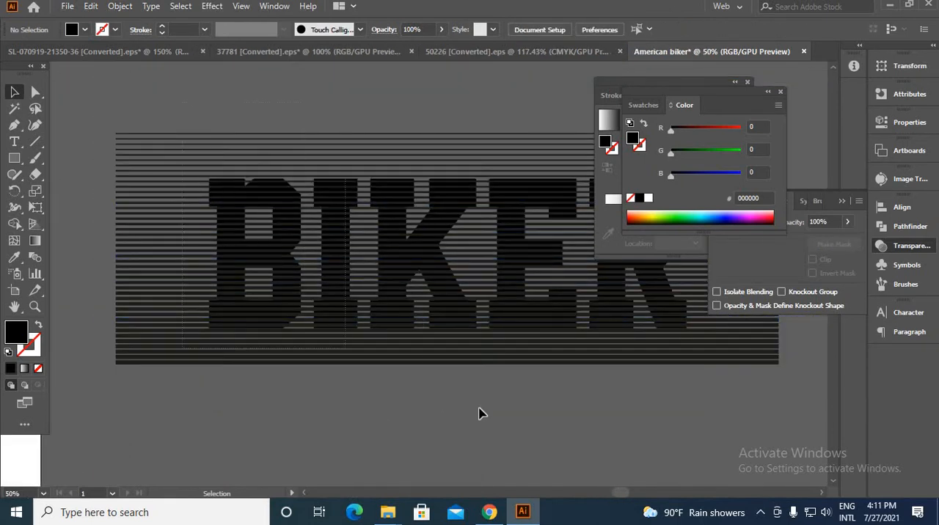
key(ctrl+a)
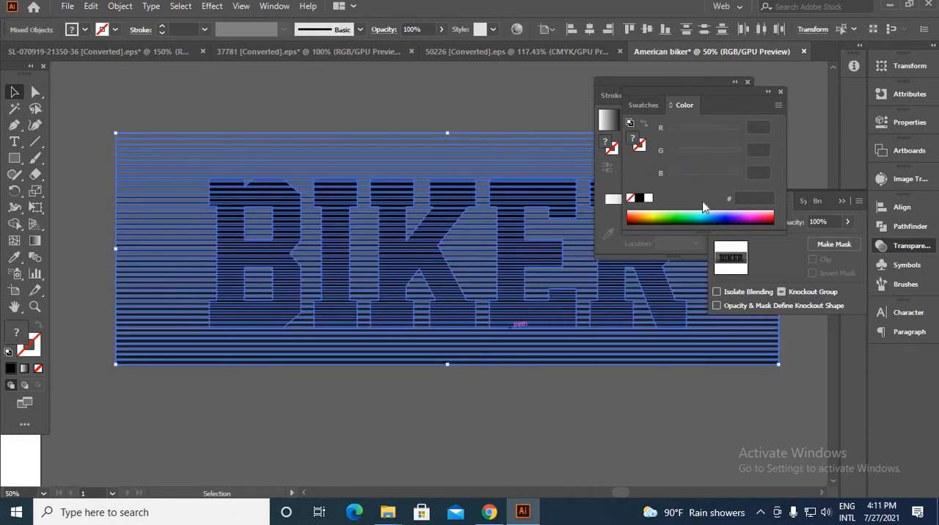
click(887, 225)
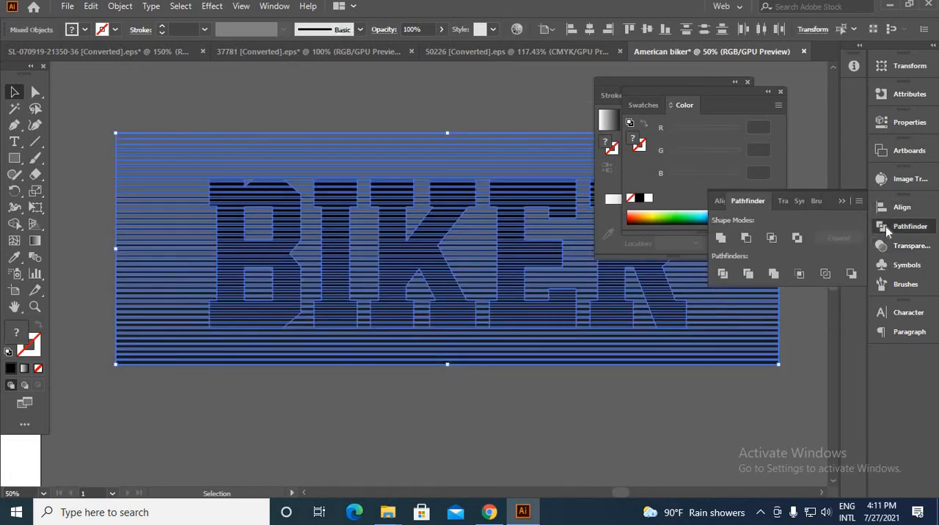
click(746, 237)
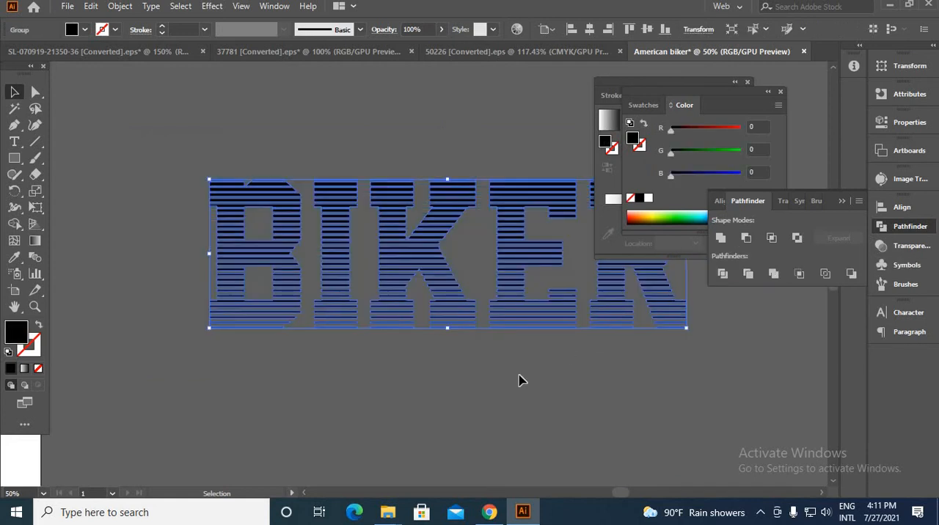
click(519, 381)
key(ctrl+minus)
key(ctrl+minus)
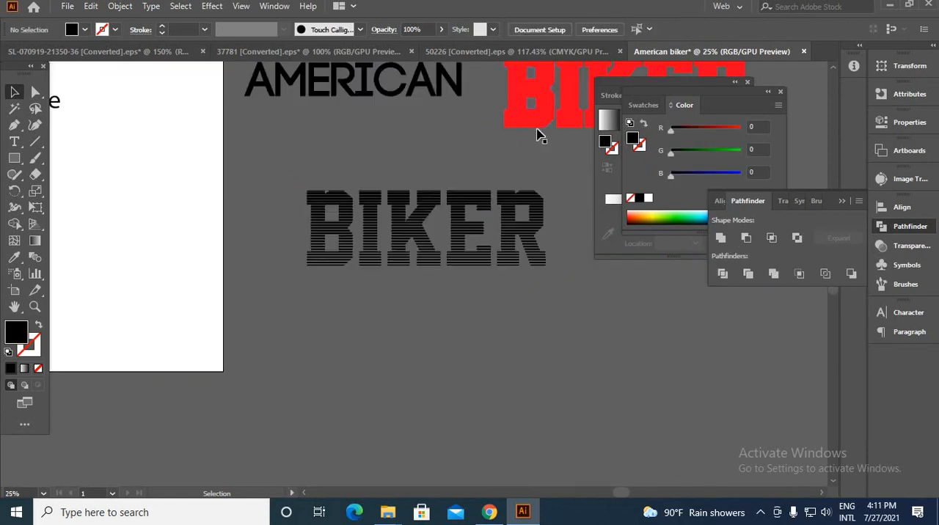
Move the red BIKER outline shape behind the striped lettering and align it evenly around the letters
drag(538, 129, 339, 262)
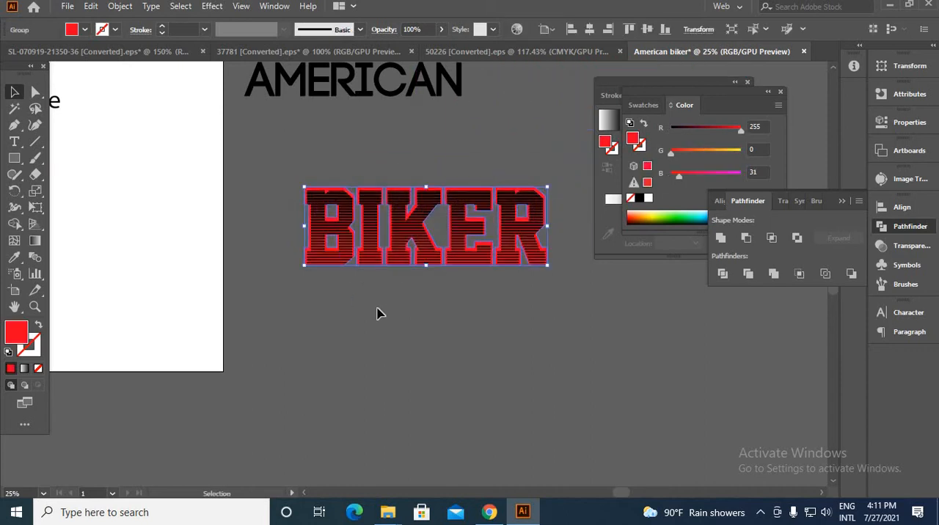
click(377, 310)
scroll(318, 201, up, 7)
drag(152, 212, 160, 224)
scroll(314, 279, down, 4)
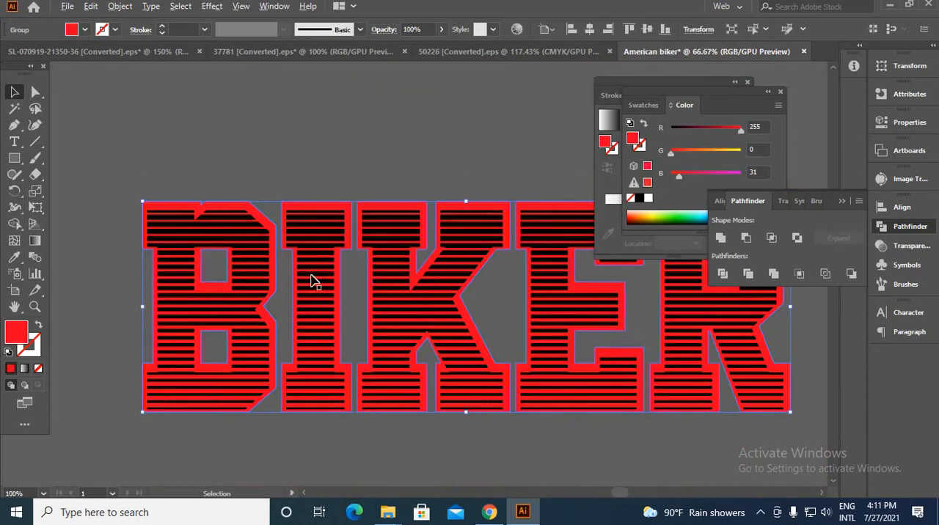
key(ctrl+a)
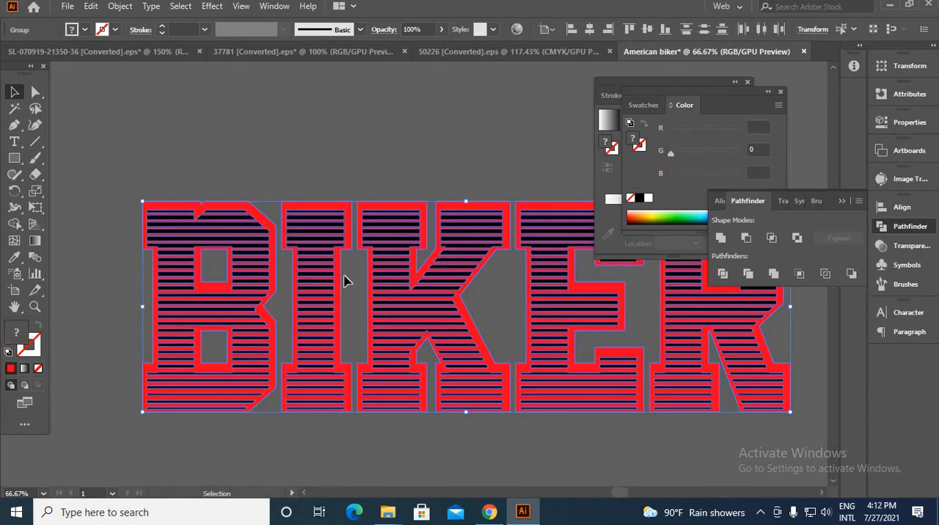
shift+click(328, 208)
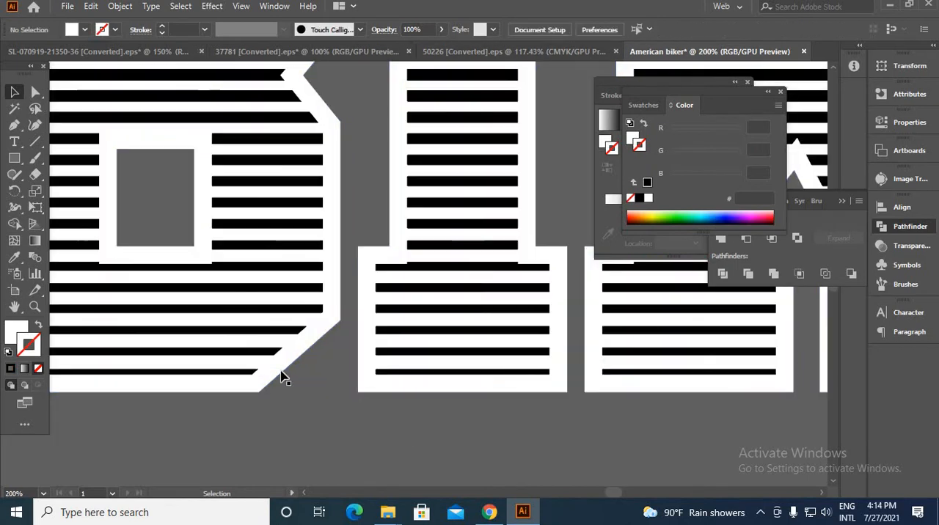
Offset the path of the white BIKER background shape by -7 px with Miter joins
click(283, 377)
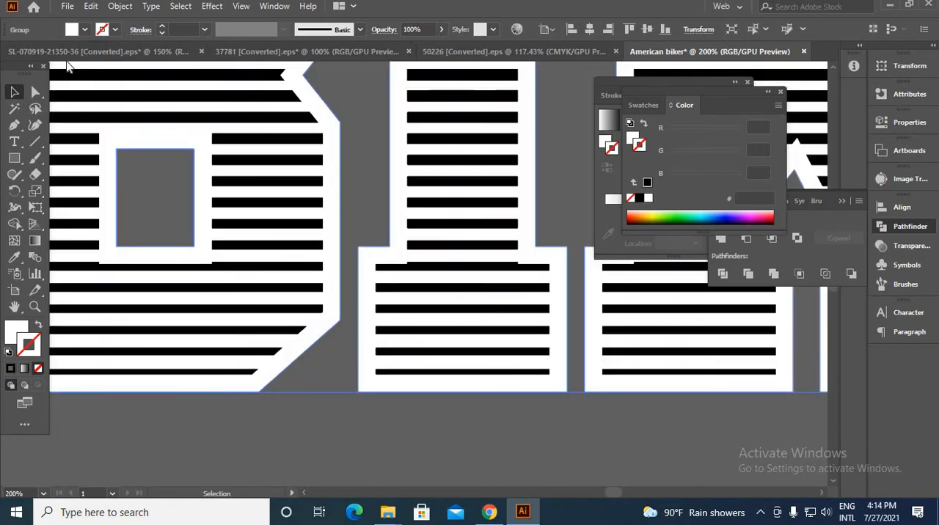
click(121, 8)
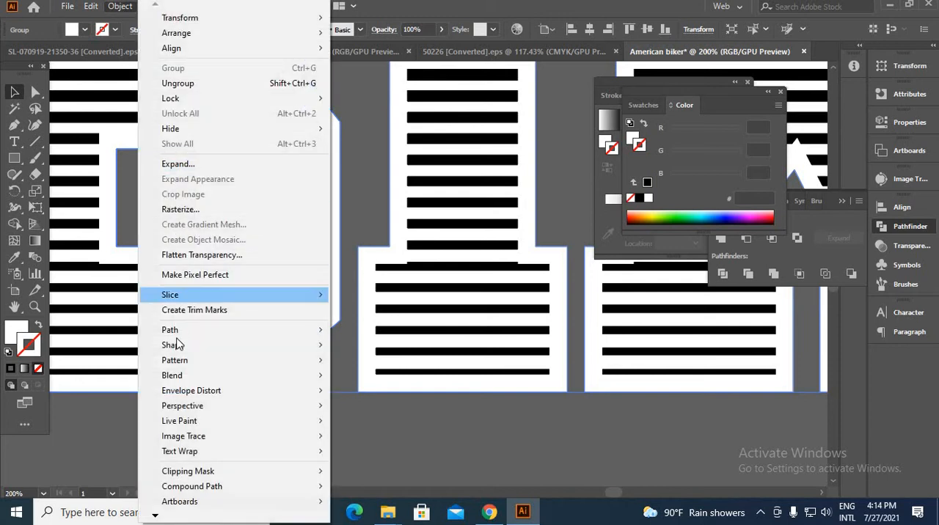
mouse_move(195, 330)
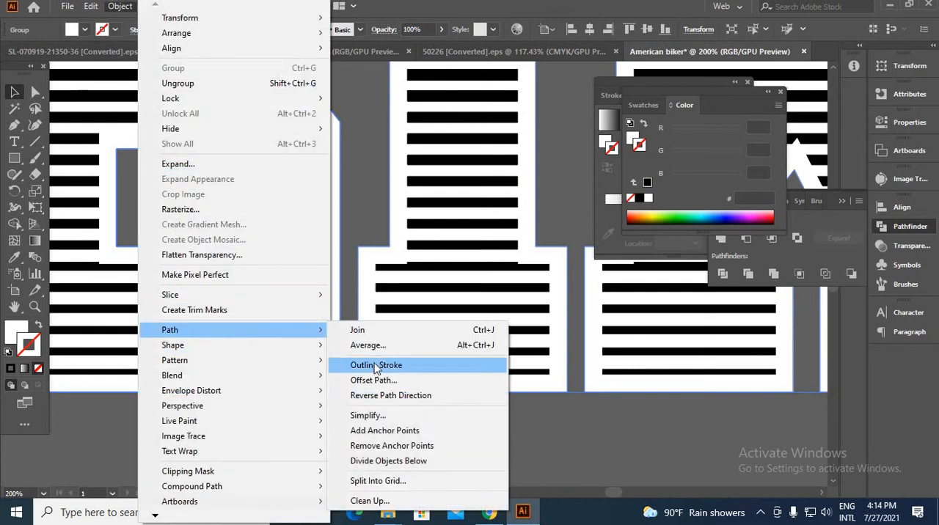
click(375, 380)
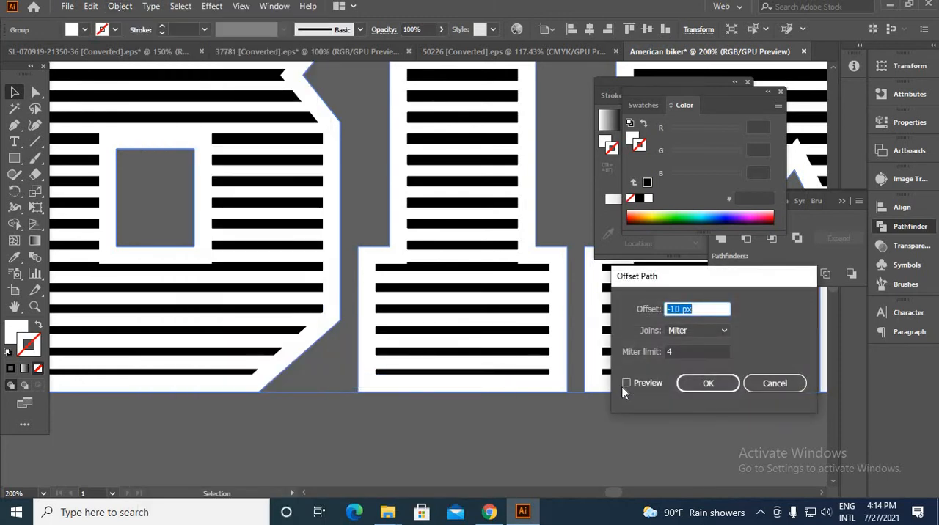
text(-7)
click(627, 383)
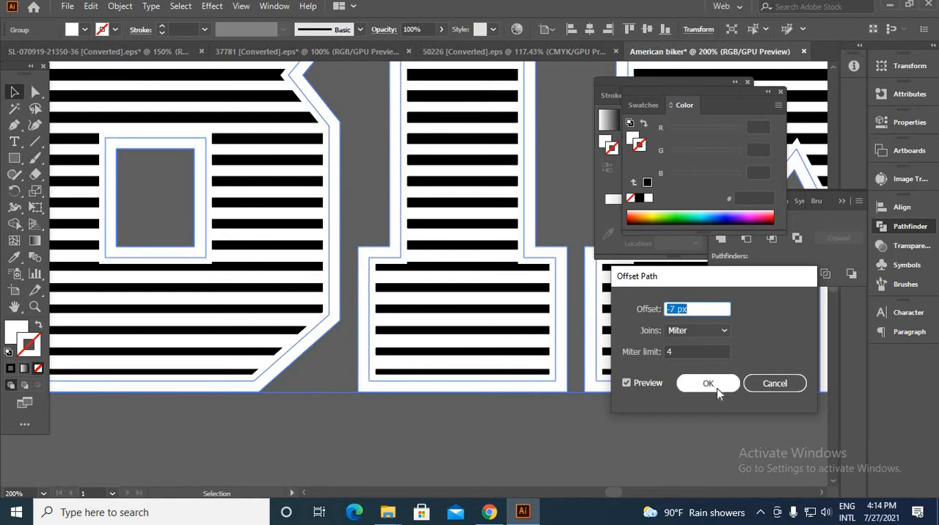
click(717, 388)
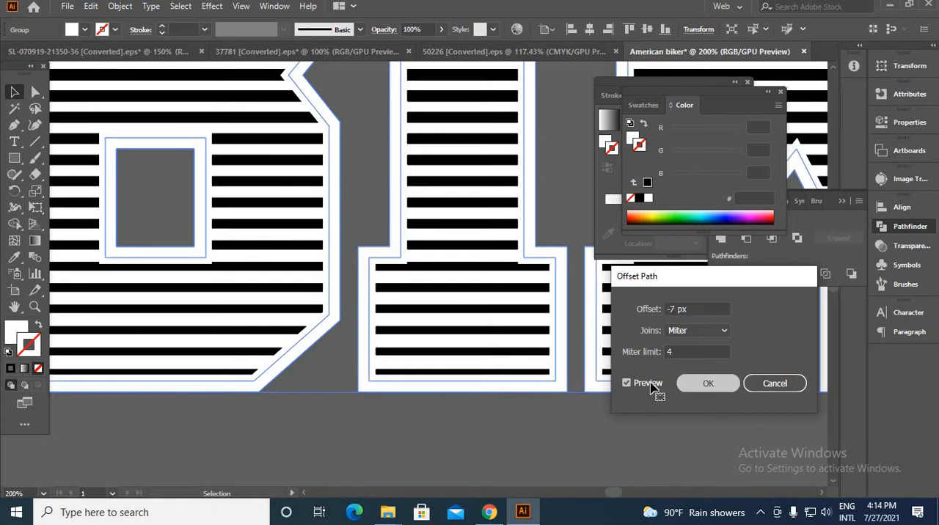
Give the inset BIKER path a black stroke with a weight of 2 pt
click(10, 370)
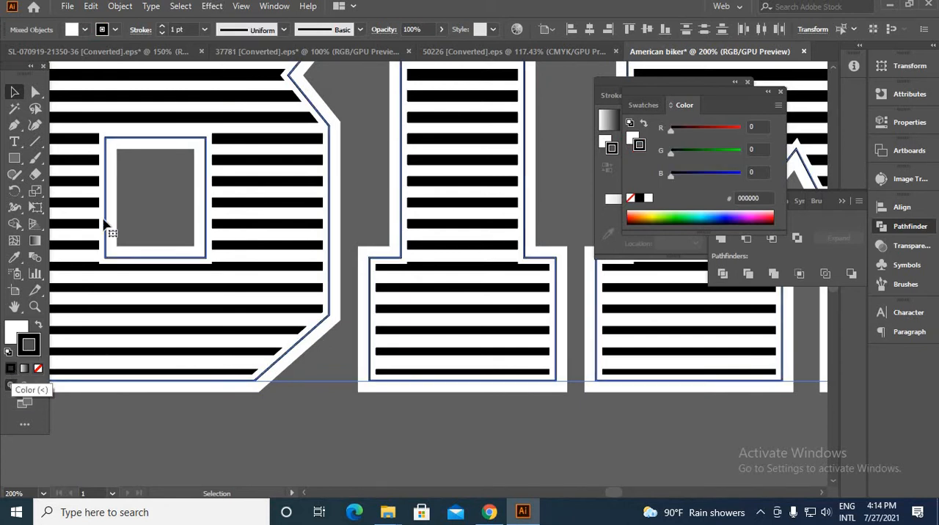
click(162, 26)
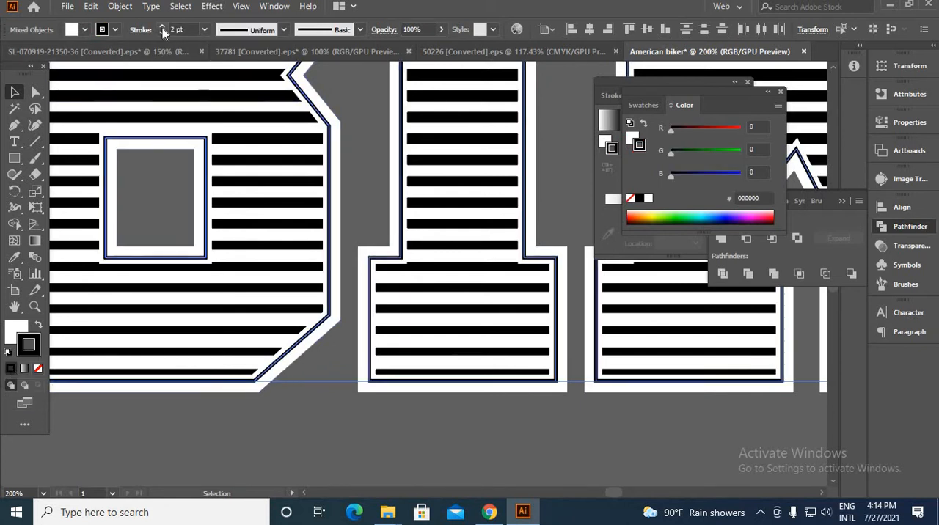
scroll(254, 319, down, 3)
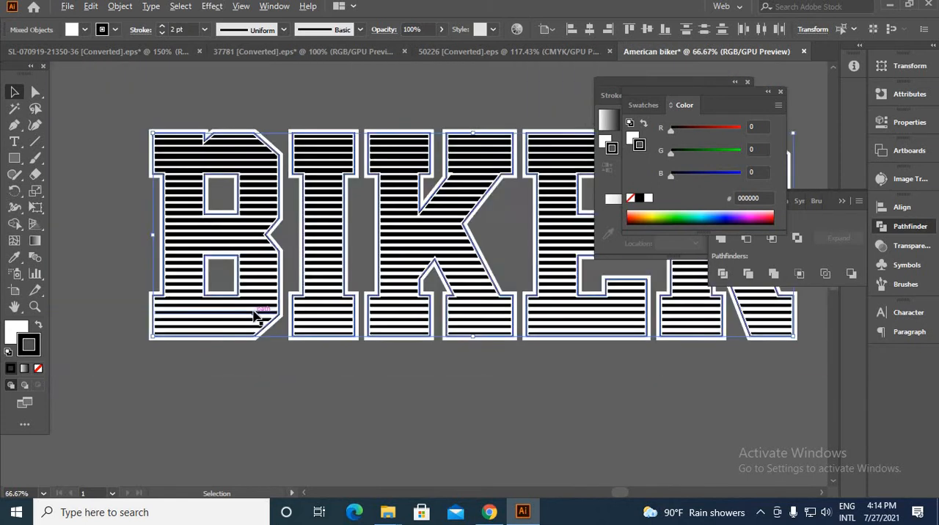
scroll(154, 221, up, 1)
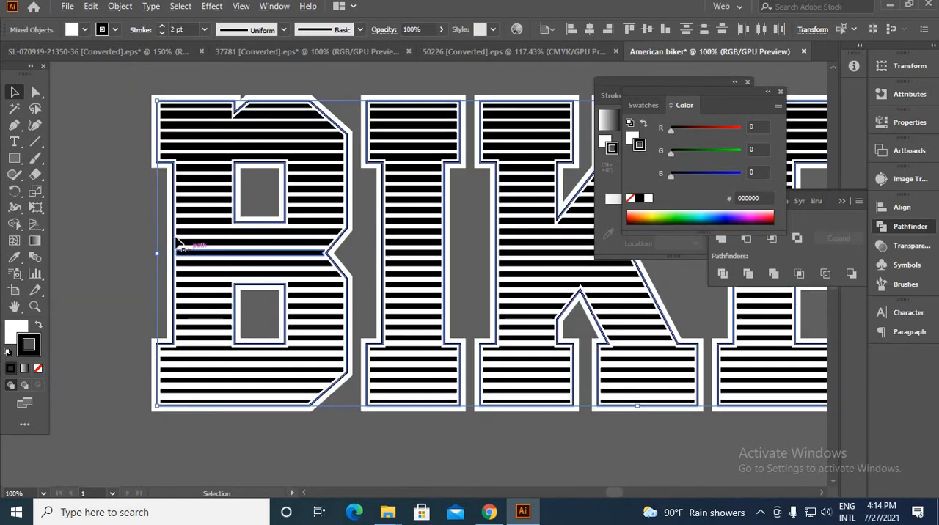
click(120, 7)
click(143, 161)
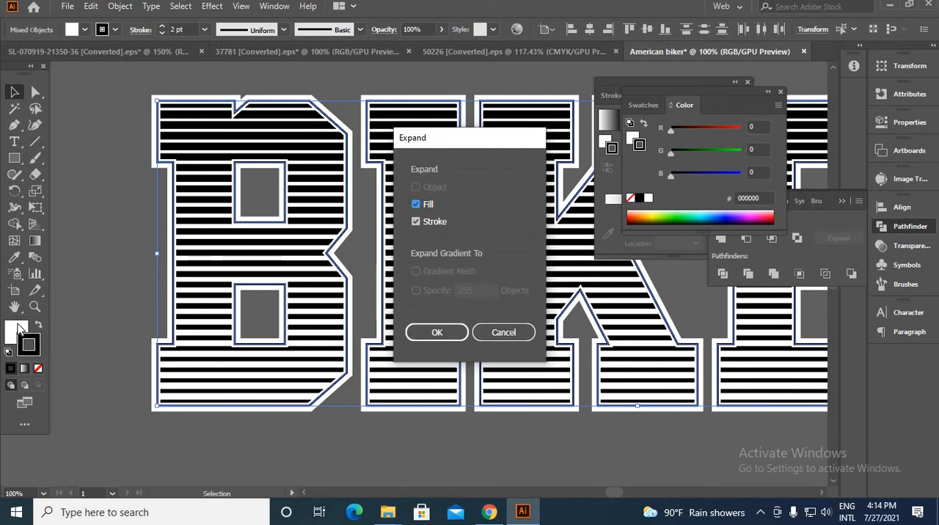
click(482, 338)
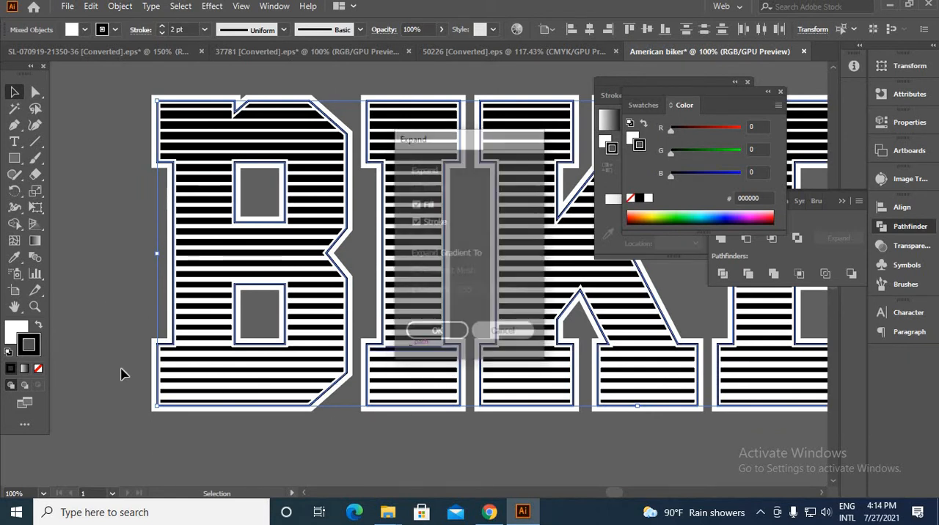
Remove the fill from the inset BIKER path, keep its black stroke, and expand it with Fill and Stroke enabled
click(10, 334)
click(38, 370)
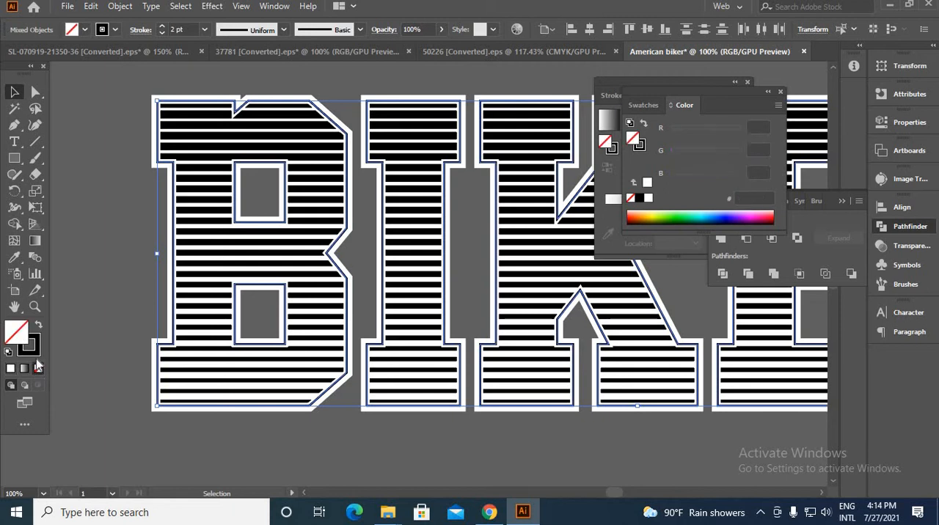
key(x)
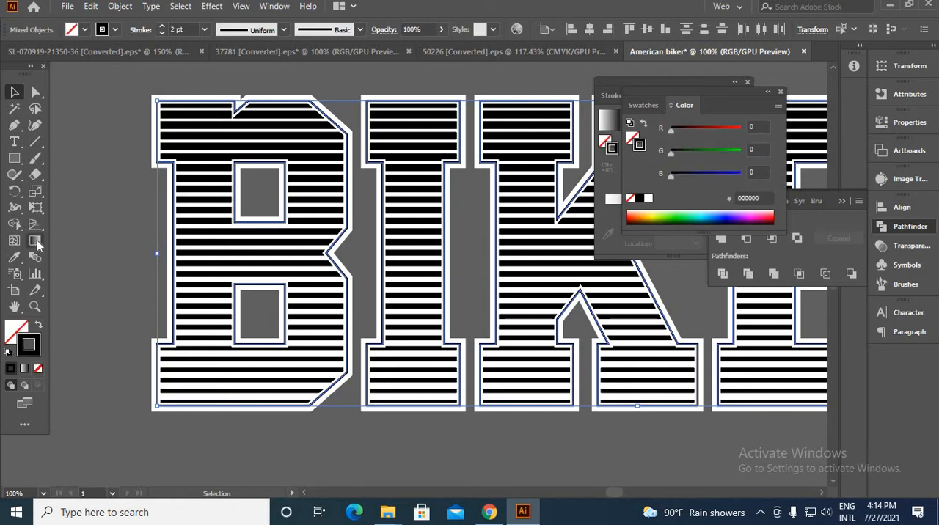
click(120, 6)
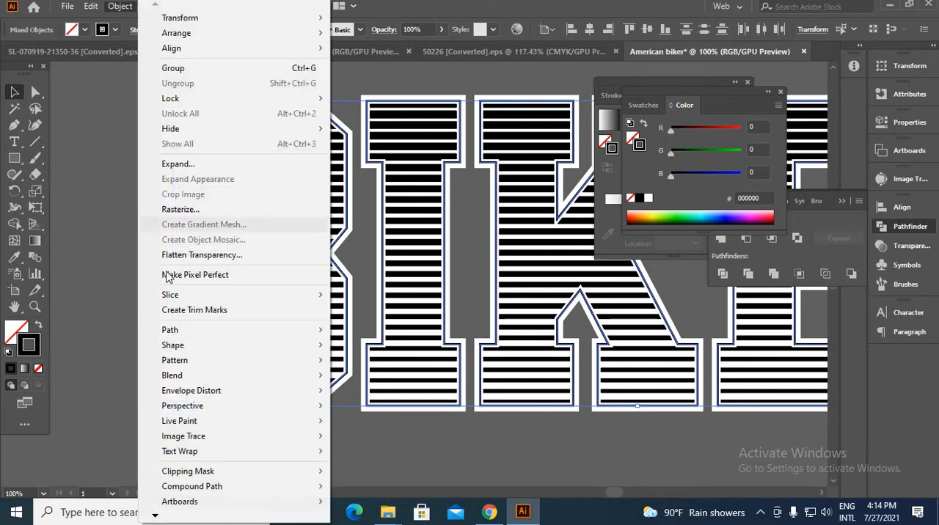
click(195, 167)
click(423, 334)
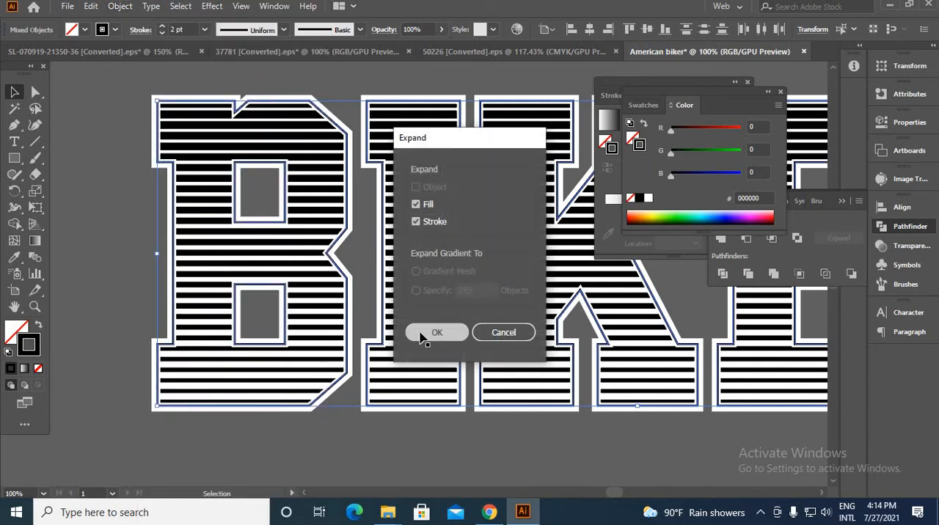
click(347, 444)
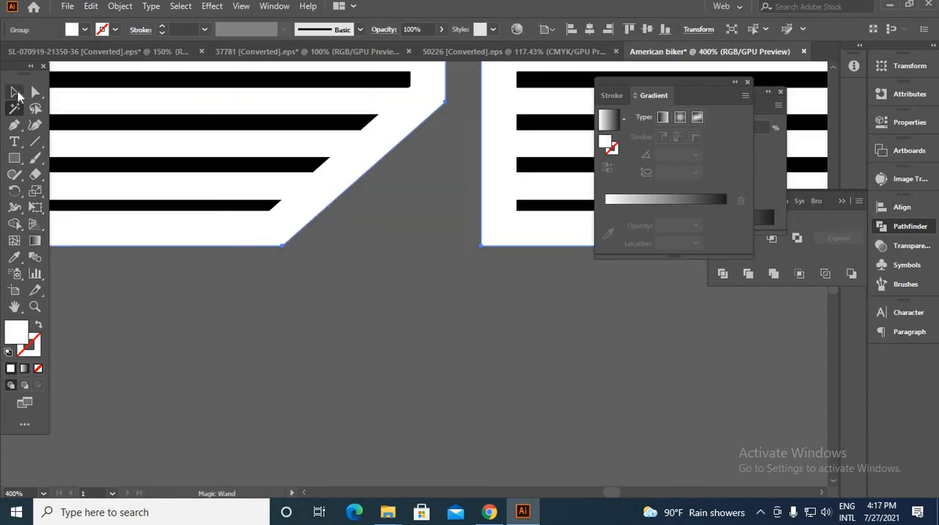
Select the grouped white BIKER backing shapes and send them to the back, behind the stripes and inline
click(14, 108)
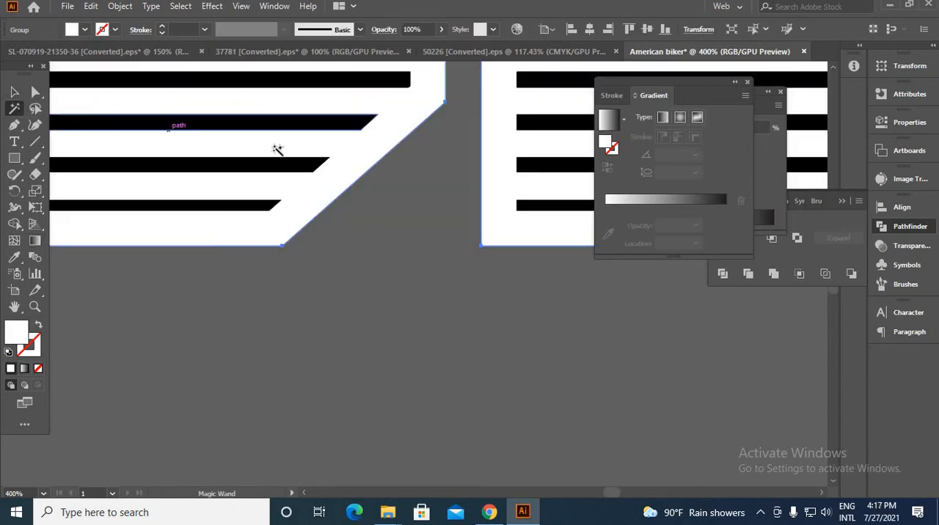
click(320, 144)
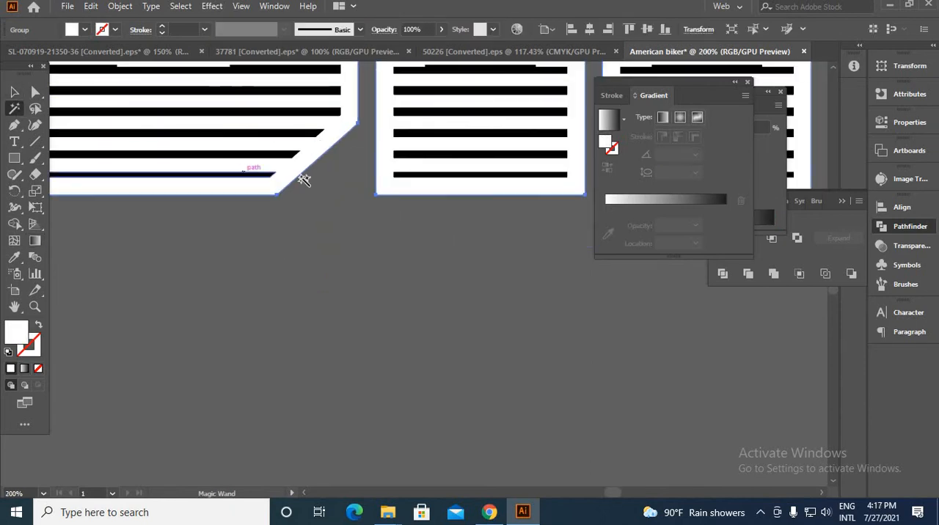
click(16, 92)
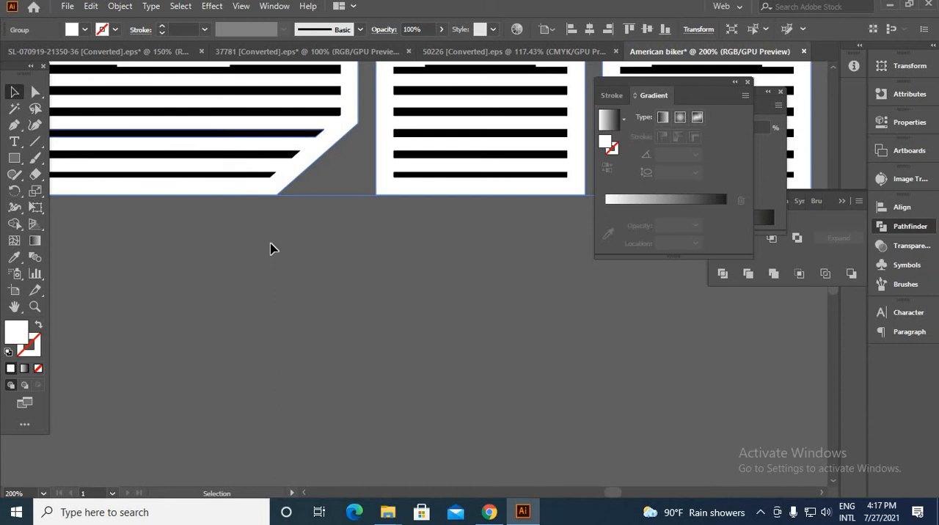
click(272, 203)
right_click(271, 197)
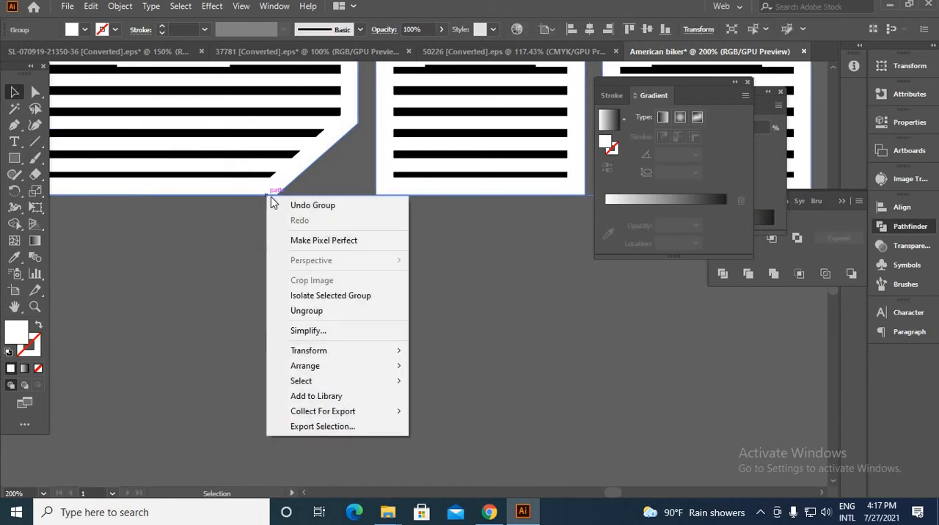
click(232, 207)
right_click(233, 196)
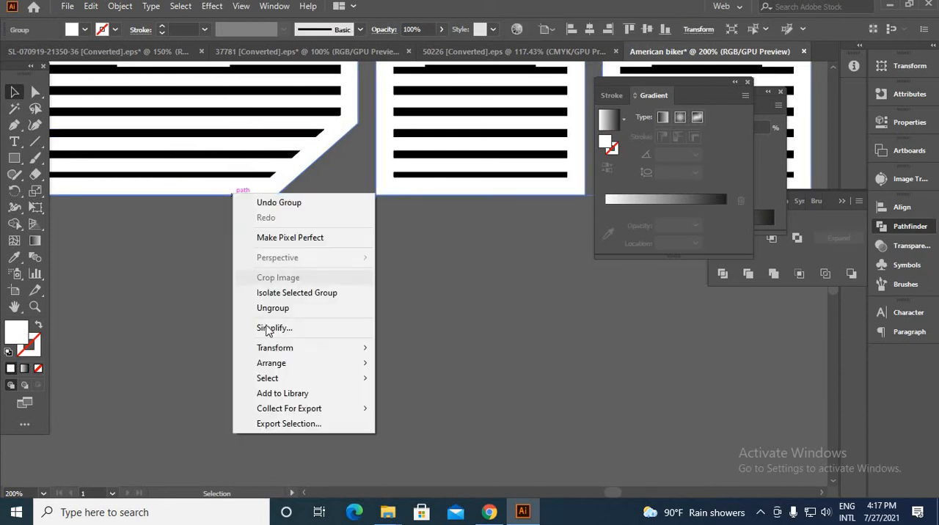
mouse_move(281, 363)
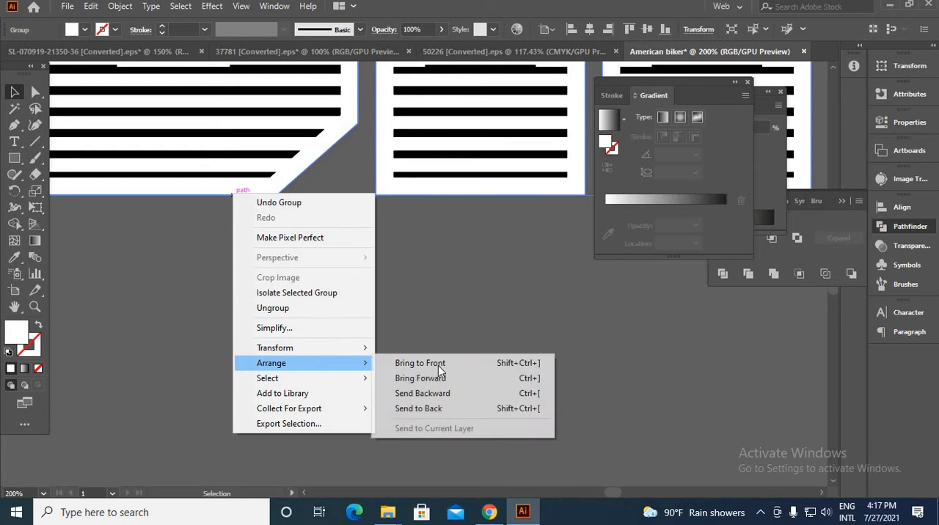
click(443, 409)
click(429, 351)
scroll(401, 315, down, 6)
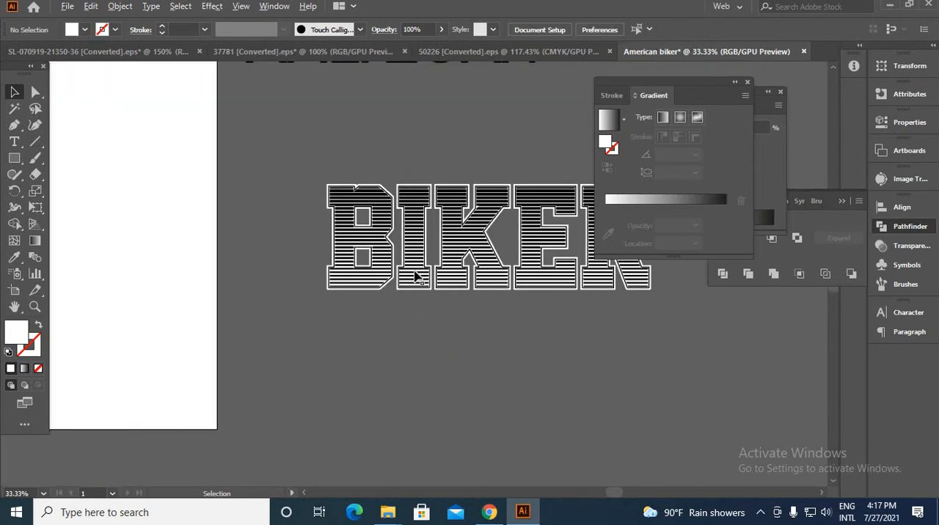
Place a spare copy of the black striped BIKER lettering in the empty area beside the outlined BIKER design
click(14, 92)
drag(416, 127, 308, 212)
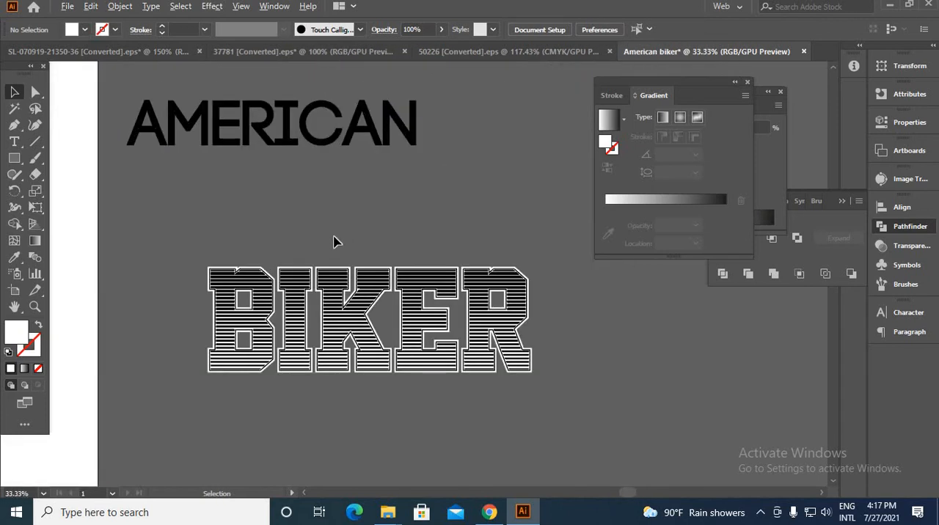
scroll(333, 242, down, 1)
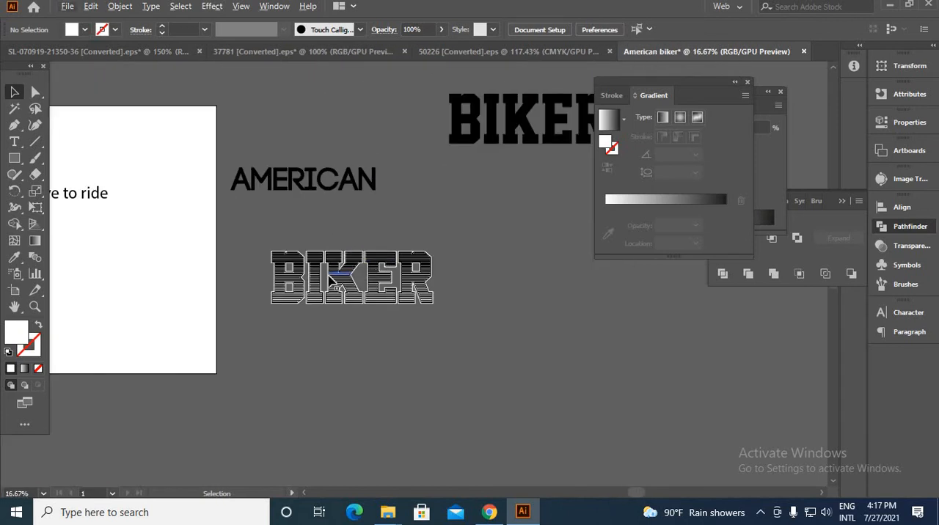
click(337, 289)
drag(361, 290, 727, 357)
click(379, 318)
Select the striped lettering, black inline and white backing of BIKER together and group them
scroll(355, 254, up, 2)
drag(255, 250, 690, 427)
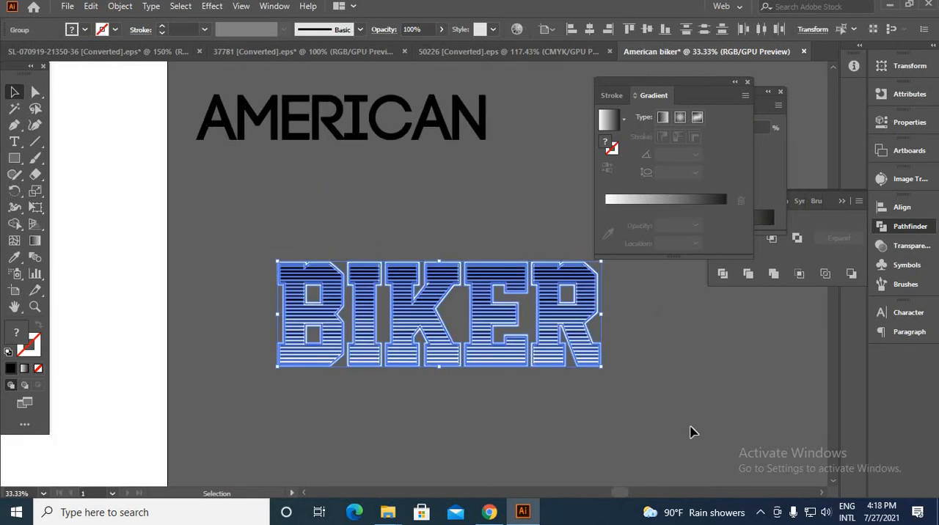
key(a)
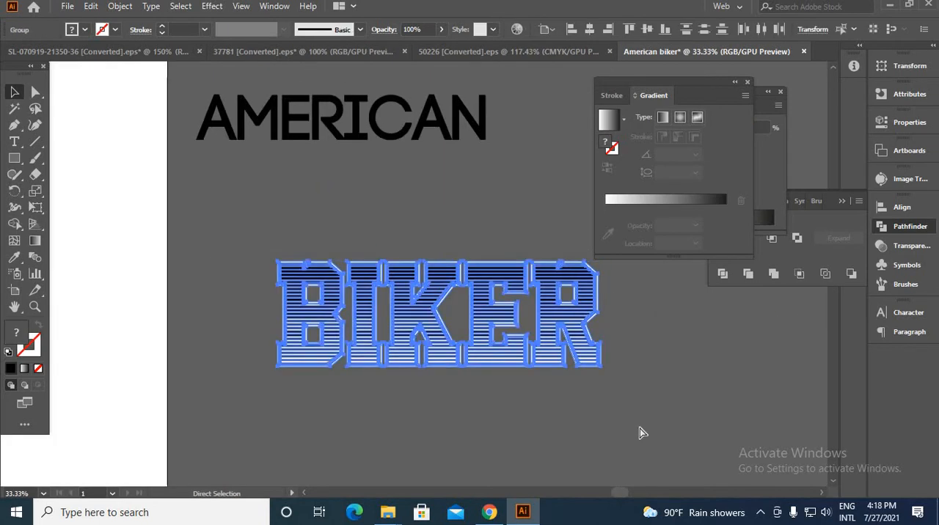
key(ctrl+g)
click(584, 424)
click(504, 352)
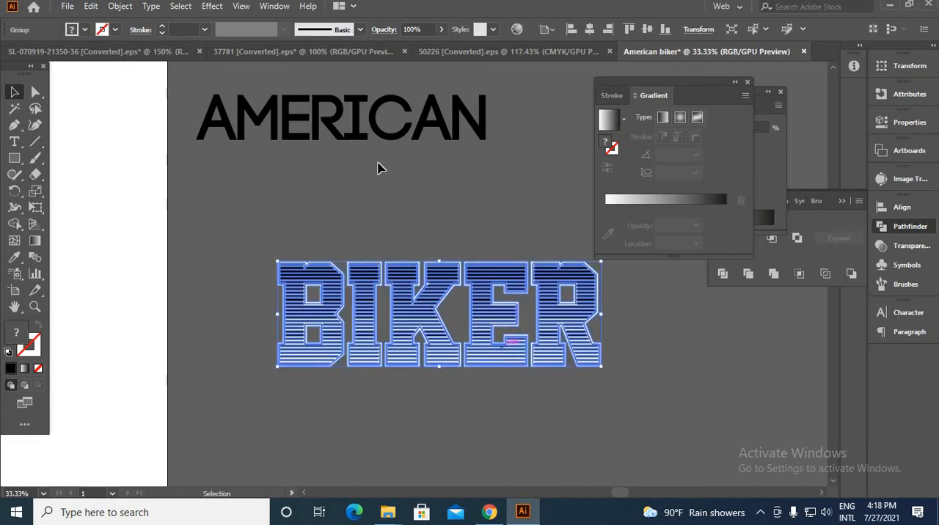
Apply a horizontal Arc Lower warp with a bend of -24% to the BIKER group
click(212, 5)
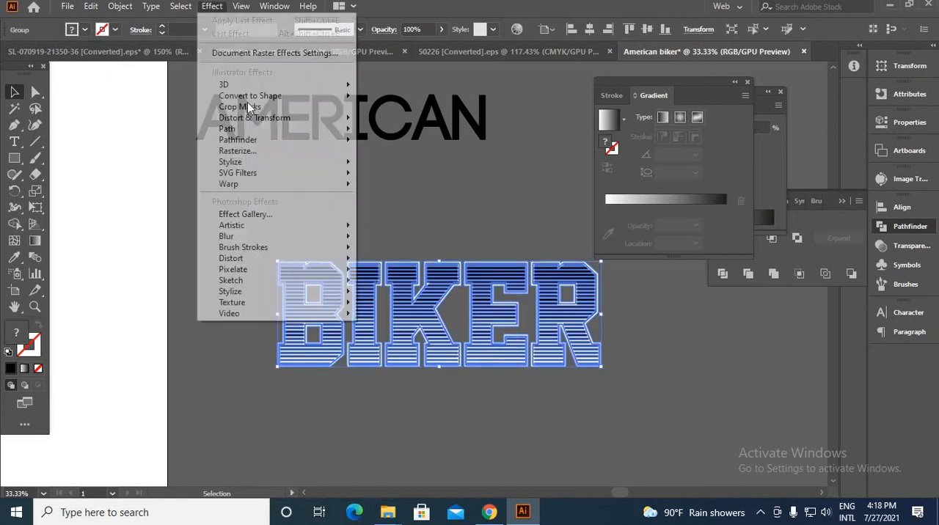
mouse_move(256, 189)
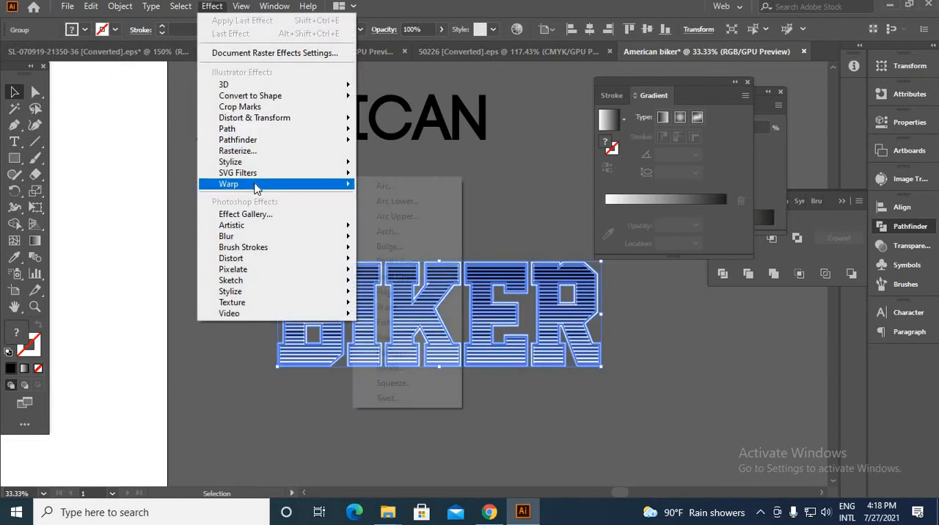
click(386, 185)
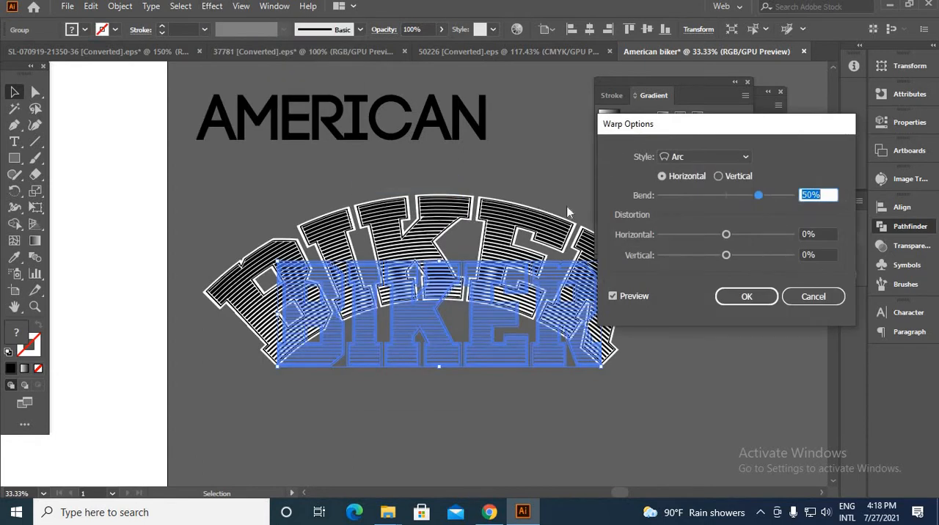
click(746, 158)
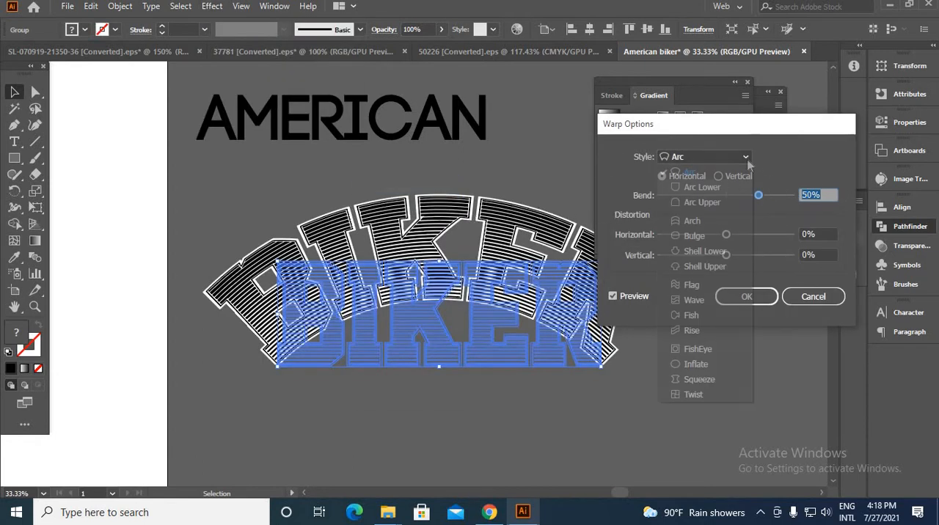
click(701, 188)
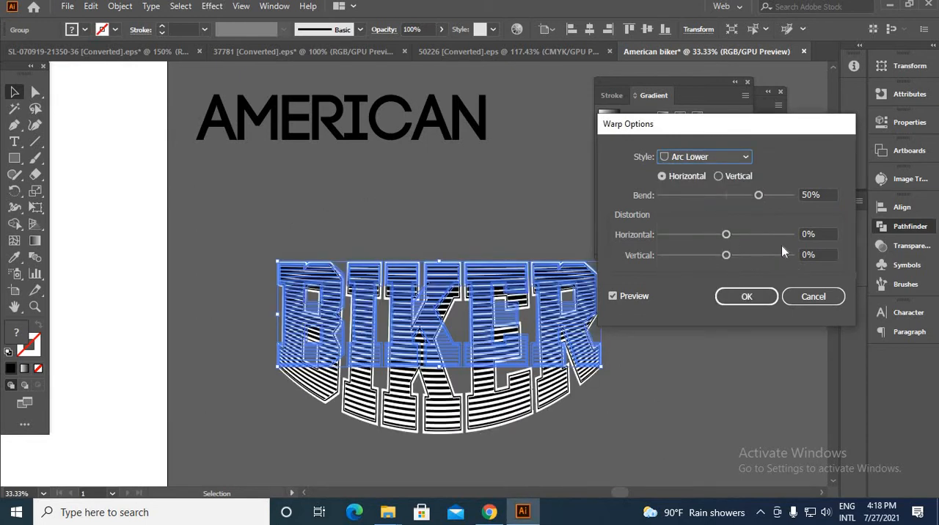
double_click(797, 194)
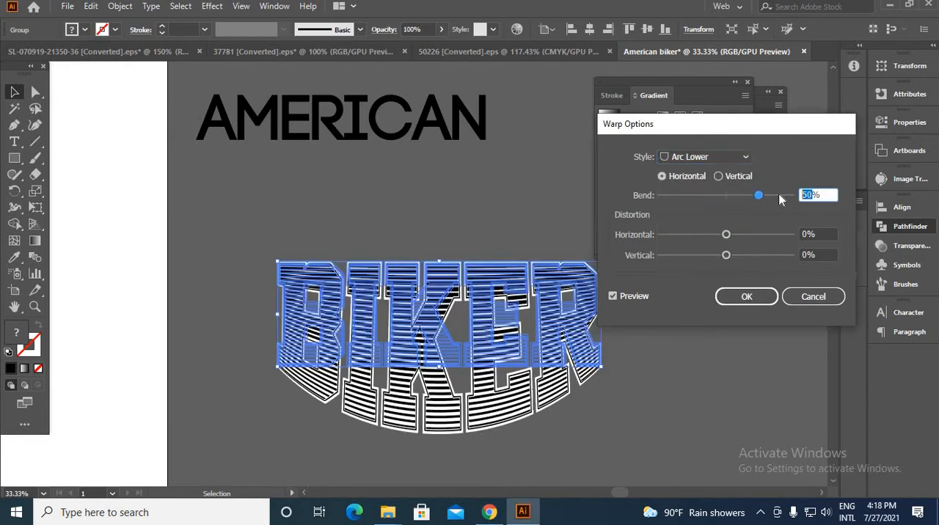
key(Down)
key(Down)
key(Down)
key(Down)
key(Down)
key(Down)
key(Down)
key(Down)
key(Down)
key(Down)
key(Down)
key(Down)
key(Down)
key(Down)
key(Down)
key(Down)
key(Down)
key(Down)
key(Down)
key(Down)
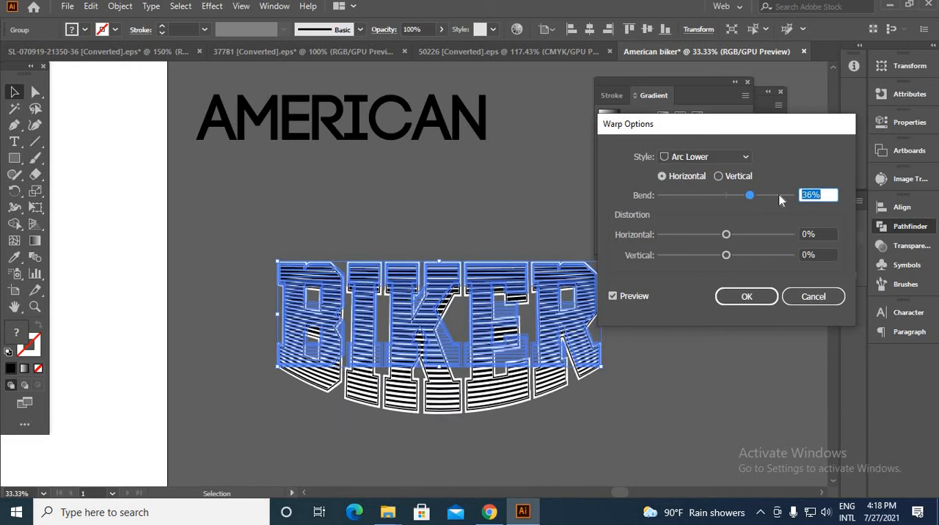
key(Down)
key(Down)
key(Down)
key(Down)
key(Down)
key(Down)
key(Down)
key(Down)
key(Down)
key(Down)
key(Down)
key(Down)
key(Down)
key(Down)
key(Down)
key(Down)
key(Down)
key(Down)
key(Down)
key(Down)
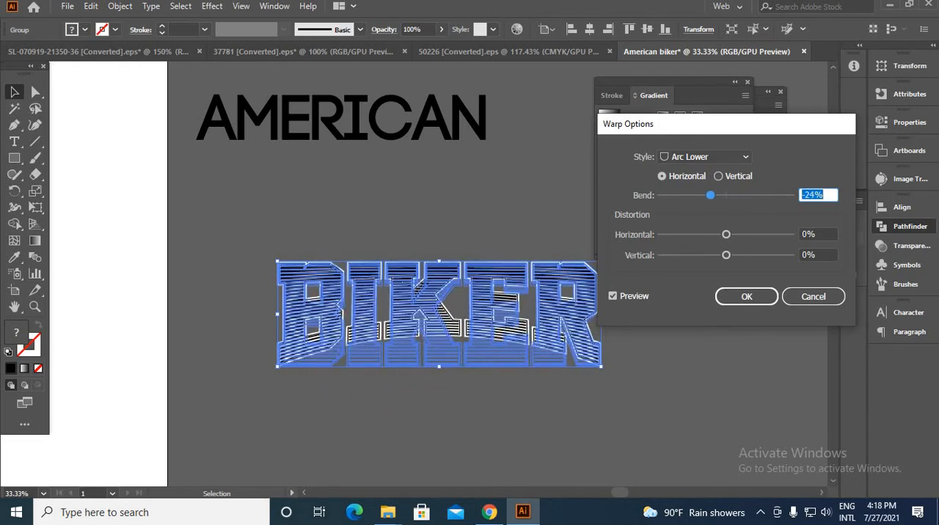
click(770, 301)
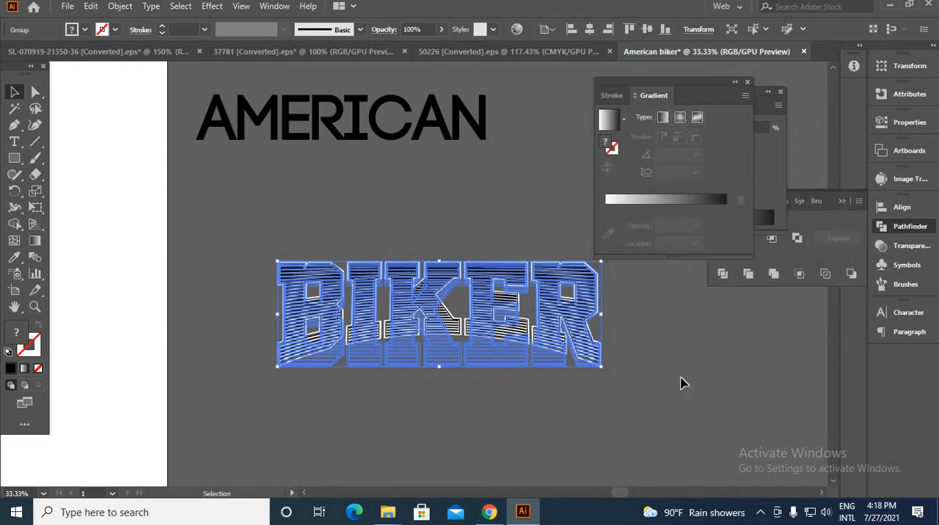
Expand the appearance of the warped BIKER group so the curve becomes real paths
click(680, 380)
click(547, 349)
right_click(480, 297)
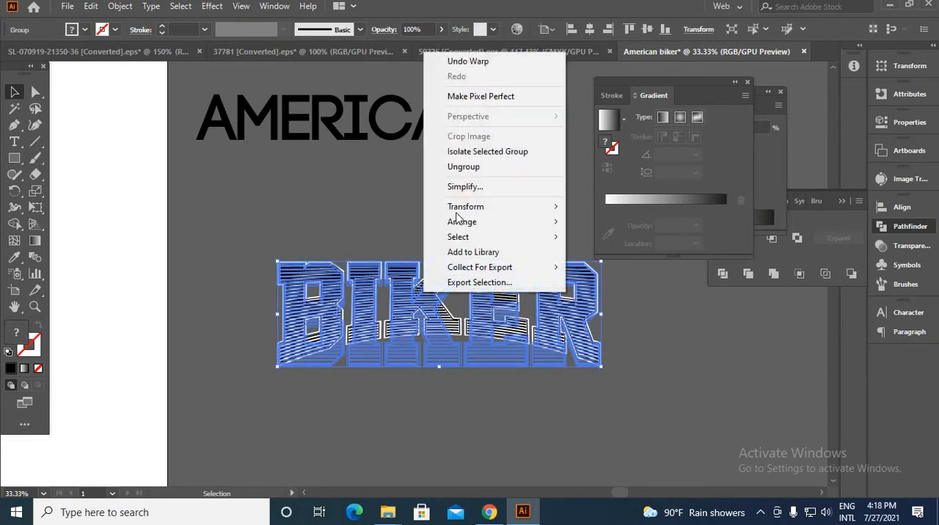
click(119, 7)
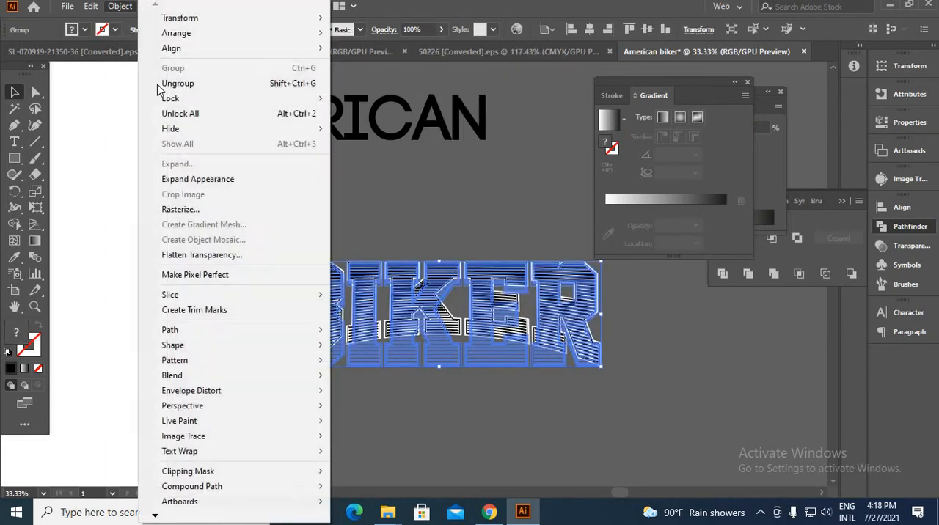
click(243, 183)
click(466, 410)
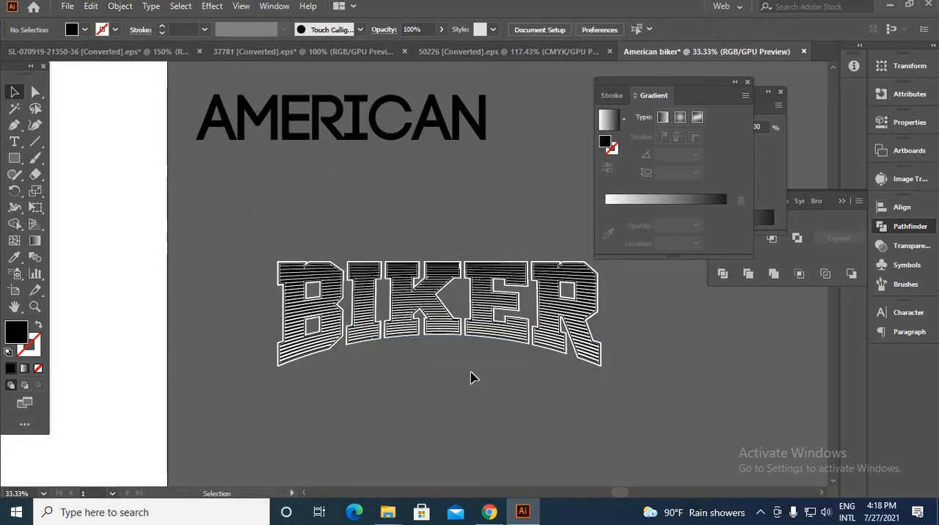
Move the warped BIKER group onto the white artboard, directly below the "live to ride" text
scroll(363, 302, up, 4)
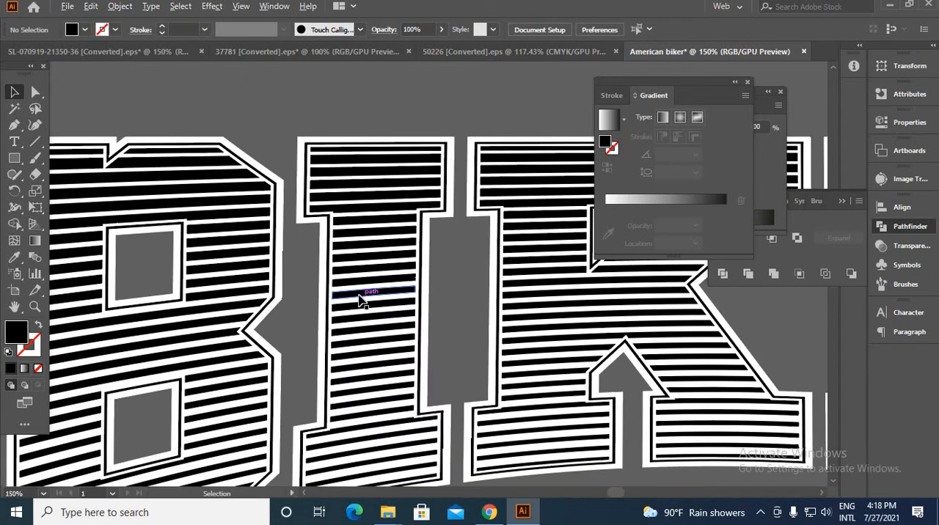
scroll(359, 301, down, 7)
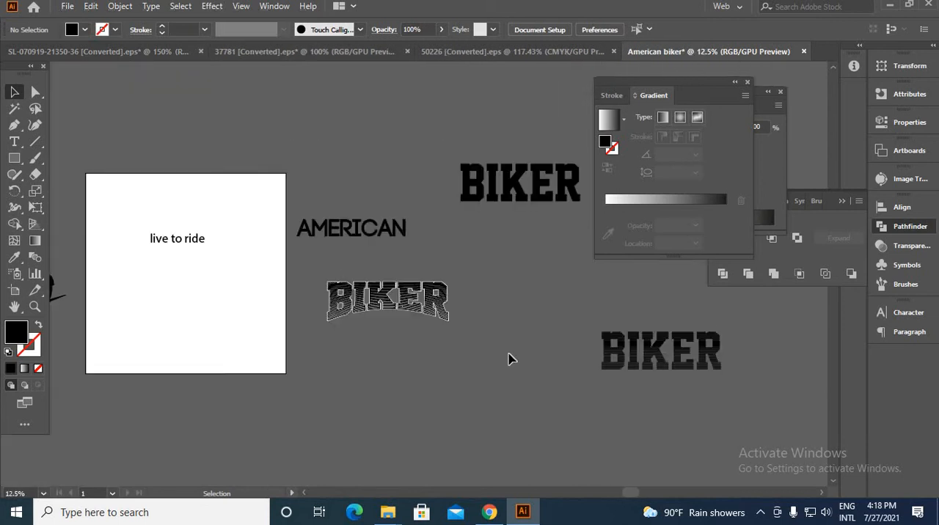
click(388, 314)
drag(400, 298, 197, 266)
click(206, 313)
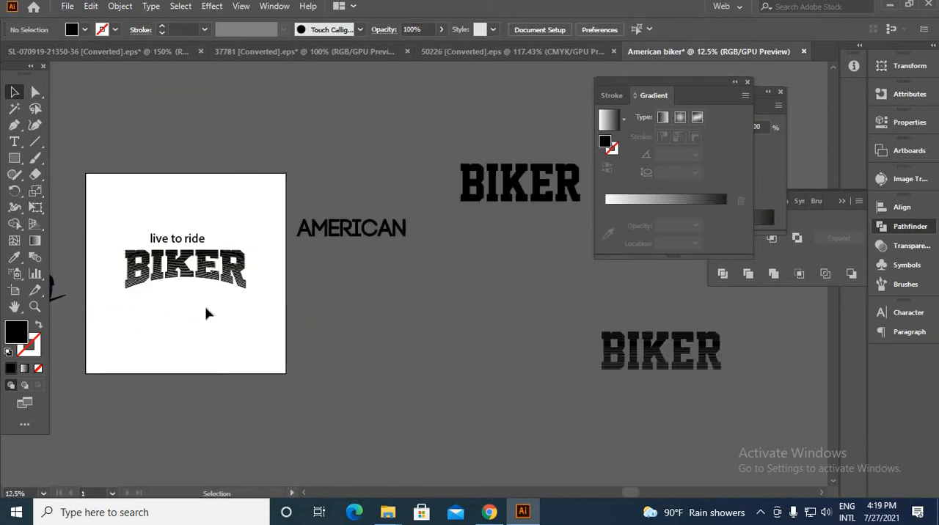
Fill the white backing shape behind the BIKER lettering with orange-red FF3600
scroll(176, 289, up, 7)
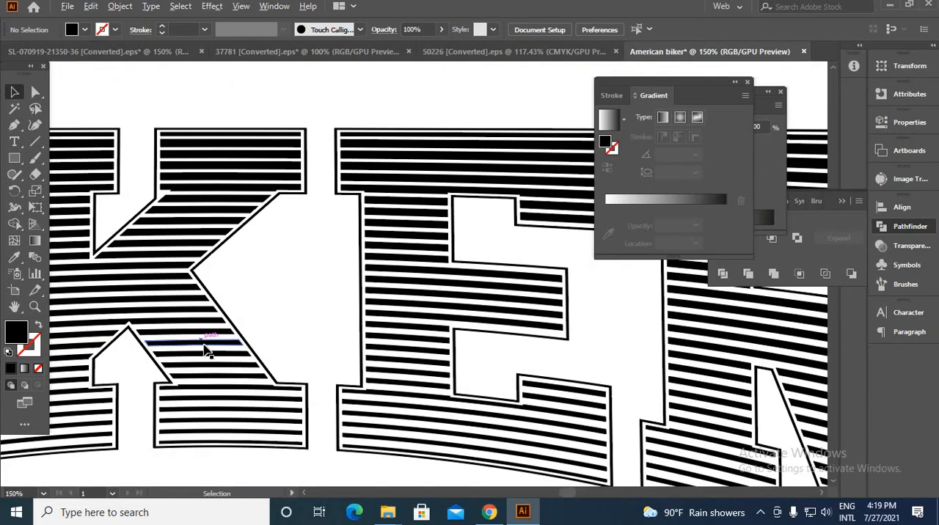
scroll(251, 358, down, 4)
scroll(326, 418, up, 4)
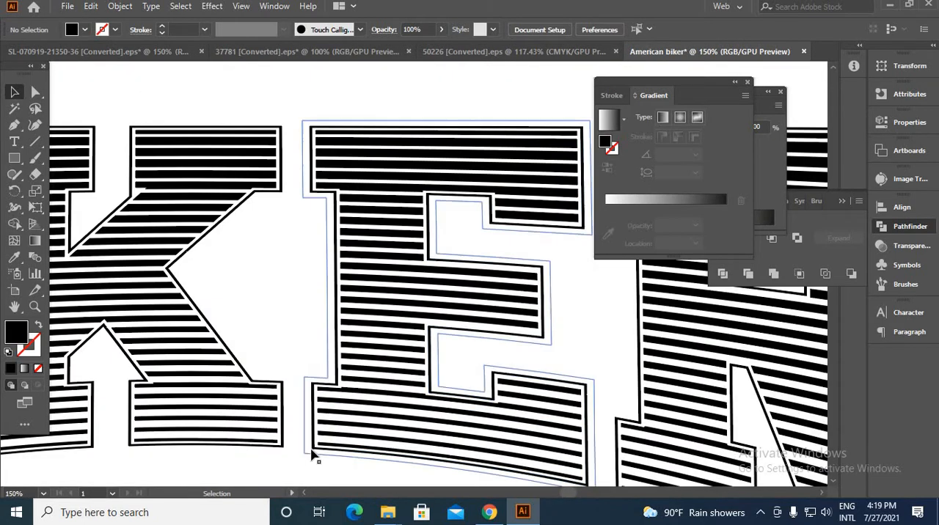
scroll(314, 452, up, 4)
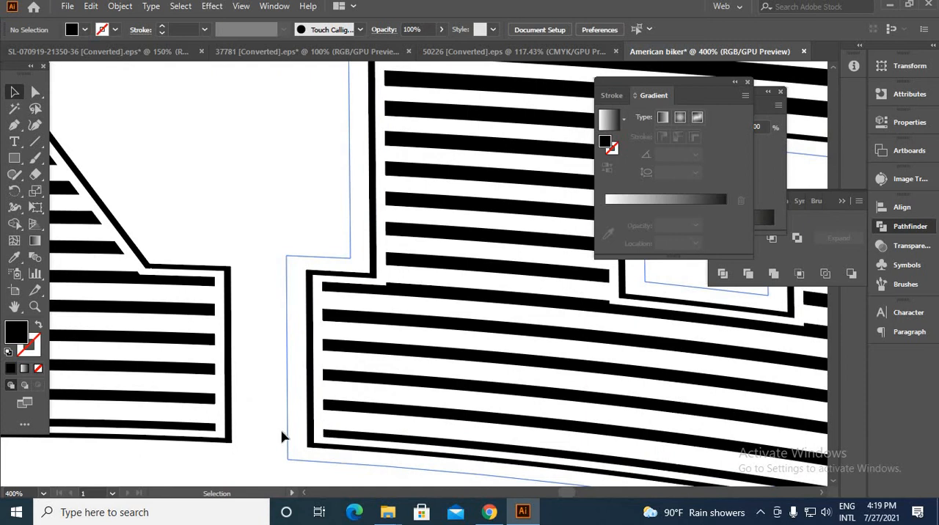
click(289, 434)
scroll(292, 433, down, 4)
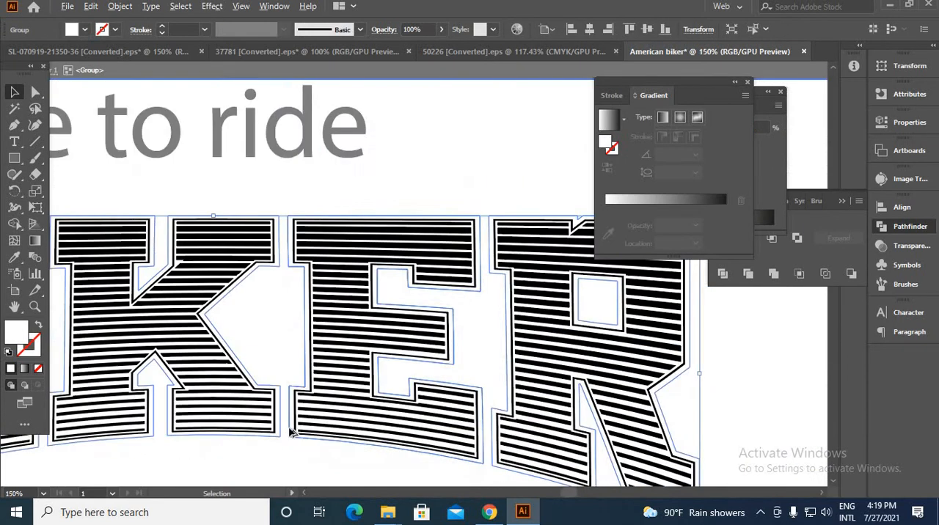
scroll(292, 433, down, 1)
double_click(18, 334)
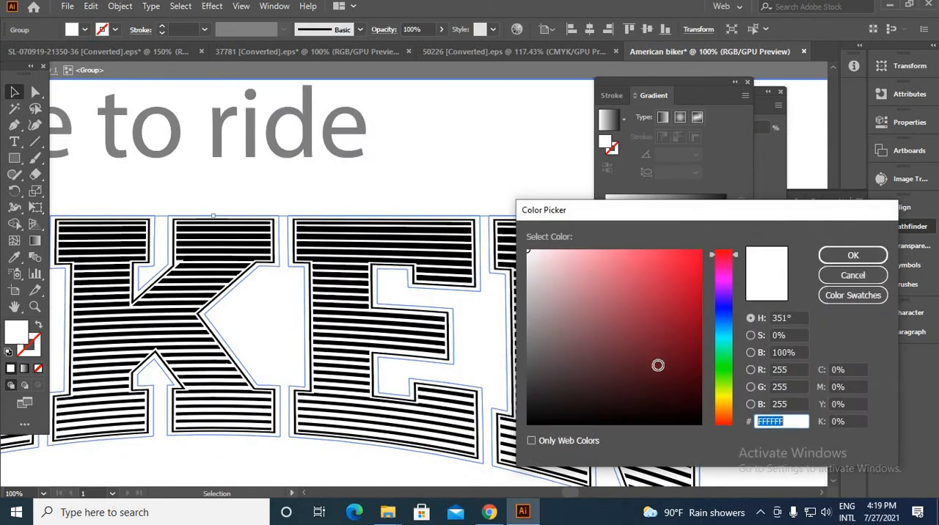
drag(721, 406, 728, 421)
click(695, 330)
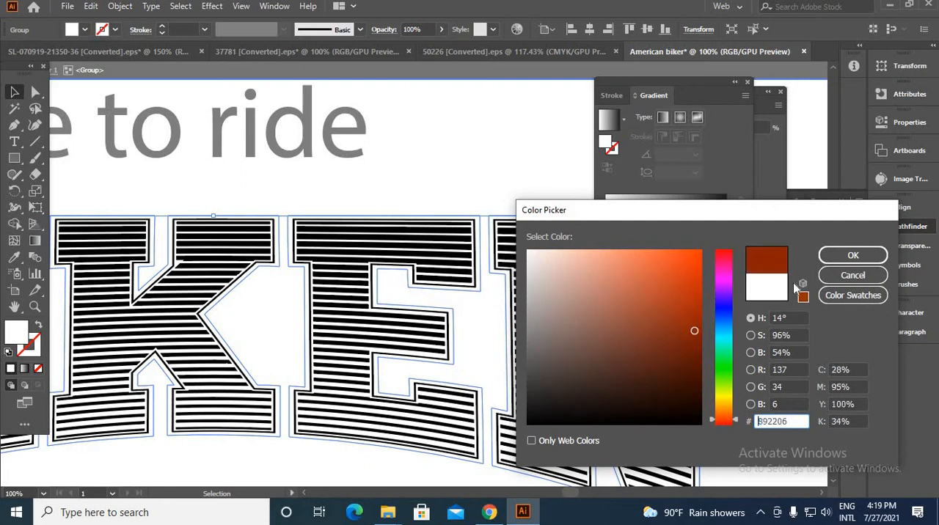
mouse_move(639, 272)
mouse_down()
mouse_move(658, 249)
mouse_move(711, 242)
mouse_up()
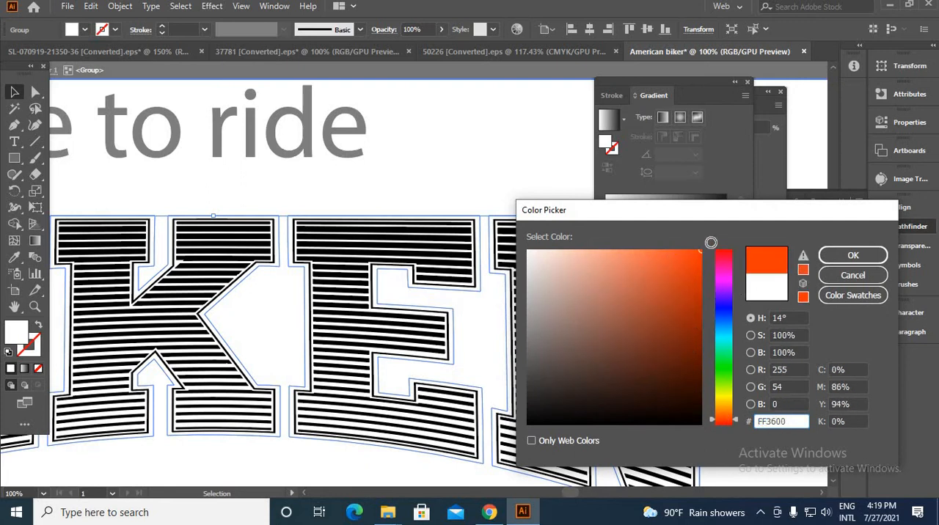
click(851, 255)
Move "live to ride" off the artboard and place AMERICAN centered directly above the BIKER lettering
scroll(377, 253, down, 5)
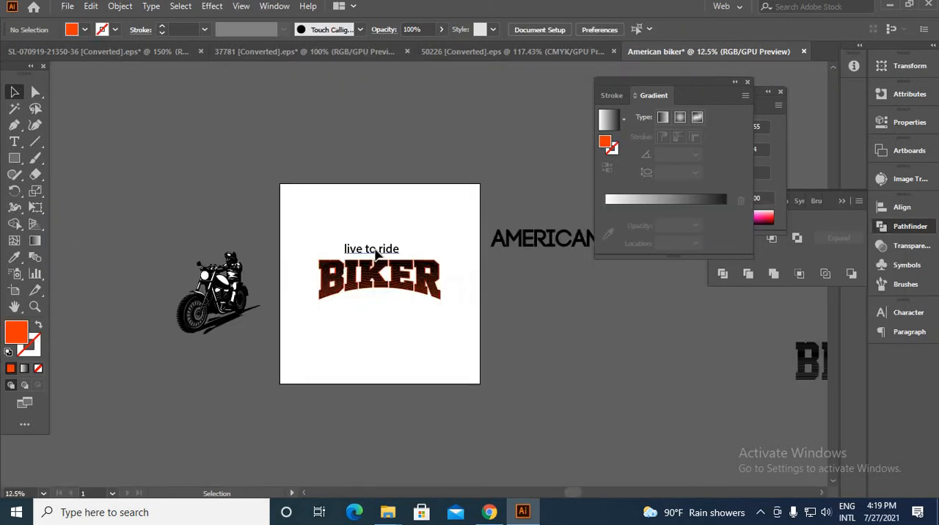
drag(376, 253, 554, 365)
drag(541, 245, 372, 249)
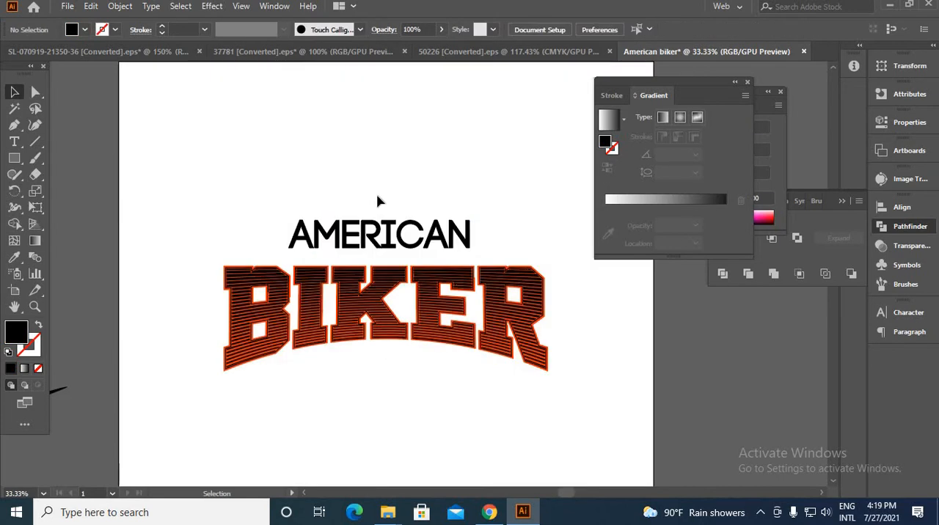
scroll(379, 197, down, 3)
scroll(355, 211, up, 1)
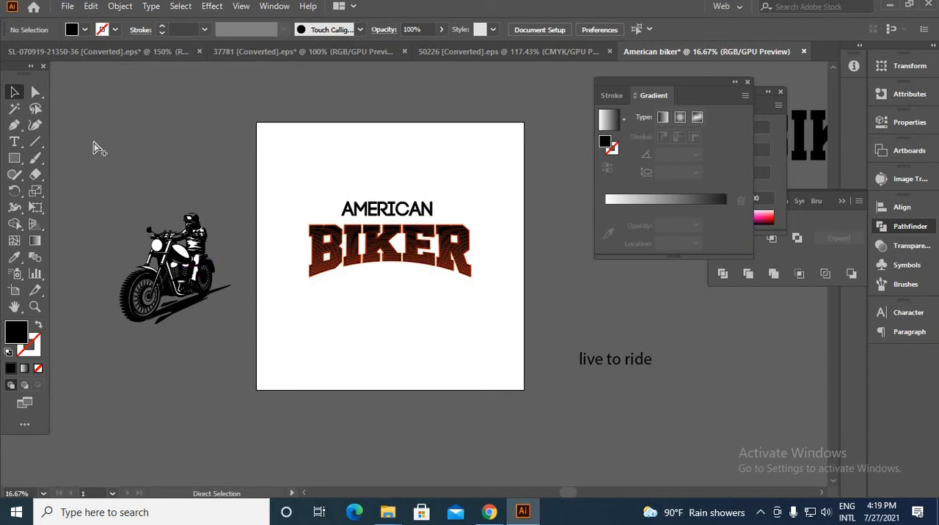
Move the motorcycle rider illustration onto the BIKER lettering and bring it to the front
key(ctrl+alt+2)
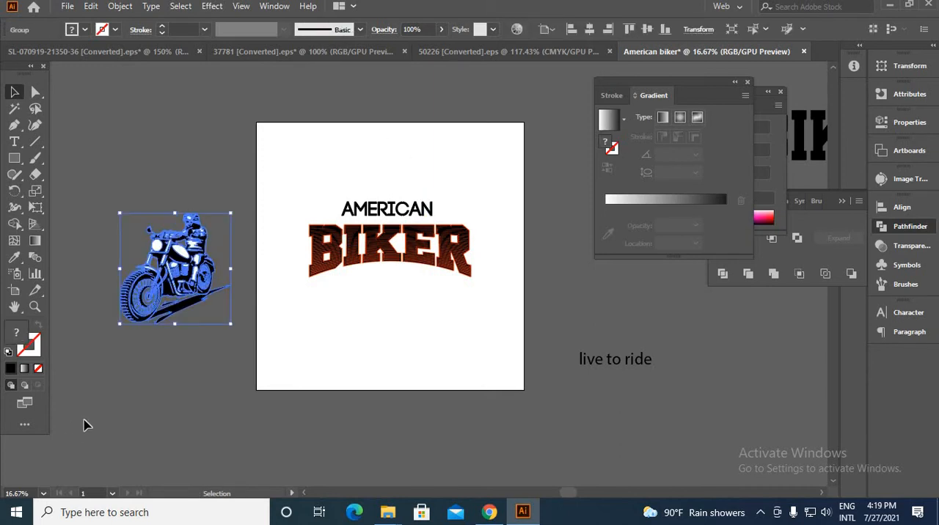
click(101, 410)
drag(185, 281, 369, 280)
right_click(367, 281)
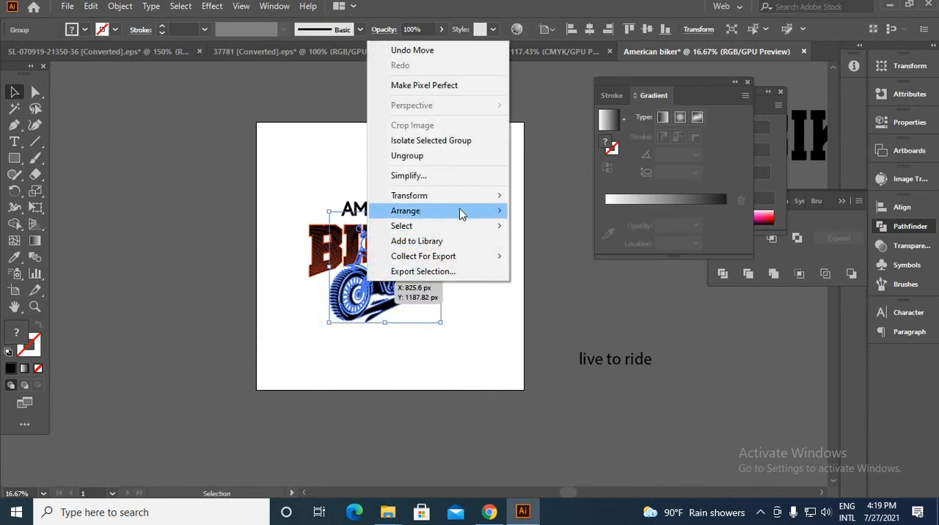
mouse_move(461, 213)
click(536, 210)
click(465, 325)
click(387, 287)
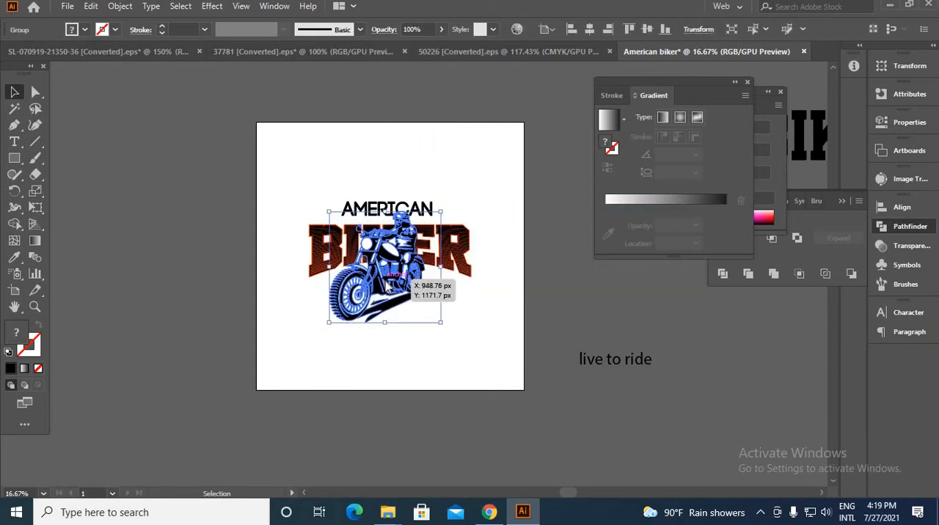
Reflect the motorcycle rider illustration across the vertical axis at 90°
right_click(388, 286)
mouse_move(518, 195)
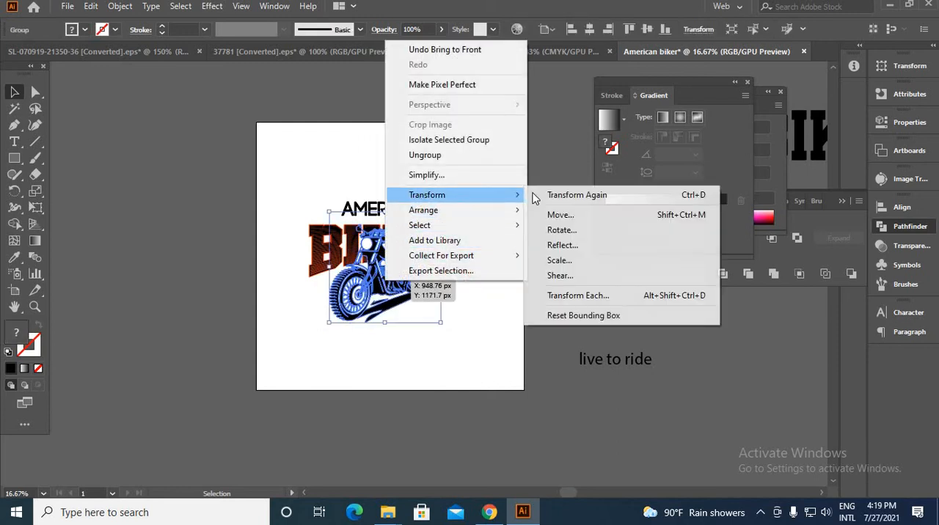
click(562, 245)
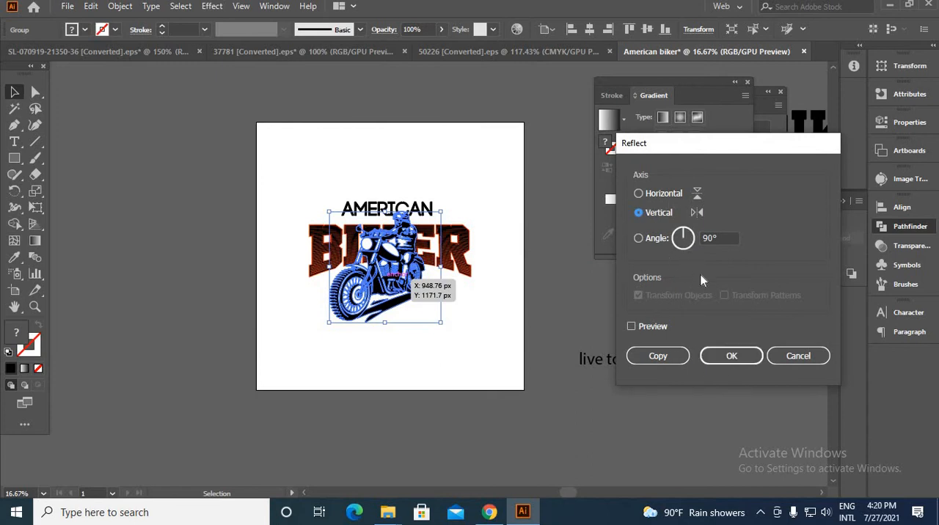
click(732, 355)
click(602, 342)
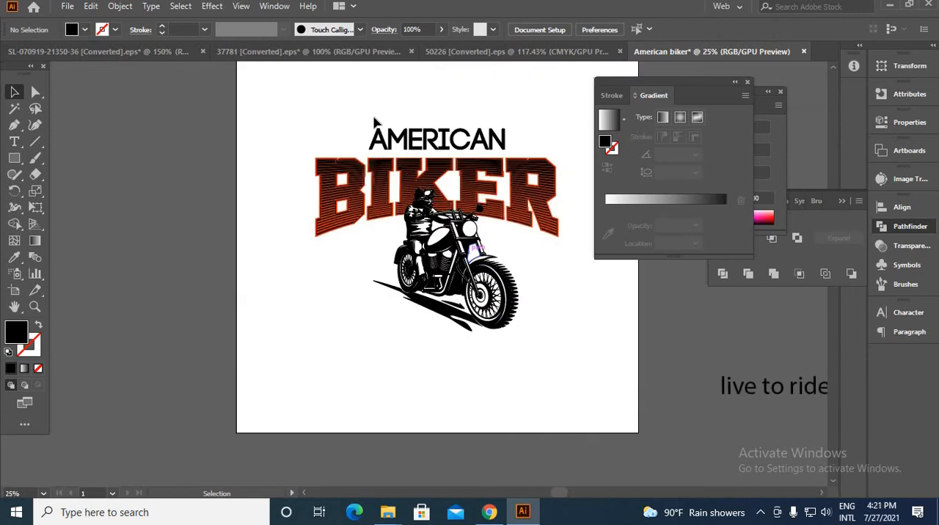
Scale down the AMERICAN, BIKER and rider artwork, with the rider placed lower over the center of the BIKER lettering
drag(335, 115, 562, 400)
drag(546, 326, 506, 358)
click(539, 304)
scroll(489, 377, up, 2)
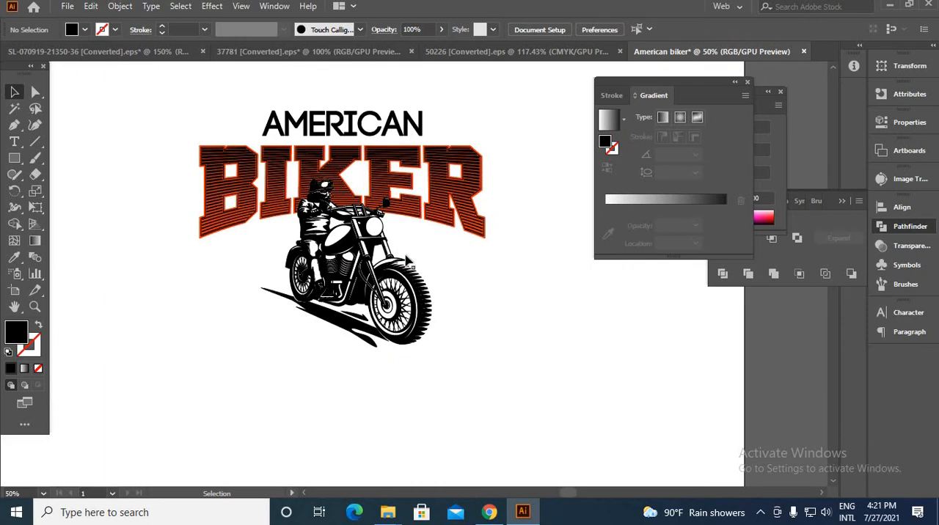
scroll(408, 260, down, 3)
scroll(392, 302, up, 1)
scroll(518, 342, down, 3)
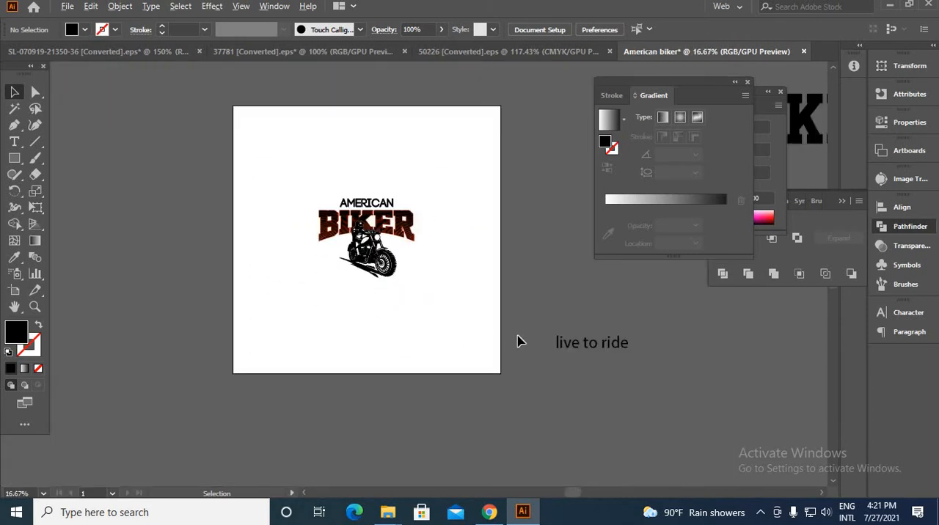
Move the "live to ride" text back onto the artboard, directly below the motorcycle
drag(567, 349, 371, 292)
scroll(370, 291, up, 1)
scroll(373, 290, up, 2)
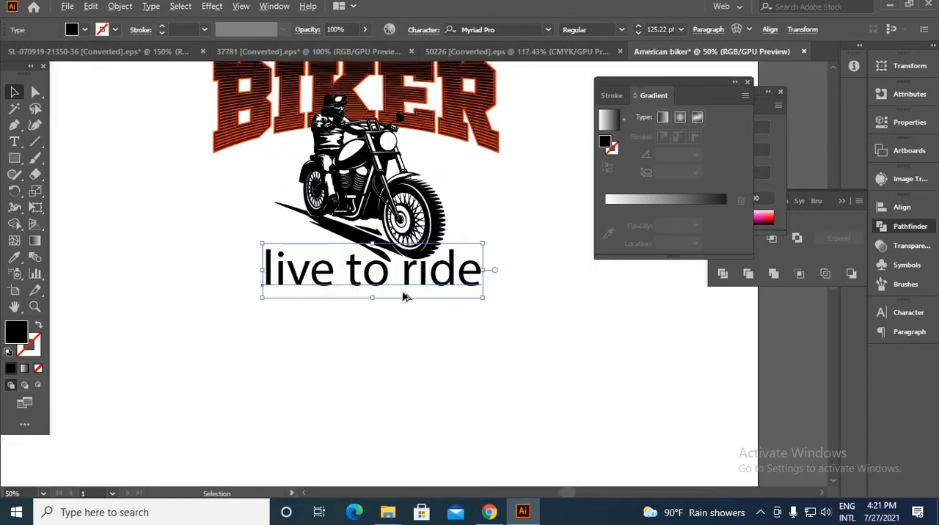
scroll(403, 297, down, 3)
Change the "live to ride" text to Title Case
key(t)
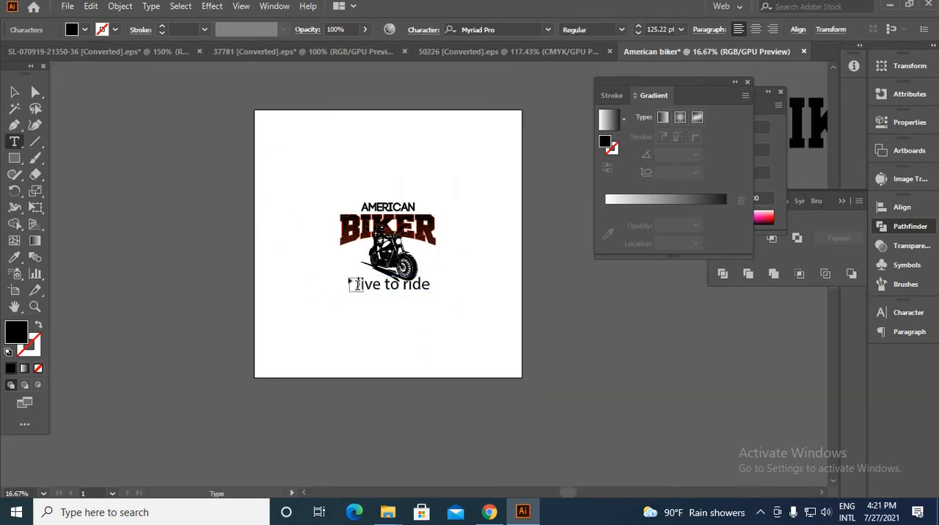
key(Escape)
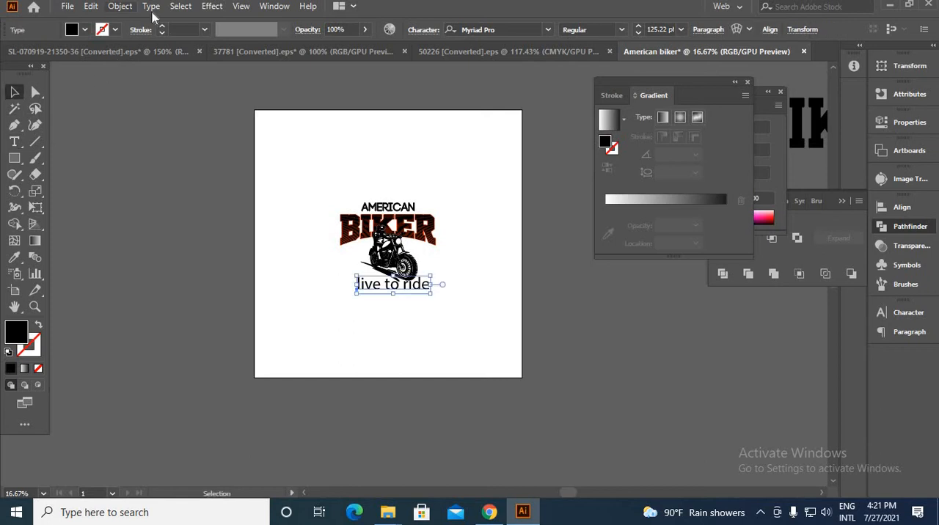
click(151, 7)
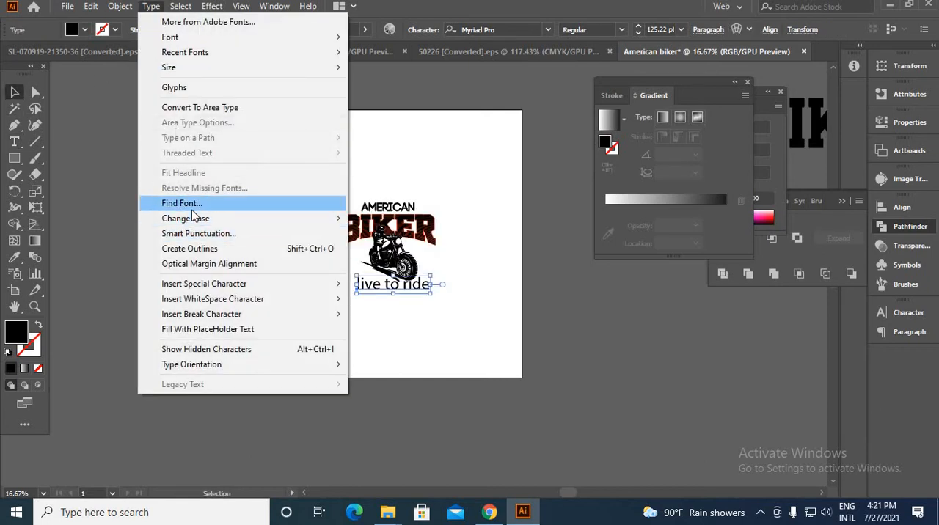
mouse_move(193, 217)
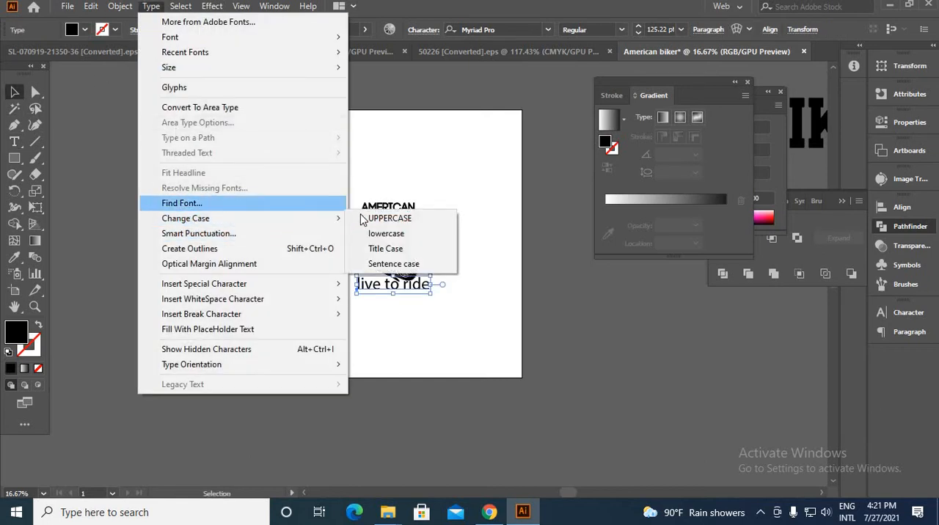
click(386, 253)
Move the "Live To Ride" text lower, run the divideTextFrame script on it, and separate "Live To" from "Ride"
key(ctrl+equal)
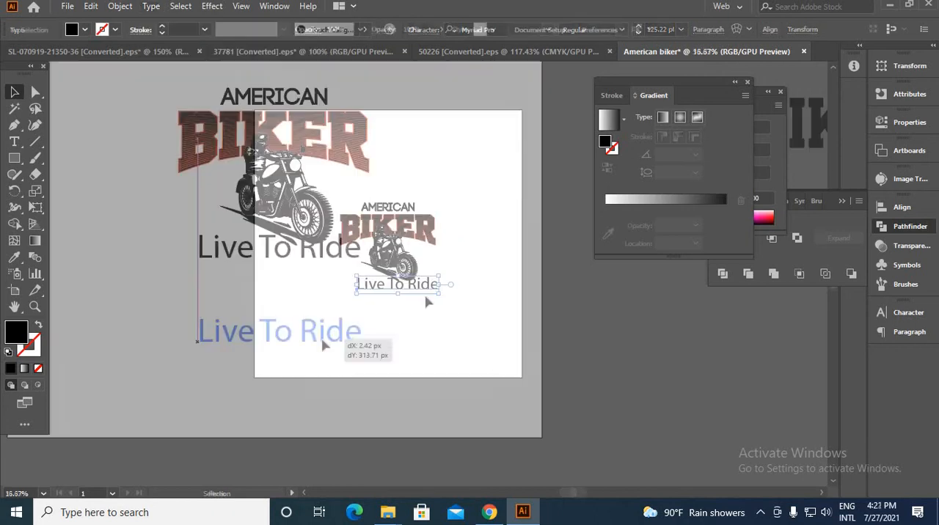
key(alt+f)
mouse_move(93, 299)
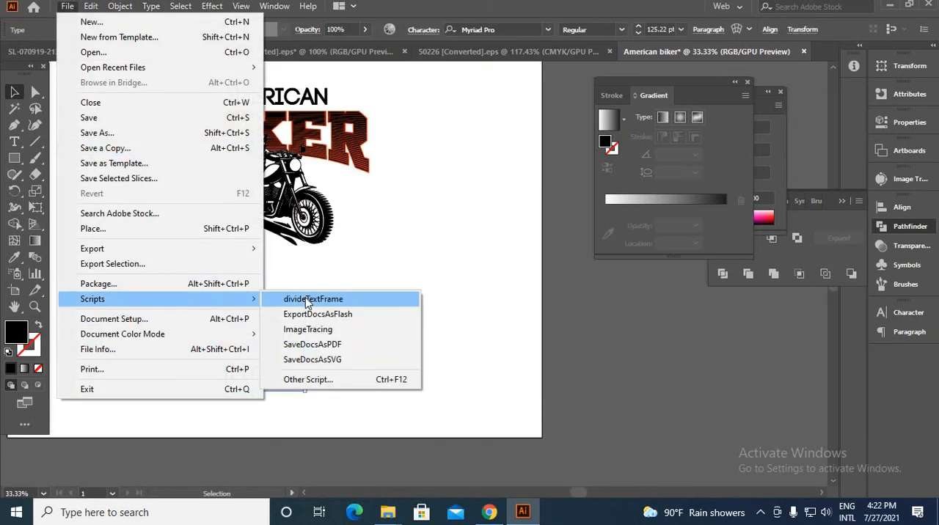
click(306, 301)
drag(229, 336, 145, 260)
drag(243, 376, 411, 367)
Set the font of the word "Ride" to Anydore
click(547, 30)
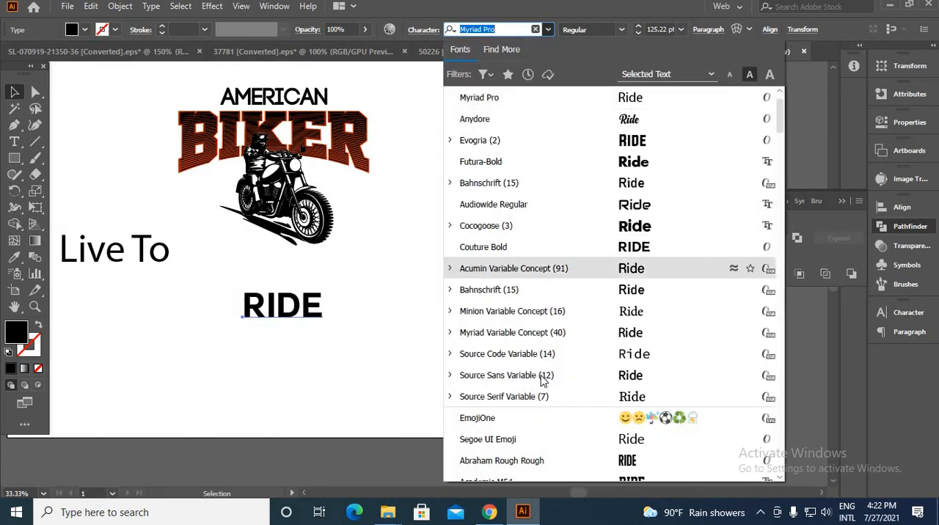
click(580, 122)
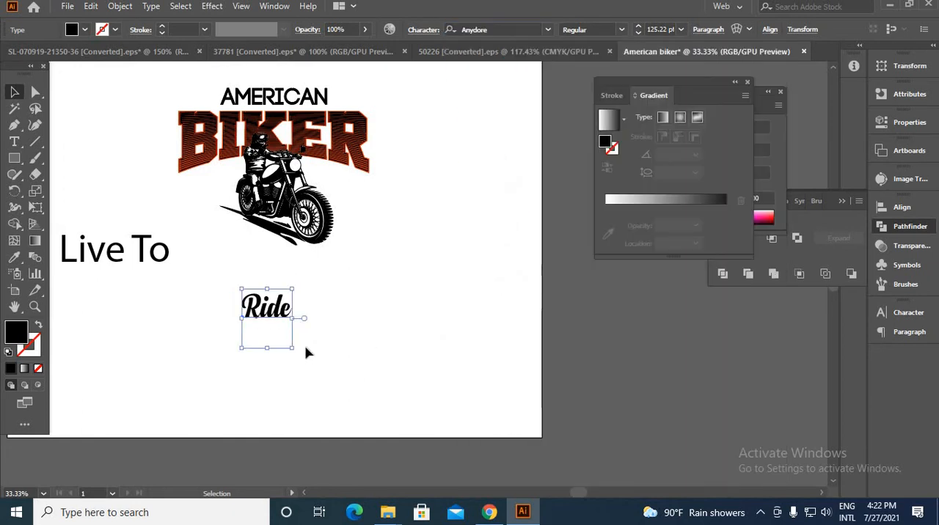
click(308, 338)
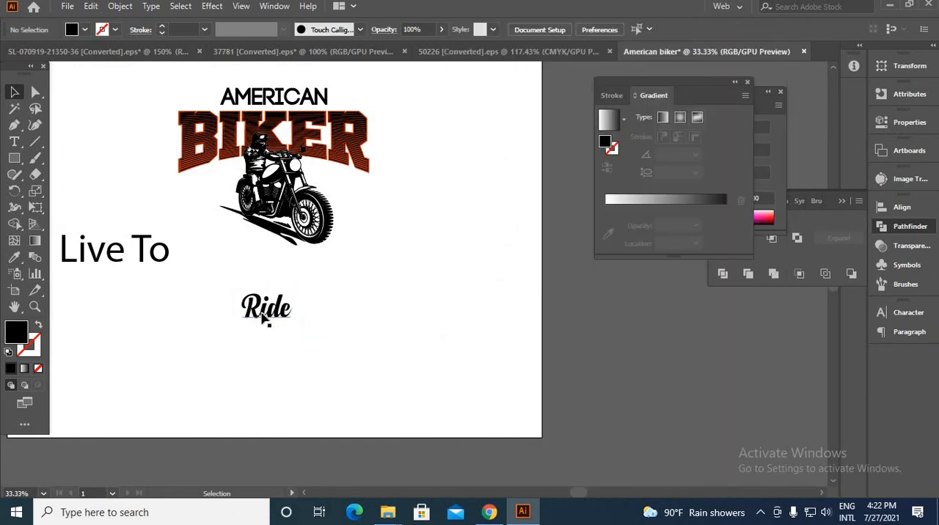
Replace the final "e" of "Ride" with the alternate glyph whose swash loops up over the letter, using the Touch Type tool
click(279, 307)
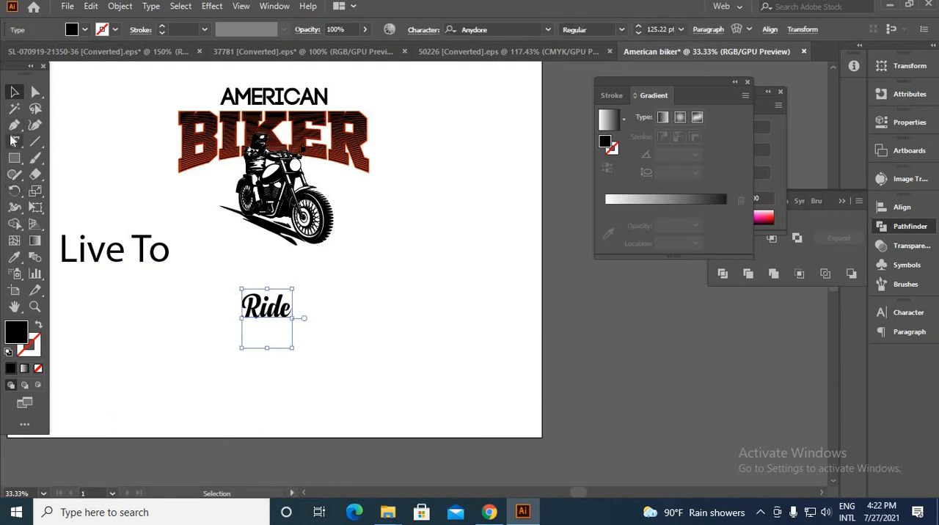
drag(13, 141, 67, 243)
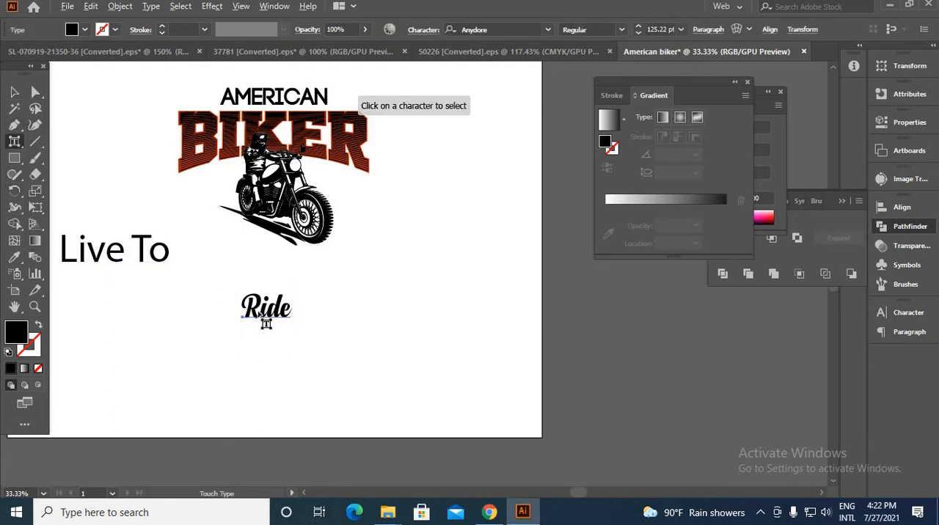
scroll(266, 324, up, 4)
click(397, 339)
scroll(451, 382, down, 2)
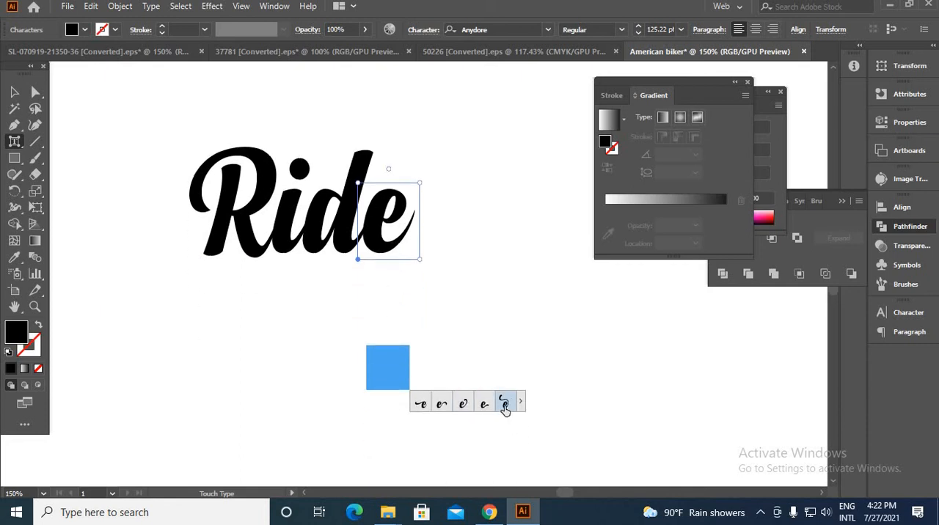
click(504, 405)
click(16, 93)
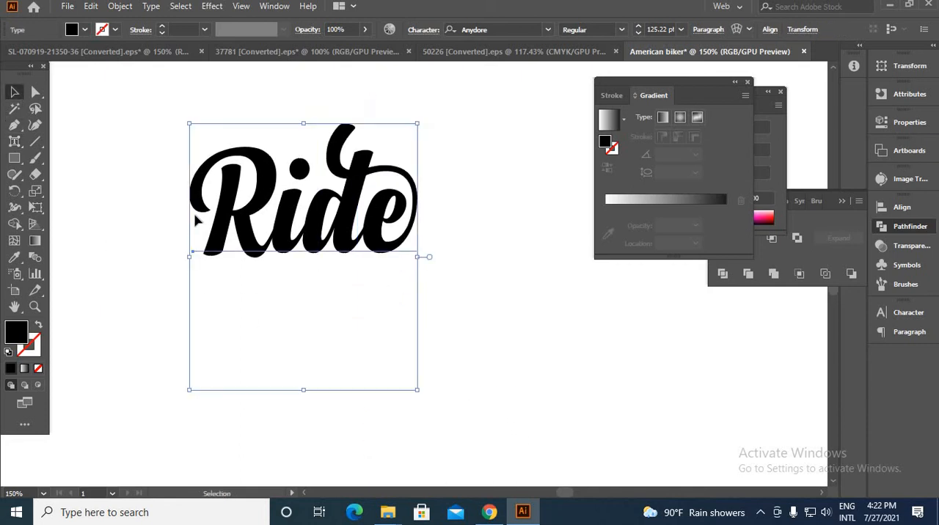
Enlarge the words "Ride" and "Live To", placing "Live To" below the motorcycle and "Ride" beside it
scroll(352, 363, down, 4)
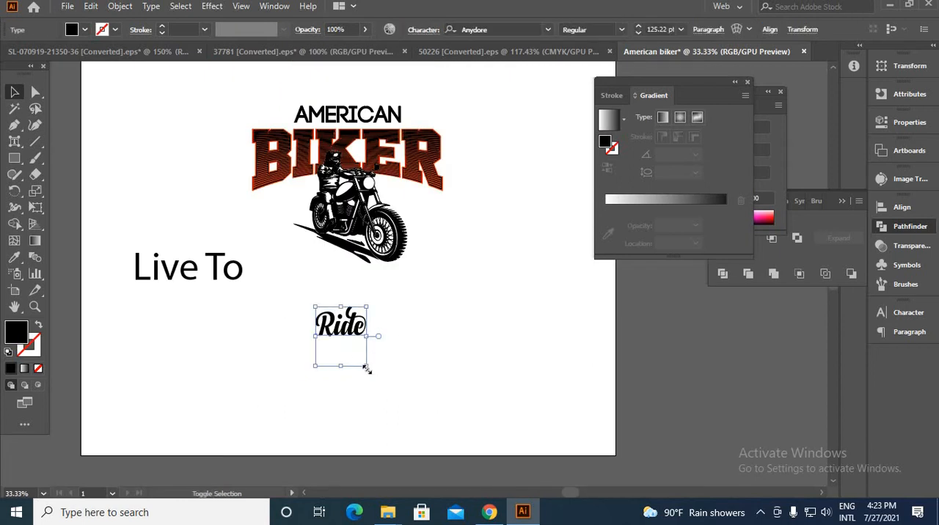
drag(366, 369, 424, 433)
drag(280, 294, 393, 371)
click(466, 287)
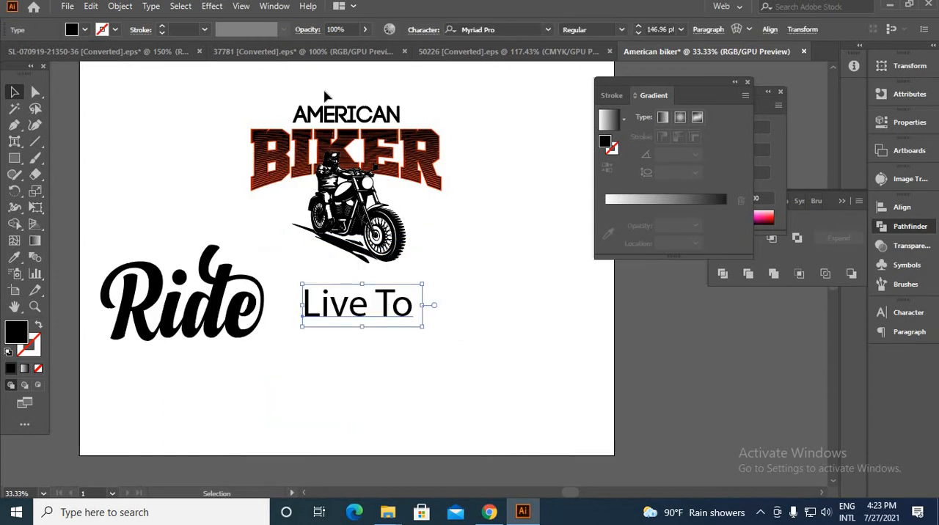
Change the "Live To" text to uppercase and set its font to Evogria Italic
click(151, 6)
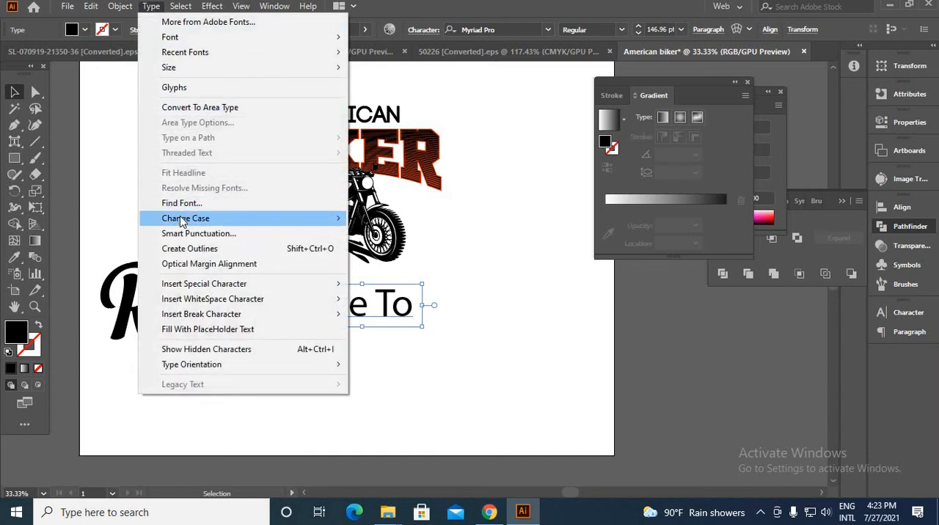
mouse_move(183, 218)
click(378, 218)
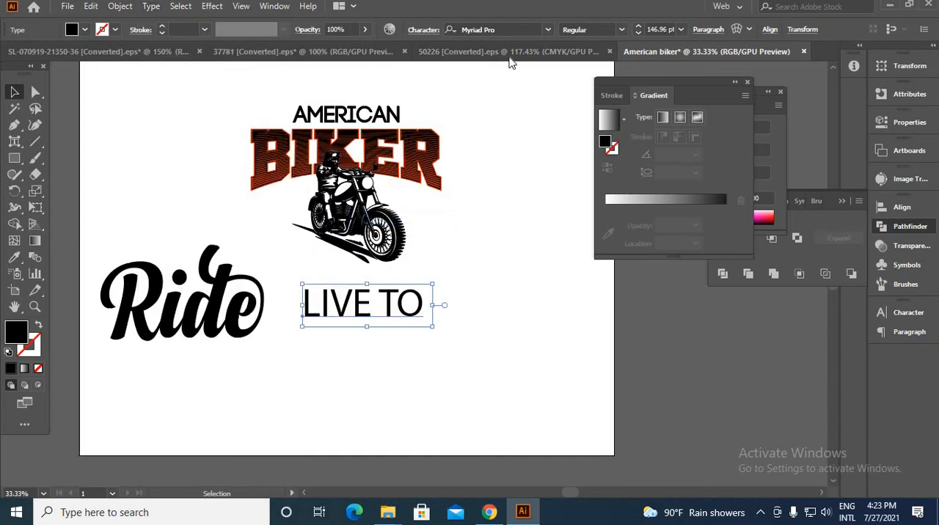
click(548, 30)
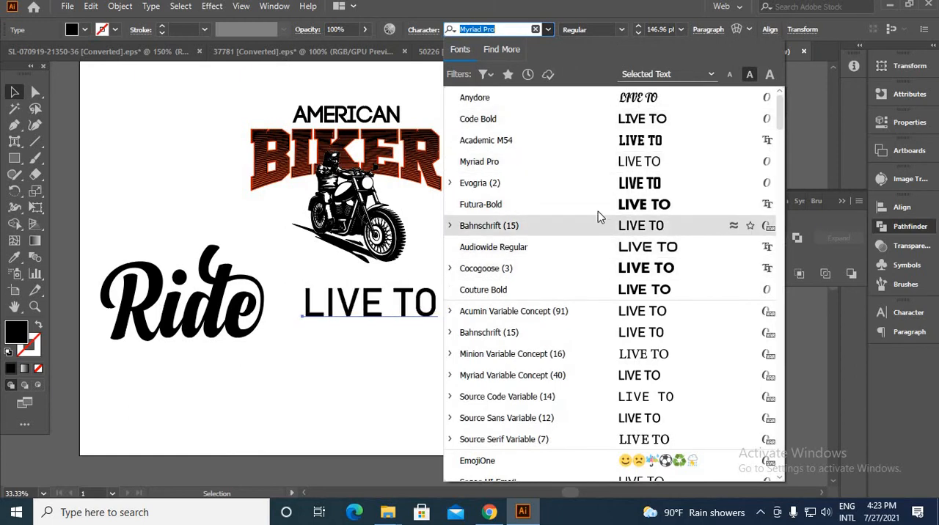
click(608, 289)
click(443, 311)
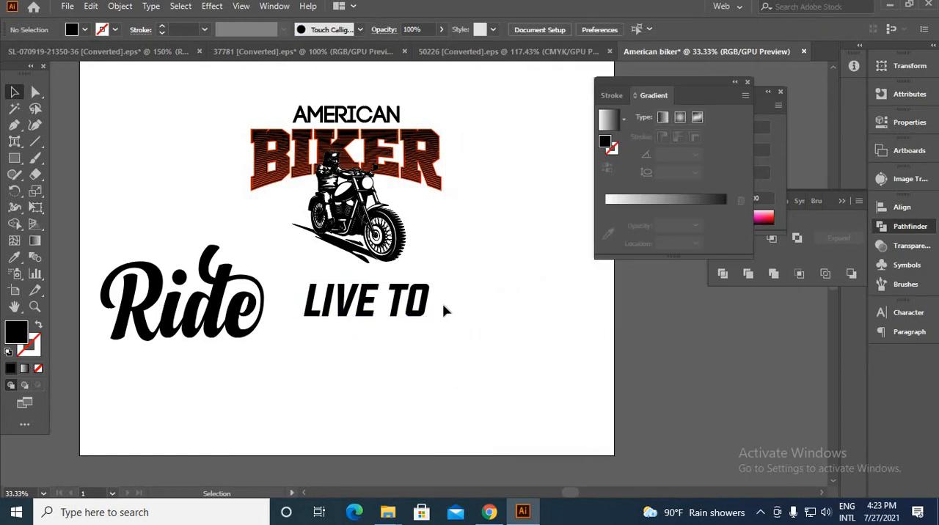
Move "LIVE TO" to the left of BIKER, place "Ride" beneath BIKER, and convert "Ride" to outlines
drag(415, 308, 203, 163)
drag(239, 321, 413, 296)
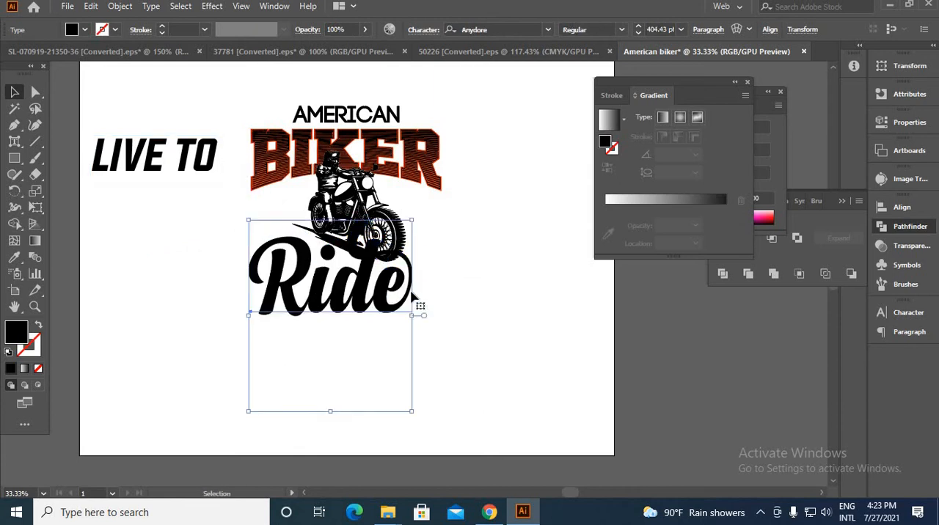
right_click(445, 251)
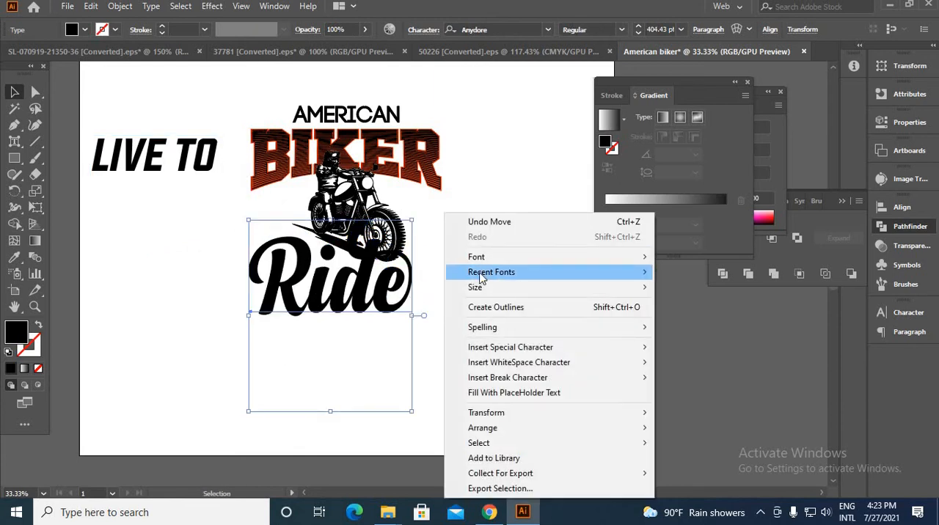
click(485, 307)
Scale the outlined "Ride" up to BIKER's width and move the motorcycle rider to the right, clear of the lettering
click(436, 305)
click(407, 292)
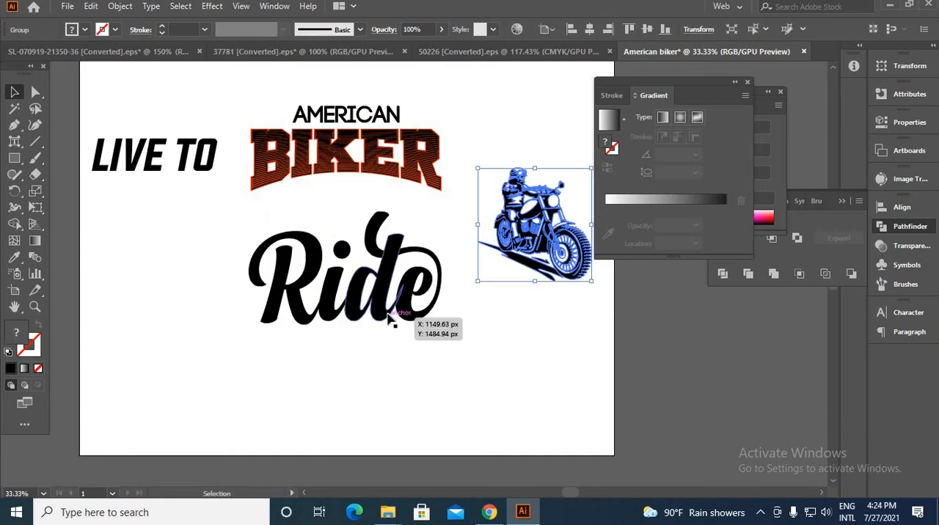
click(440, 314)
drag(560, 258, 560, 151)
Create an offset path around the "Ride" lettering with a 10 px offset and Round joins
click(342, 312)
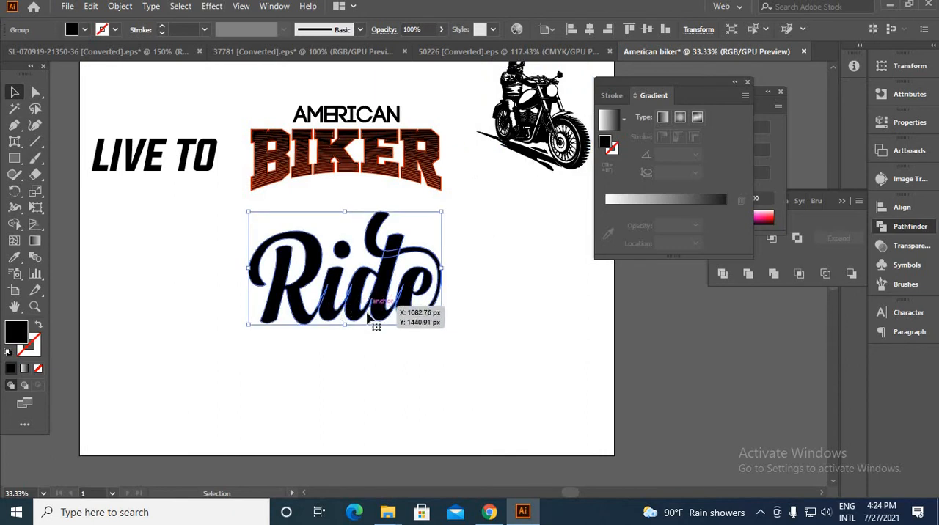
click(429, 330)
click(397, 317)
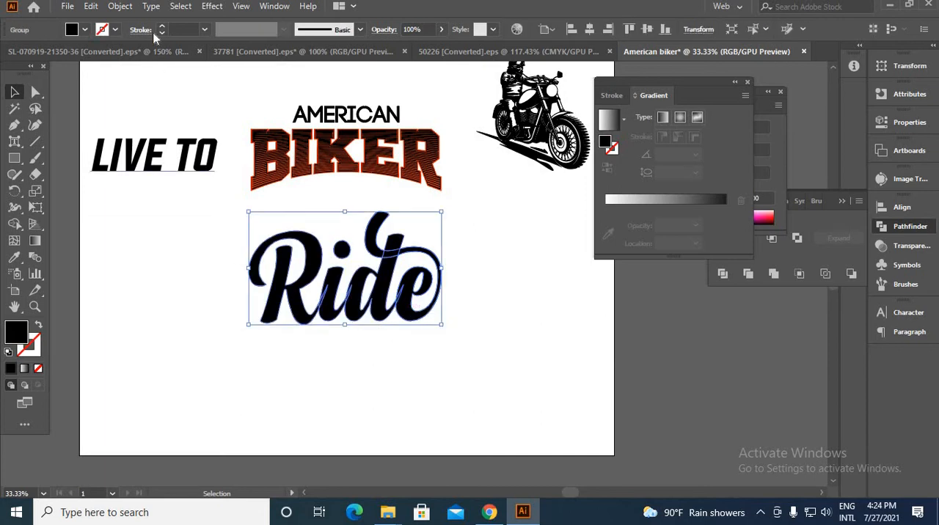
click(119, 6)
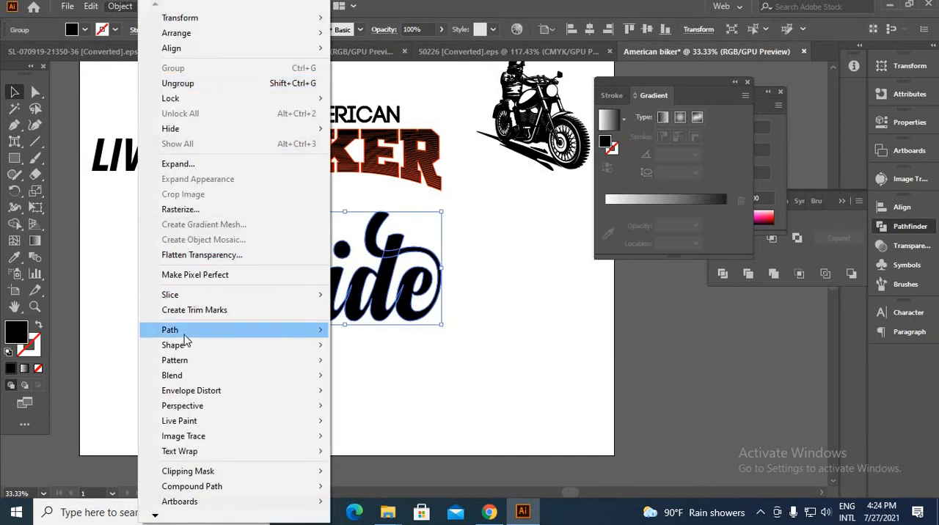
mouse_move(184, 331)
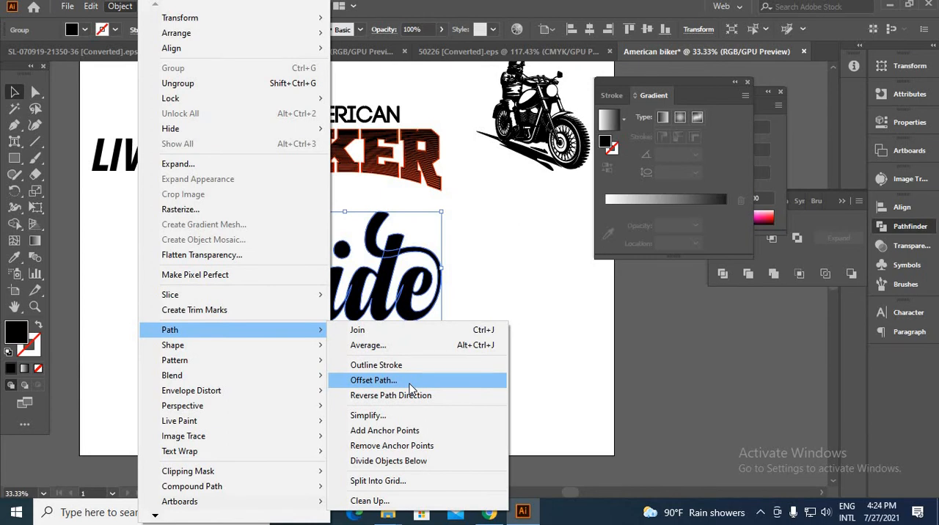
click(410, 383)
click(630, 385)
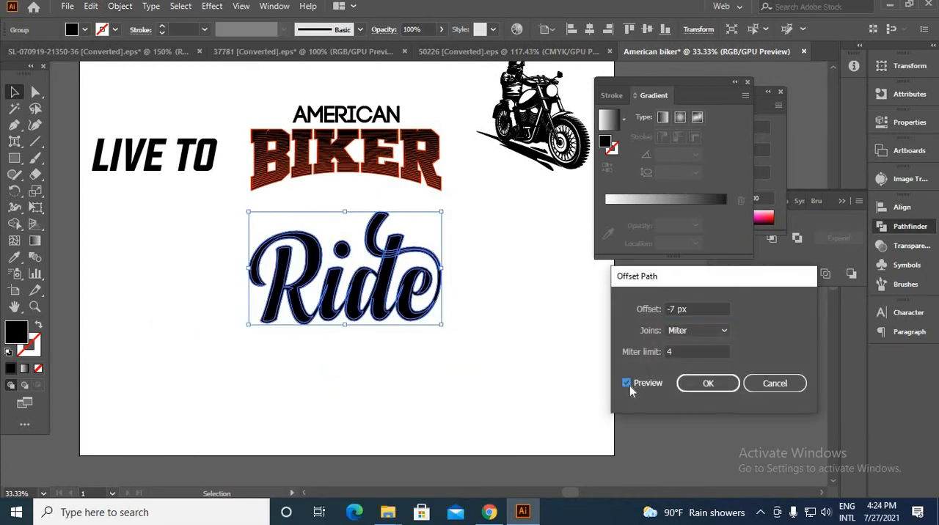
drag(675, 309, 658, 314)
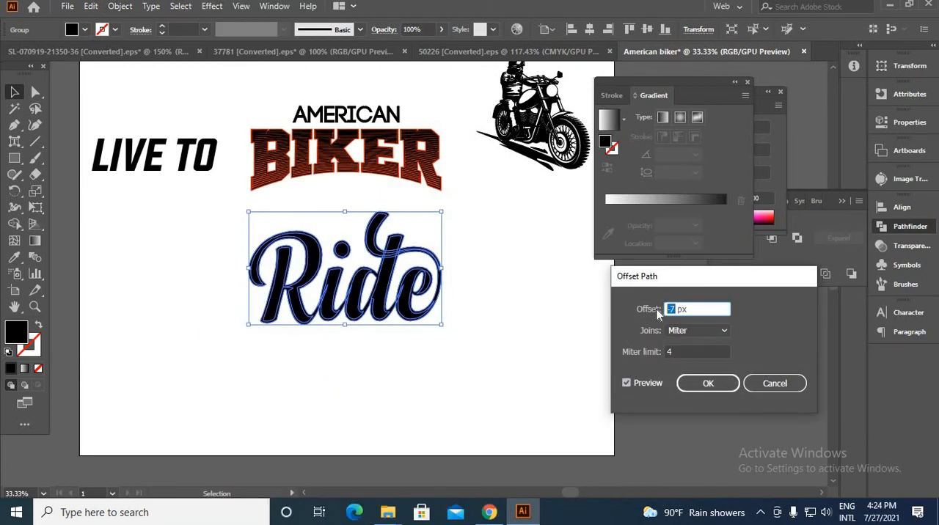
key(Up)
key(Up)
key(Up)
key(Up)
key(Up)
key(Up)
key(Up)
key(Up)
key(Up)
key(Up)
key(Up)
key(Up)
key(Up)
key(Up)
key(Up)
key(Up)
key(Up)
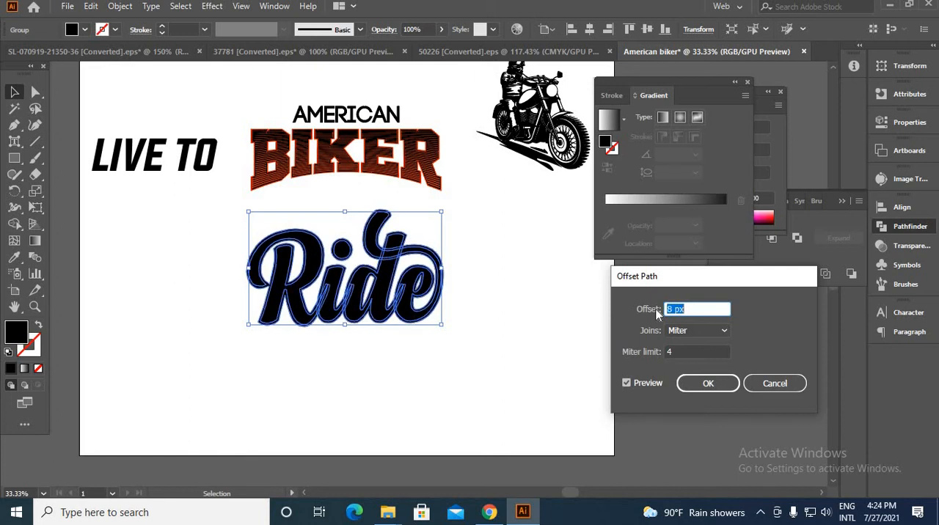
click(694, 332)
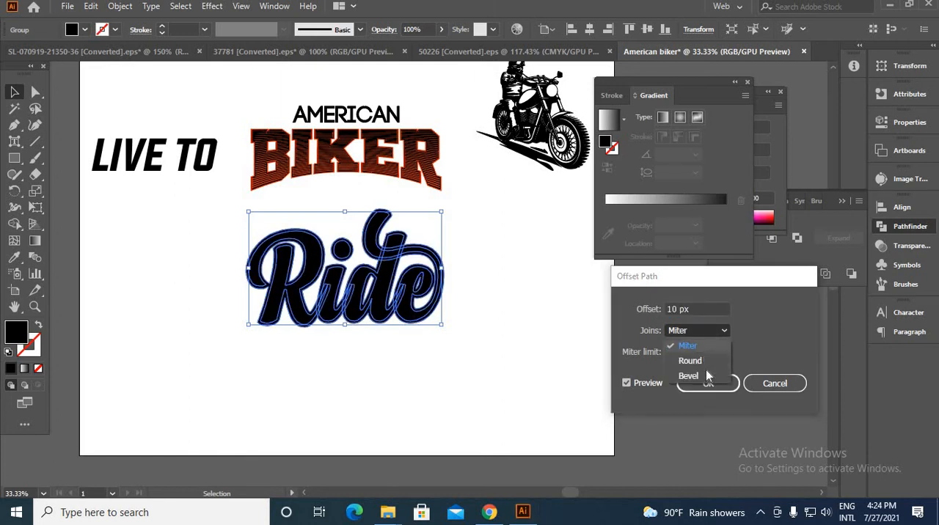
click(704, 361)
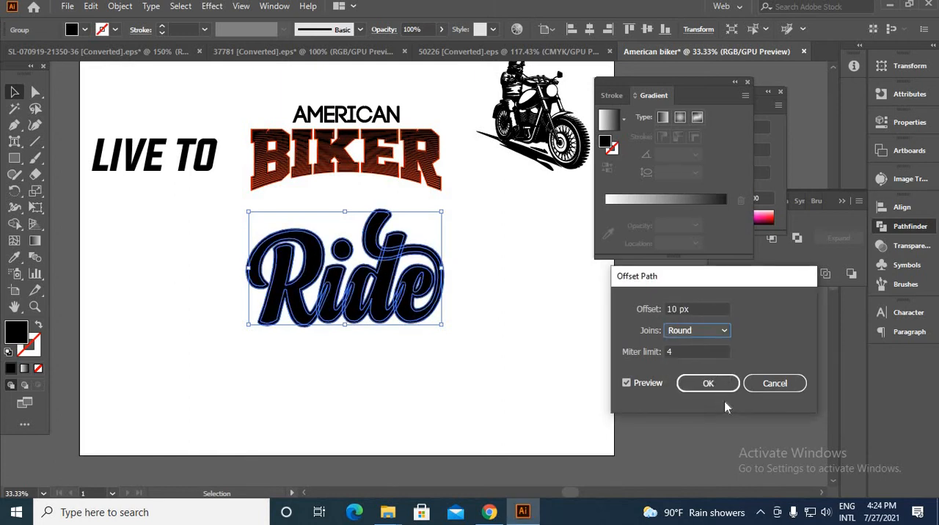
click(716, 384)
Send the offset shape behind "Ride" and fill it with the orange sampled from the BIKER backing
right_click(524, 298)
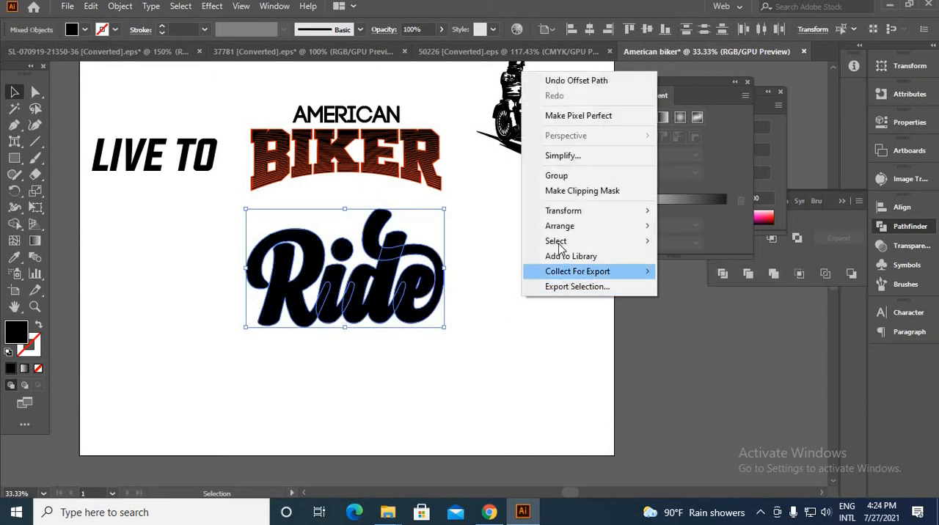
mouse_move(635, 227)
click(695, 279)
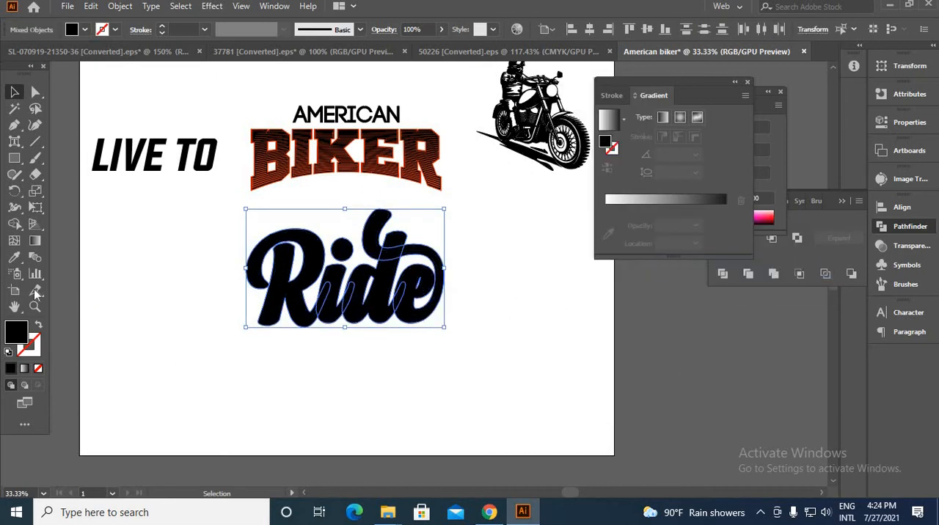
click(14, 258)
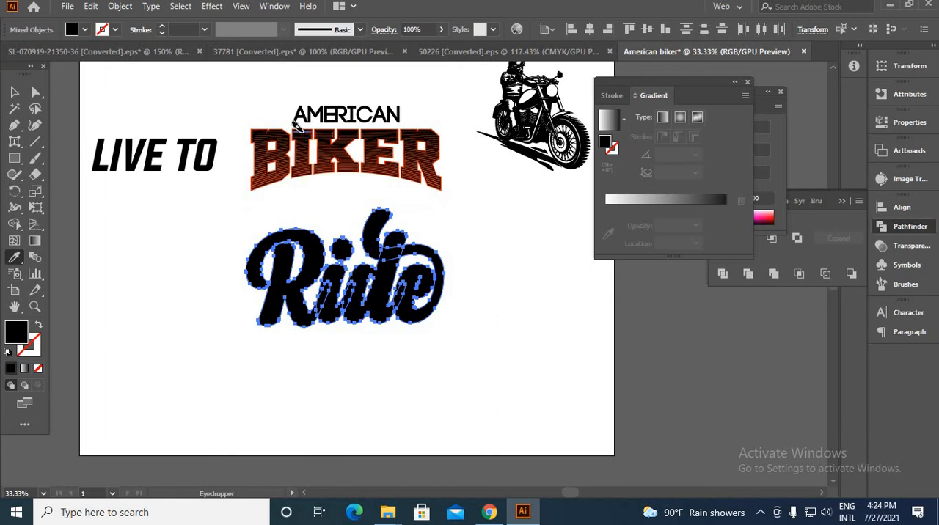
scroll(297, 126, up, 7)
scroll(254, 336, up, 2)
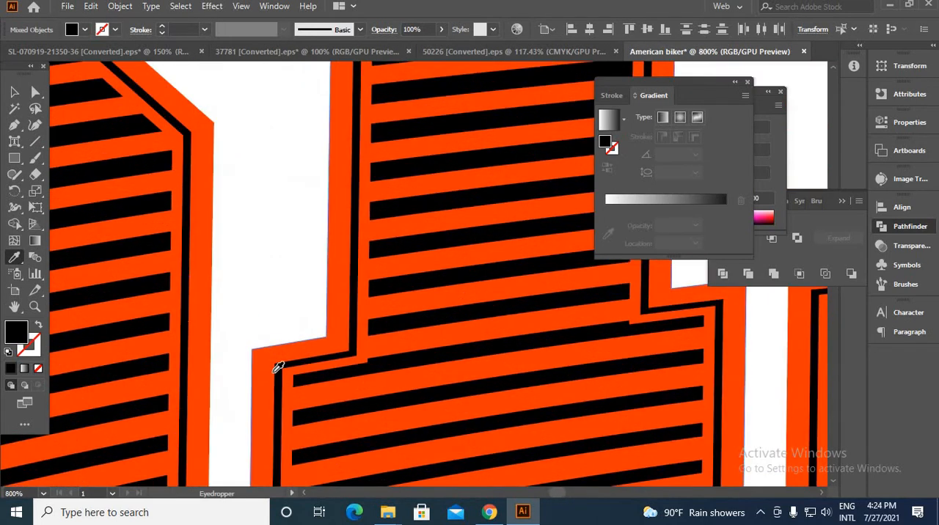
click(270, 350)
scroll(270, 351, down, 9)
Ungroup the "Ride" artwork and group its black letters on their own
key(v)
right_click(289, 320)
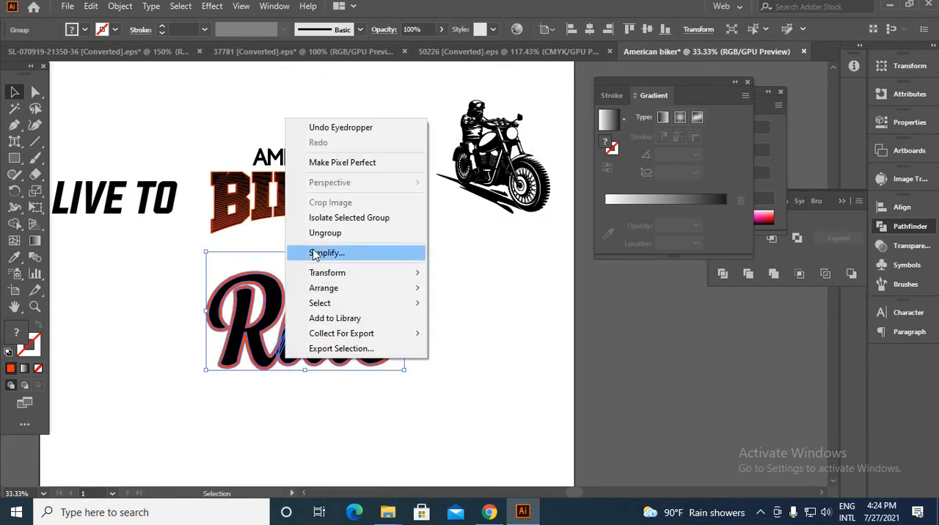
click(334, 233)
click(279, 415)
scroll(237, 371, up, 4)
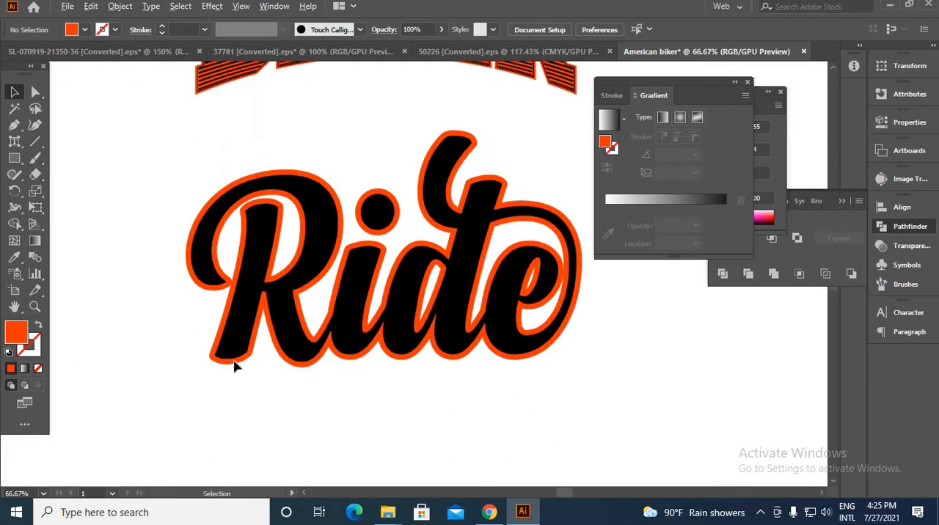
click(244, 314)
scroll(241, 311, down, 2)
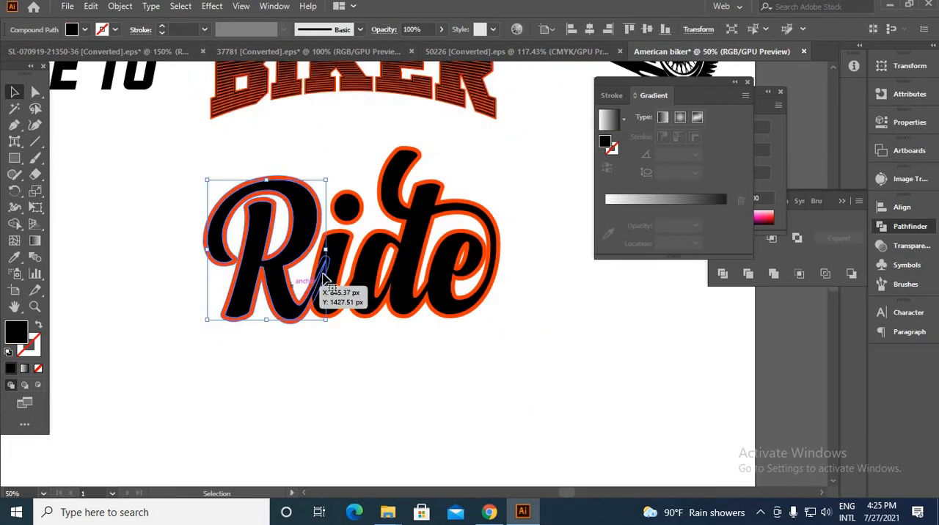
shift+click(345, 252)
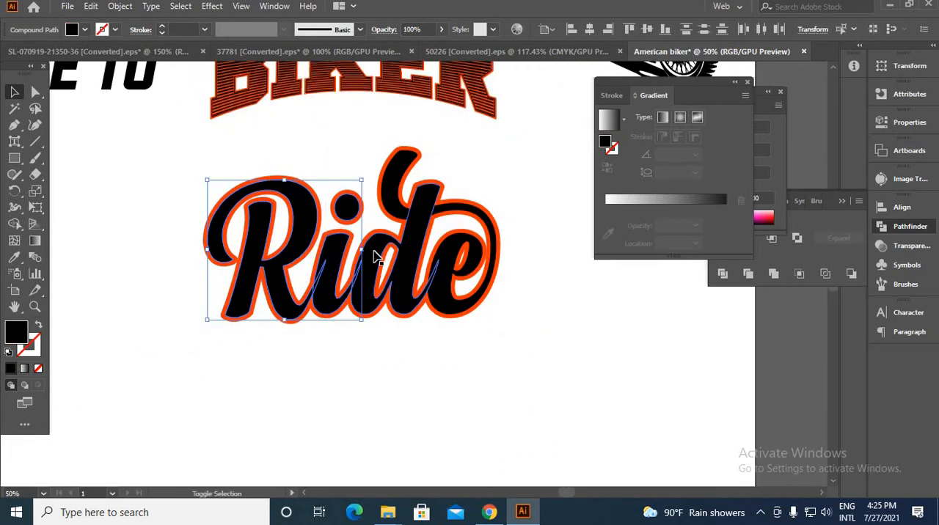
shift+click(434, 252)
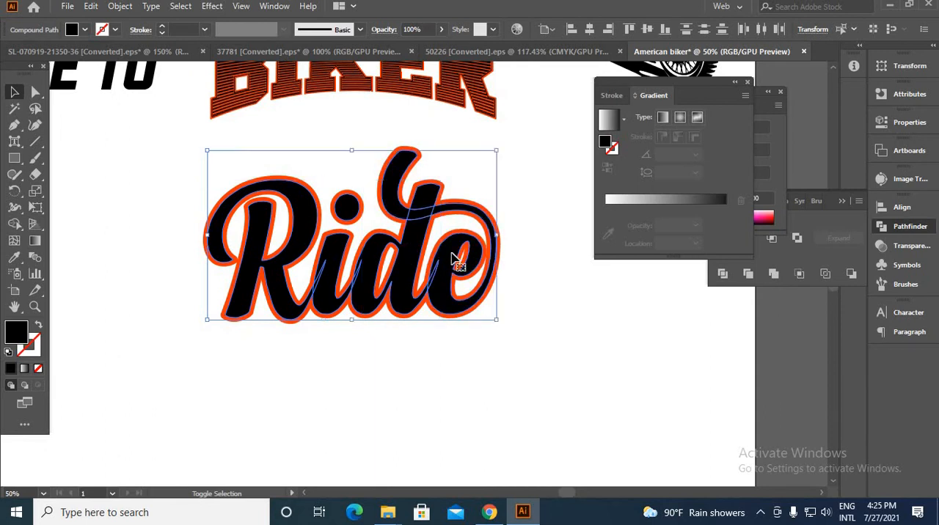
key(ctrl+g)
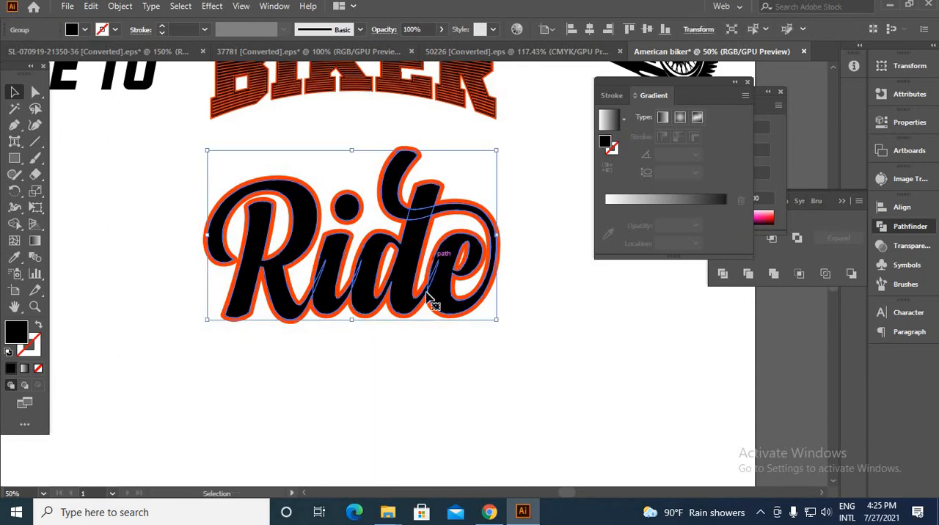
key(a)
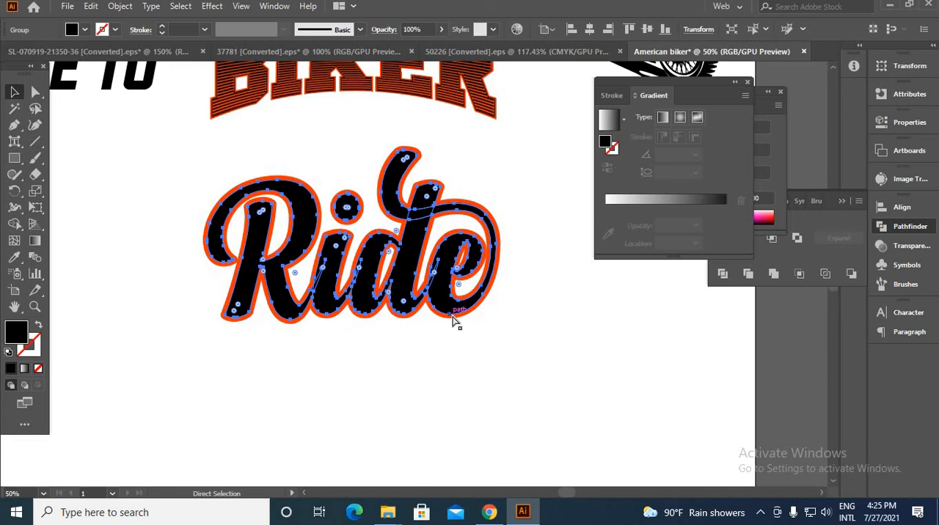
key(Delete)
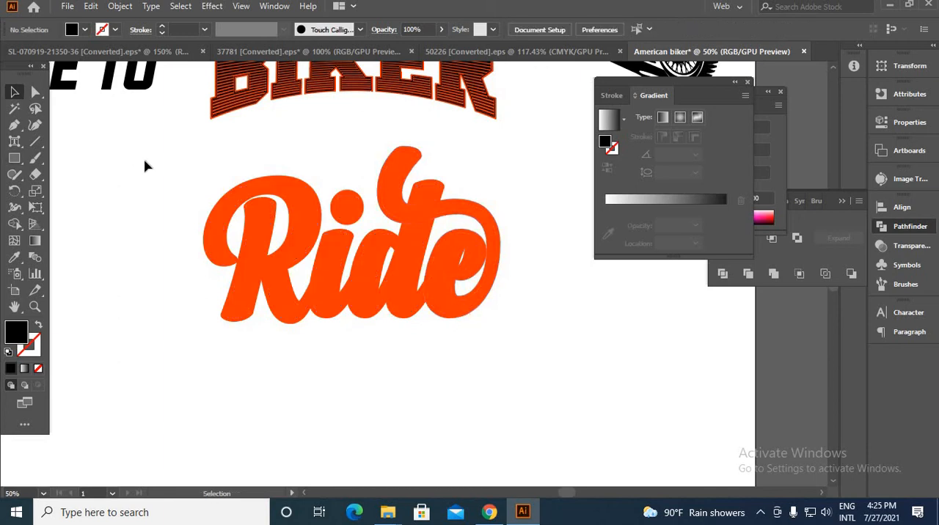
drag(144, 167, 555, 352)
key(a)
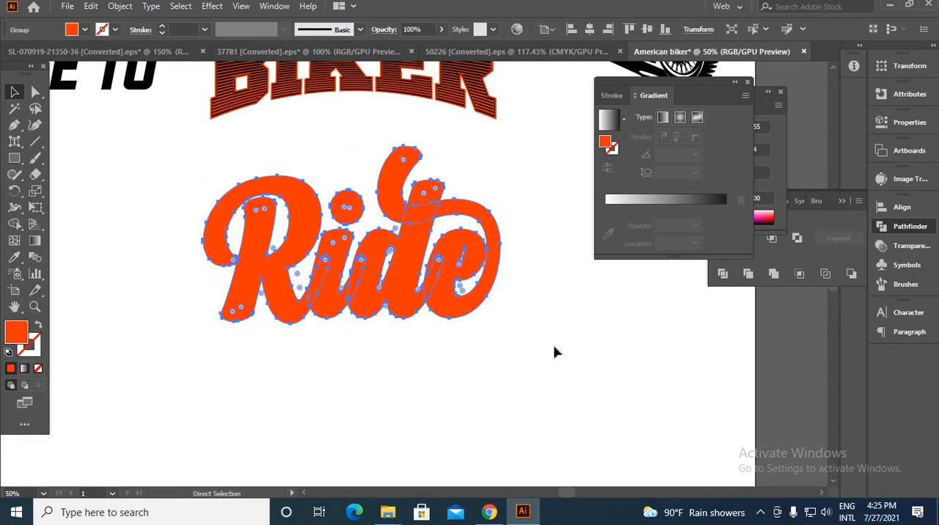
key(v)
key(a)
key(ctrl+z)
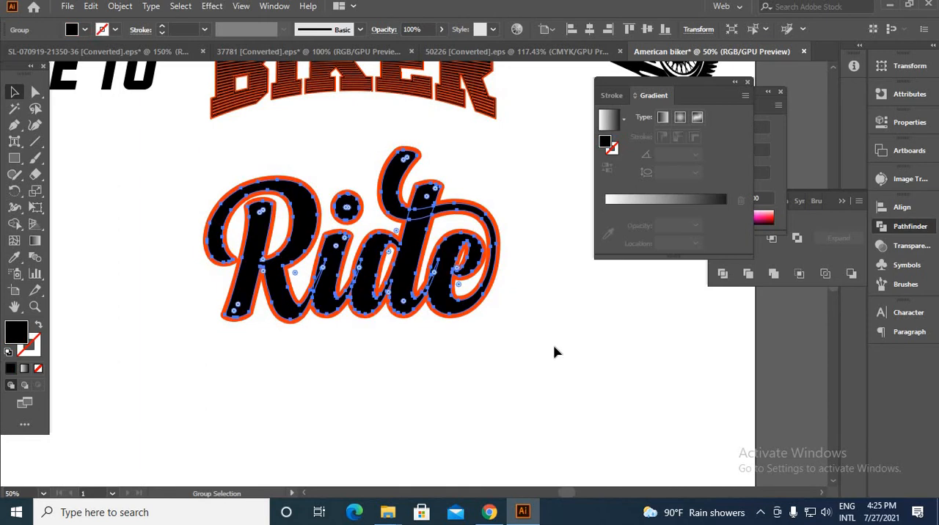
key(v)
Move "LIVE TO" beneath "Ride" and convert it to outlines
key(ctrl+minus)
key(ctrl+minus)
key(ctrl+minus)
click(587, 286)
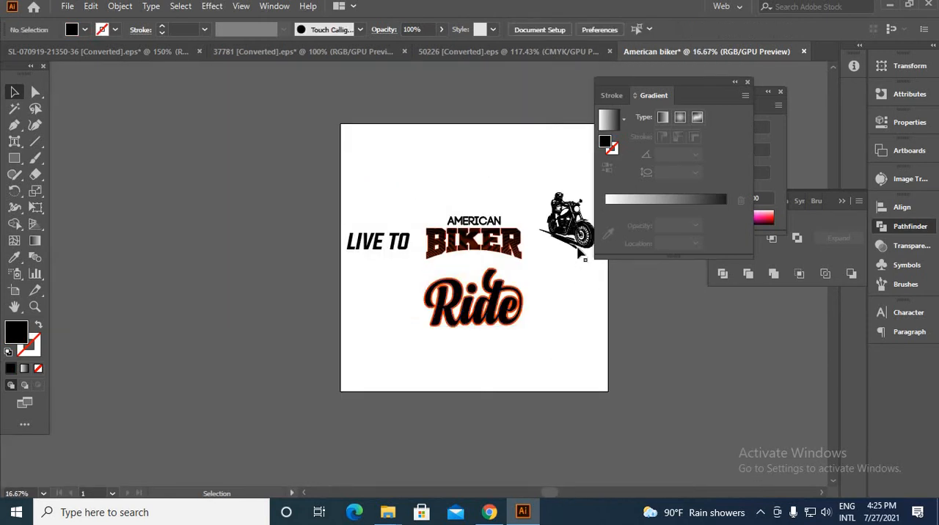
drag(378, 242, 477, 356)
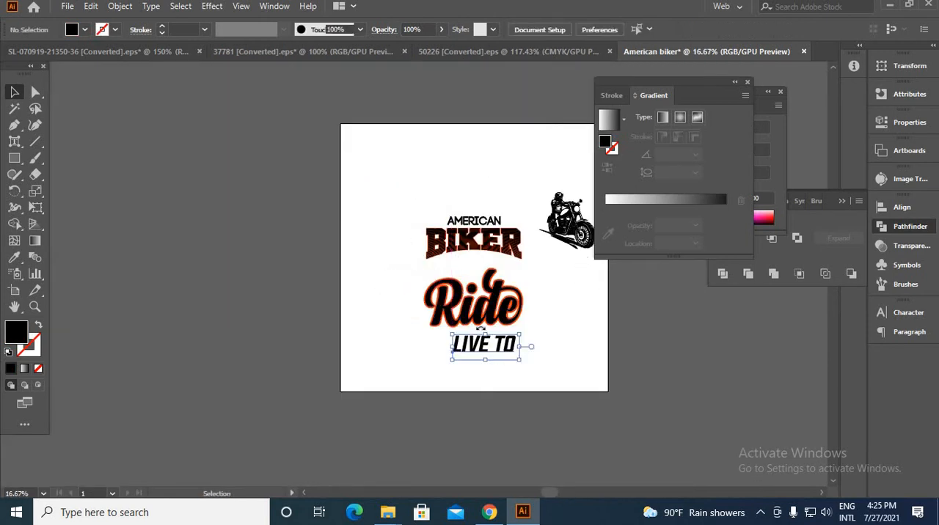
scroll(476, 406, up, 2)
scroll(475, 406, up, 3)
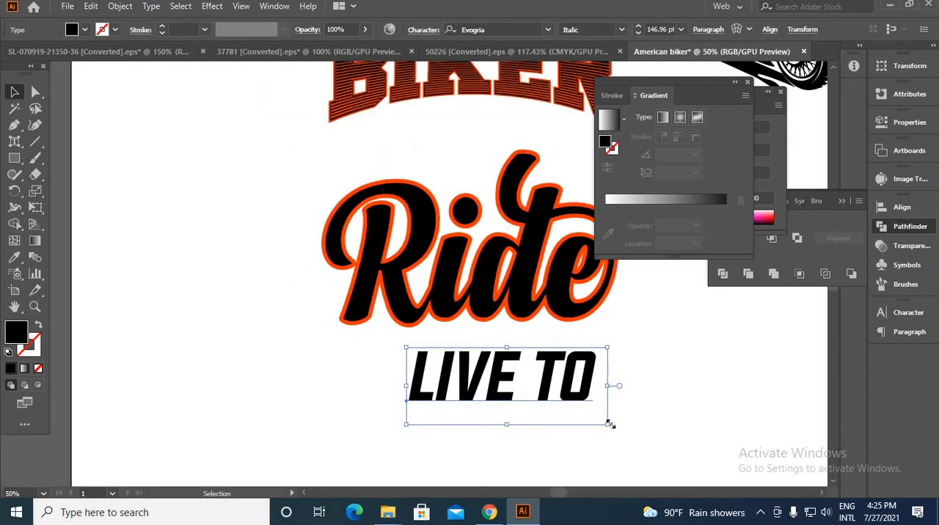
right_click(584, 385)
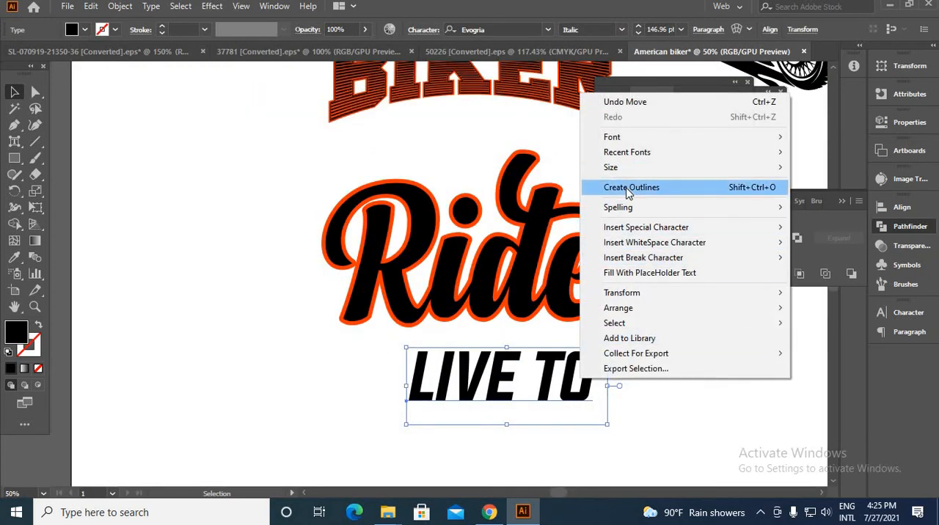
click(602, 184)
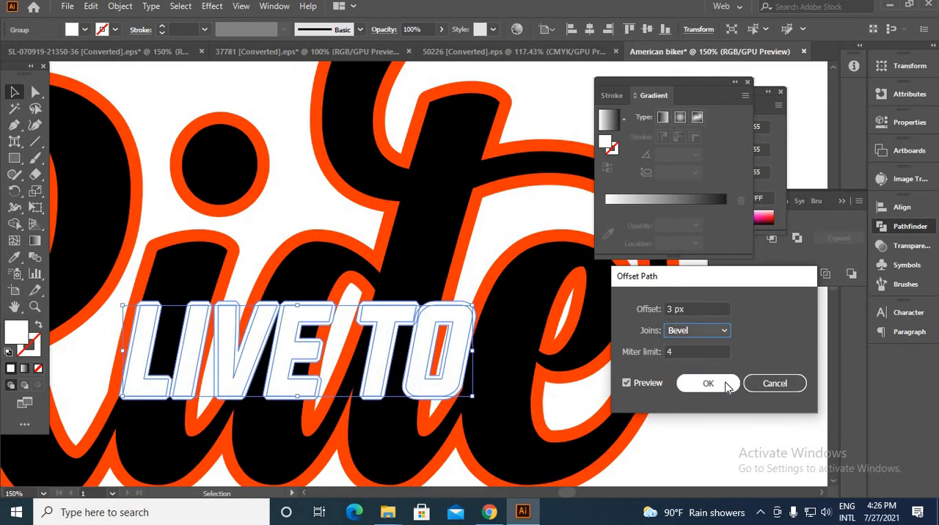
Fill the offset outline around the white "LIVE TO" lettering with black sampled from the "Ride" letters
click(709, 384)
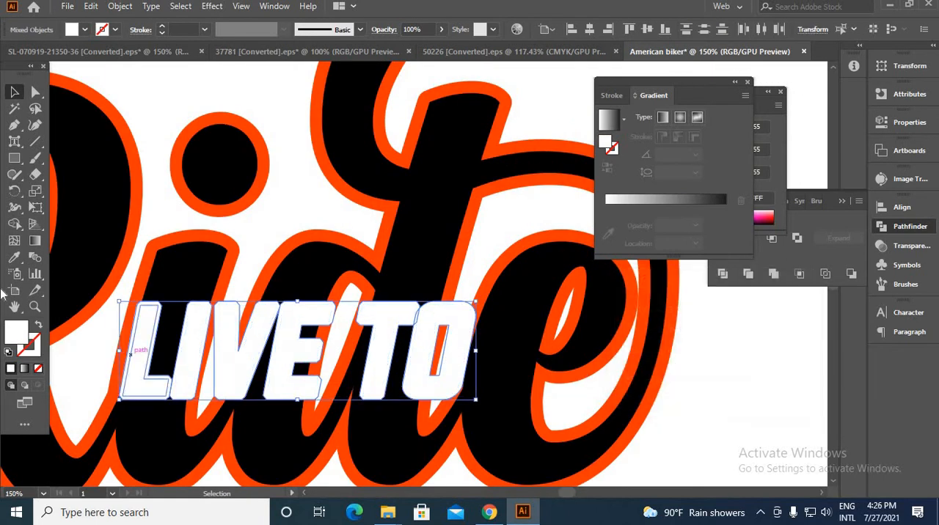
click(14, 257)
click(193, 268)
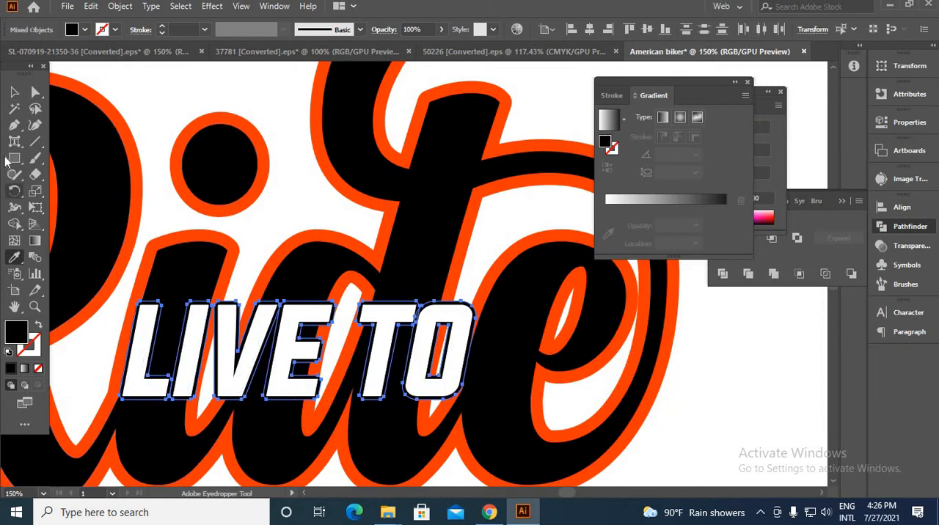
click(14, 92)
click(152, 87)
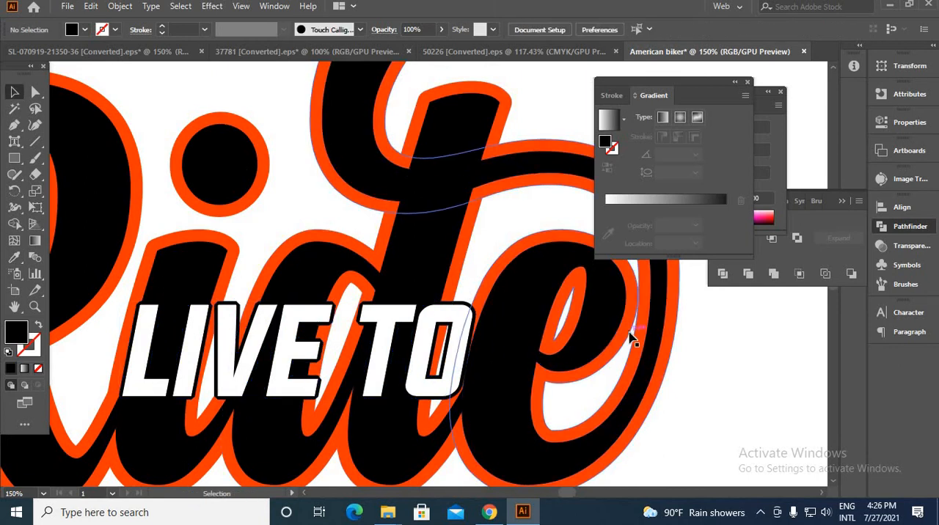
Draw a black rectangle behind the white "LIVE TO" lettering and move its upper-left corner inward to slant that side like the letters
key(ctrl+0)
drag(14, 158, 51, 160)
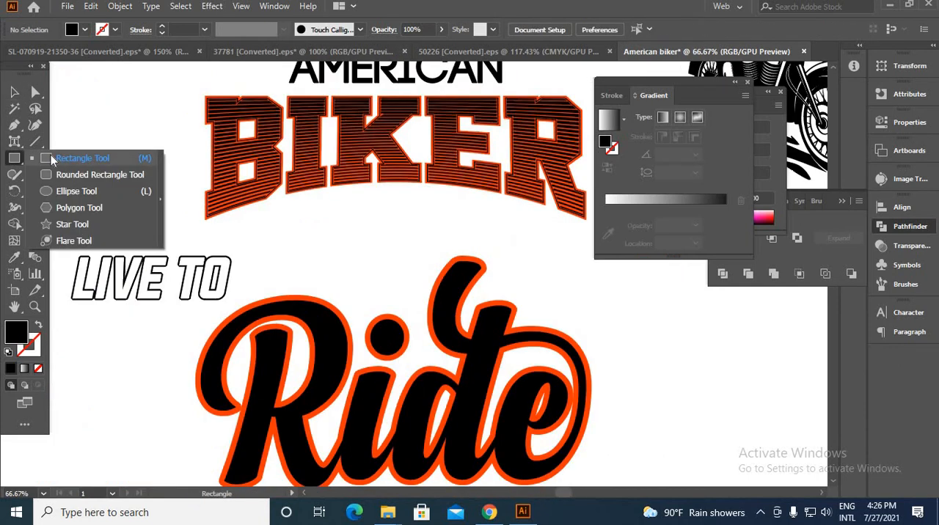
click(51, 160)
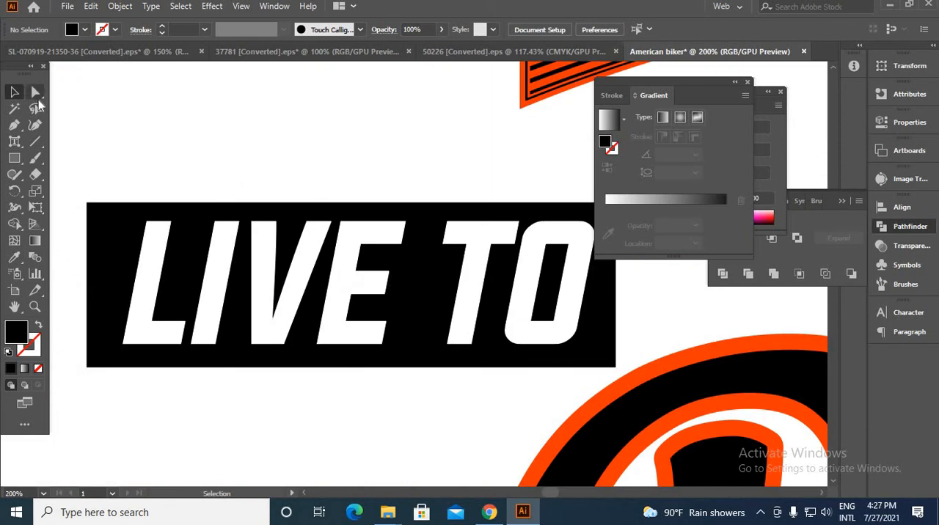
click(35, 97)
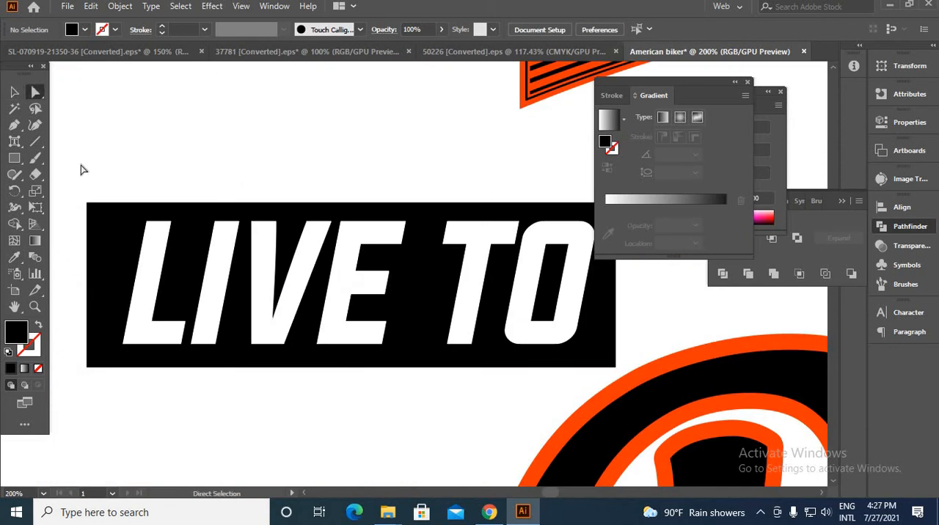
drag(87, 203, 122, 203)
Move the motorcycle rider illustration between the "BIKER" and "Ride" lettering, overlapping both
scroll(481, 277, down, 3)
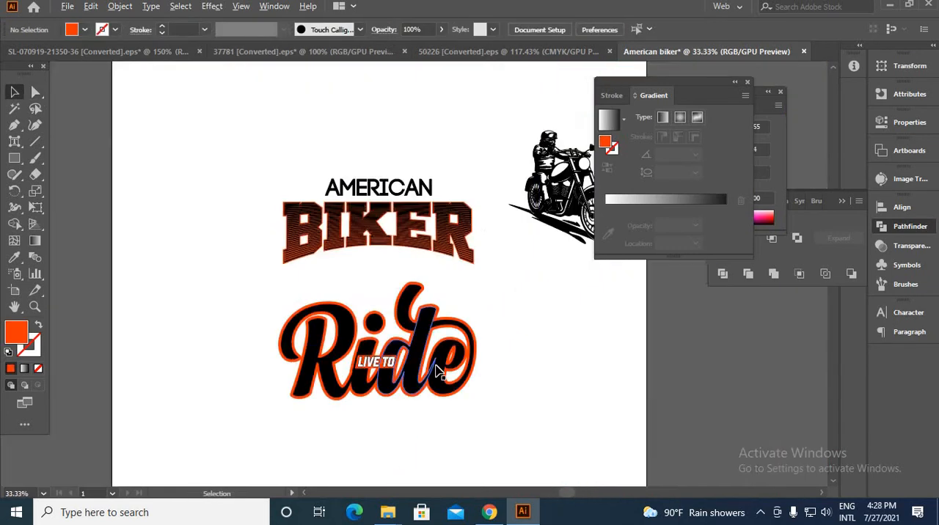
drag(513, 269, 423, 353)
drag(535, 212, 267, 367)
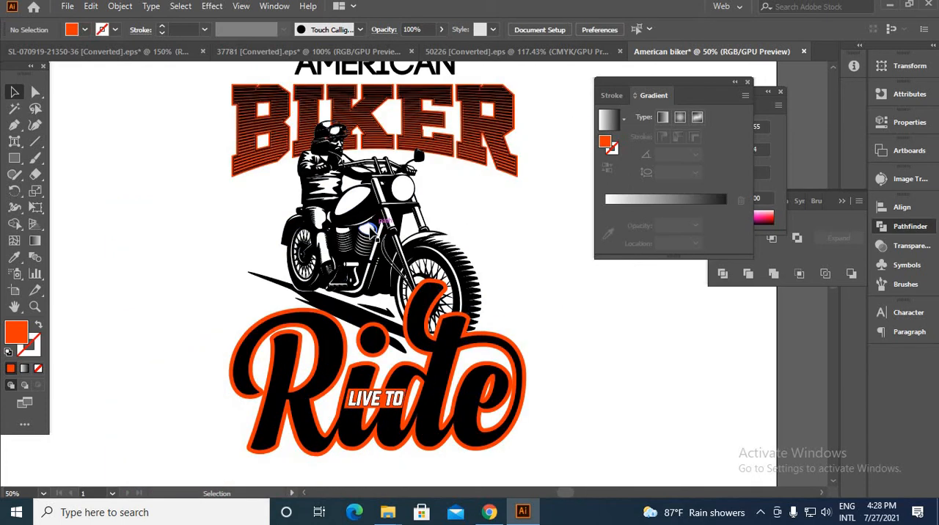
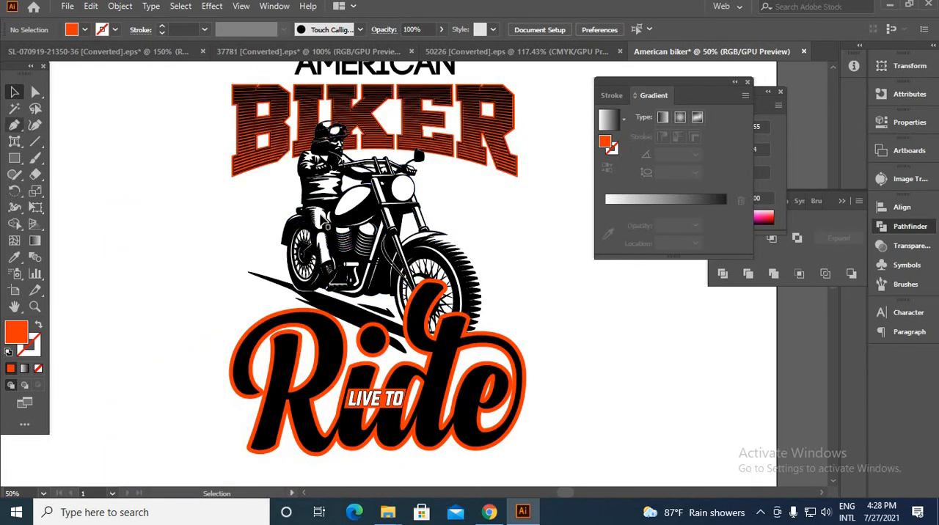
Fill the white areas of the rider's clothing and the motorcycle body with the design's orange
double_click(325, 218)
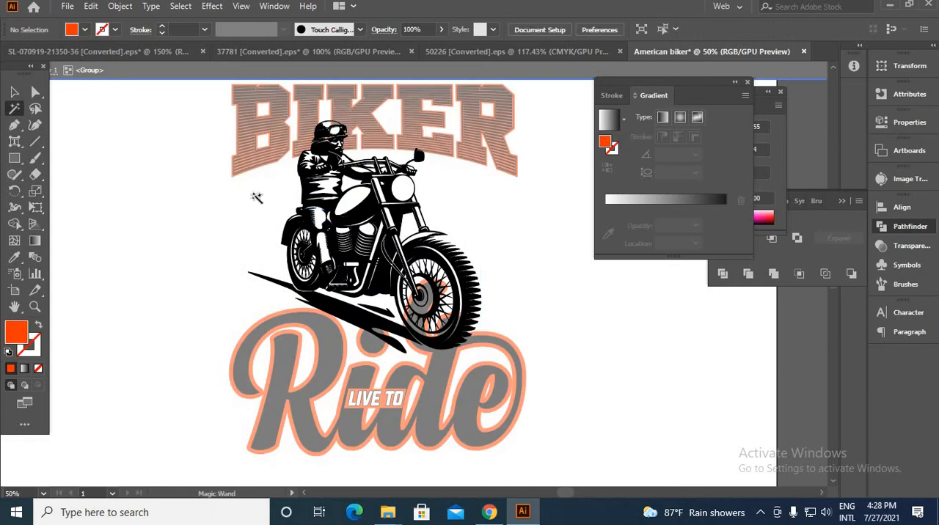
scroll(257, 198, up, 1)
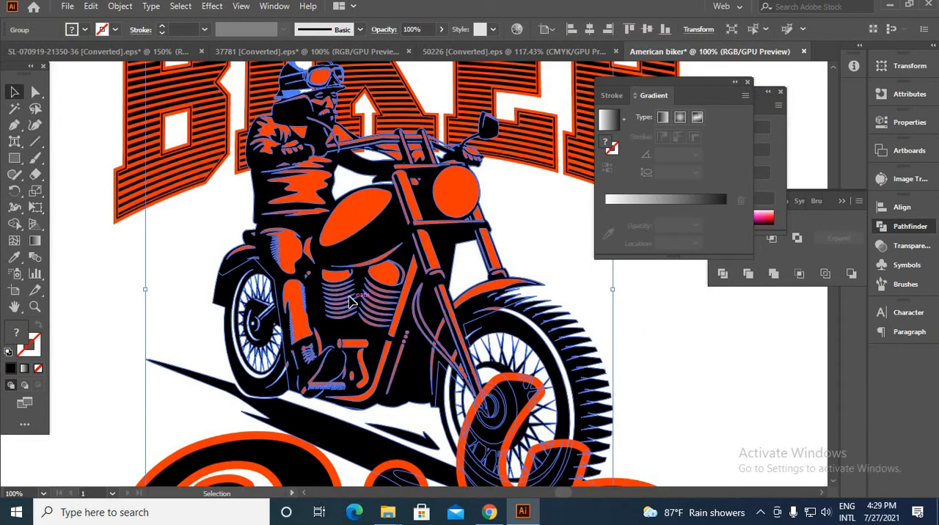
Offset the black paths of the motorcycle rider illustration by 5 px with bevel joins
double_click(357, 307)
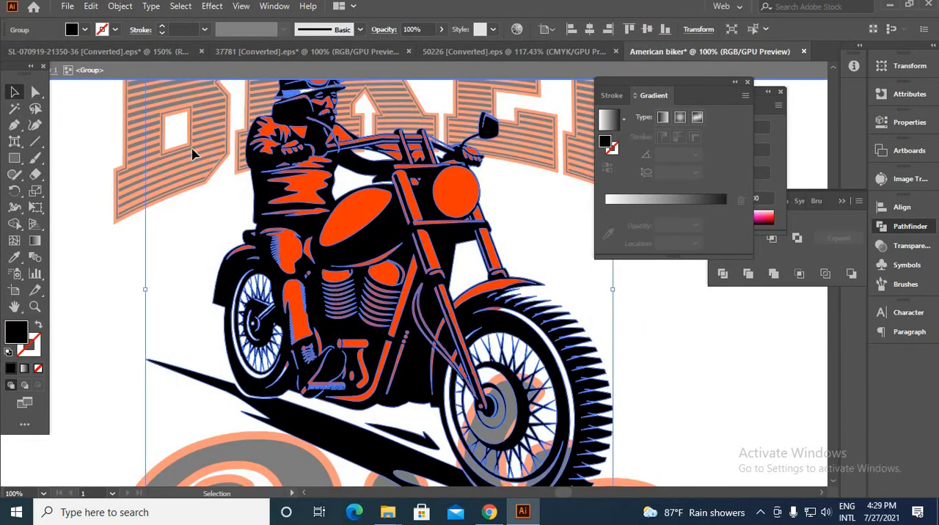
click(119, 5)
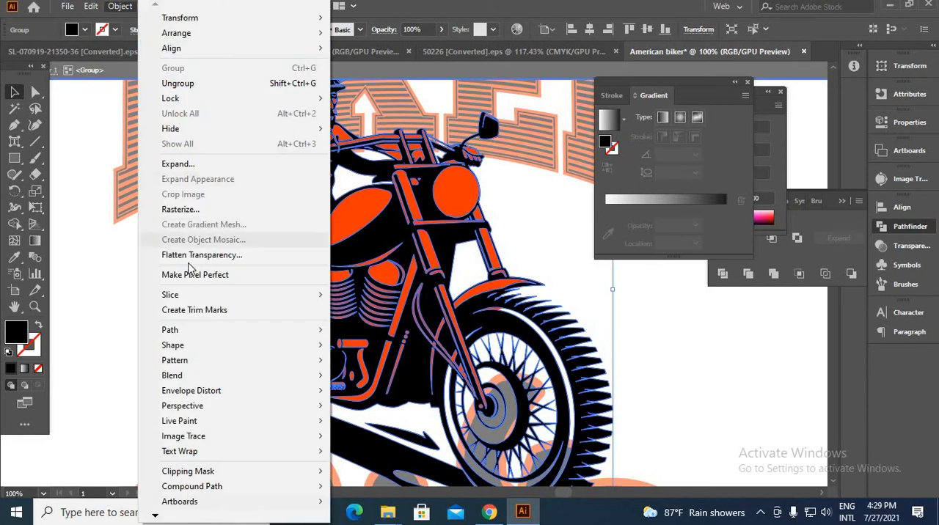
mouse_move(180, 330)
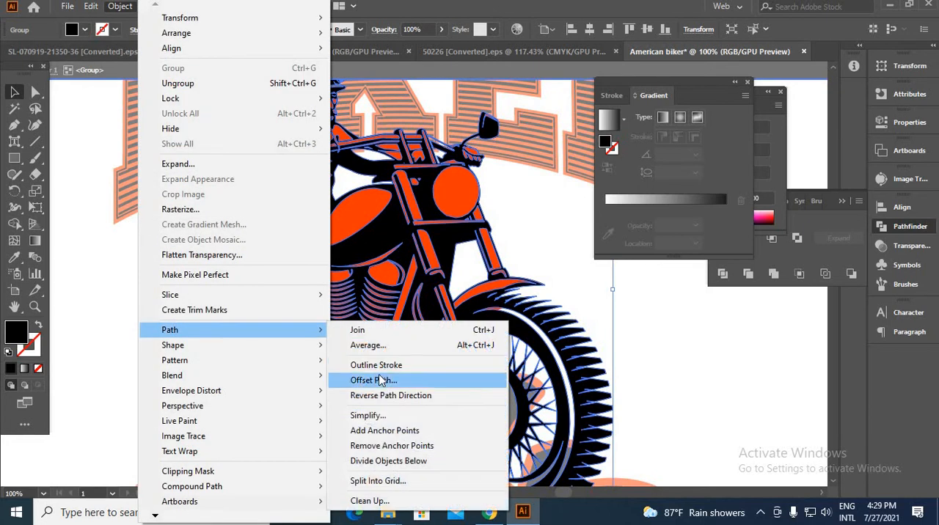
click(374, 381)
click(628, 384)
click(637, 386)
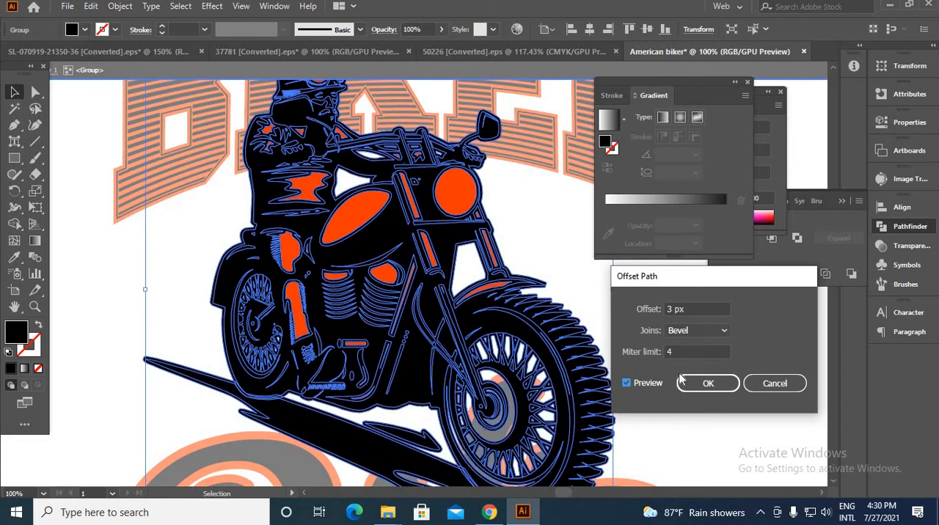
click(635, 311)
key(Up)
key(Up)
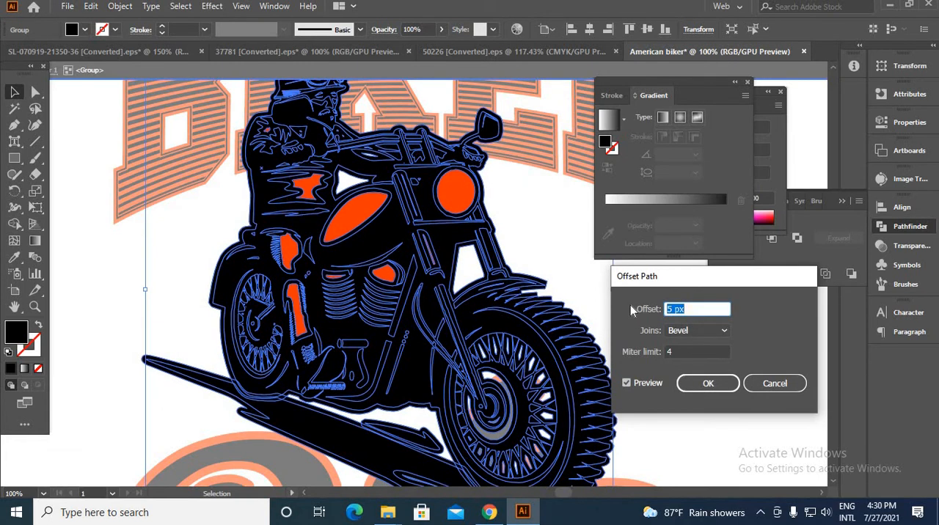
click(709, 384)
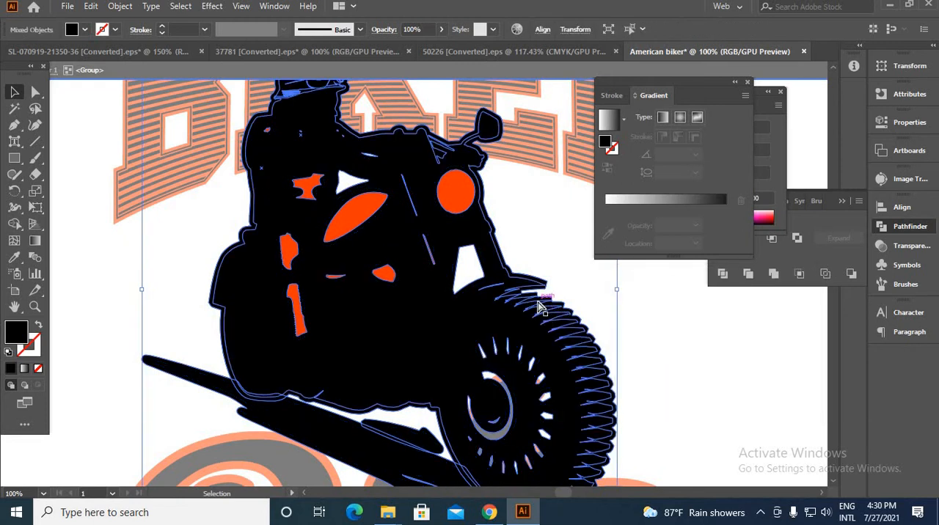
Cut the offset silhouette out of the motorcycle rider group and leave the group's isolation
key(a)
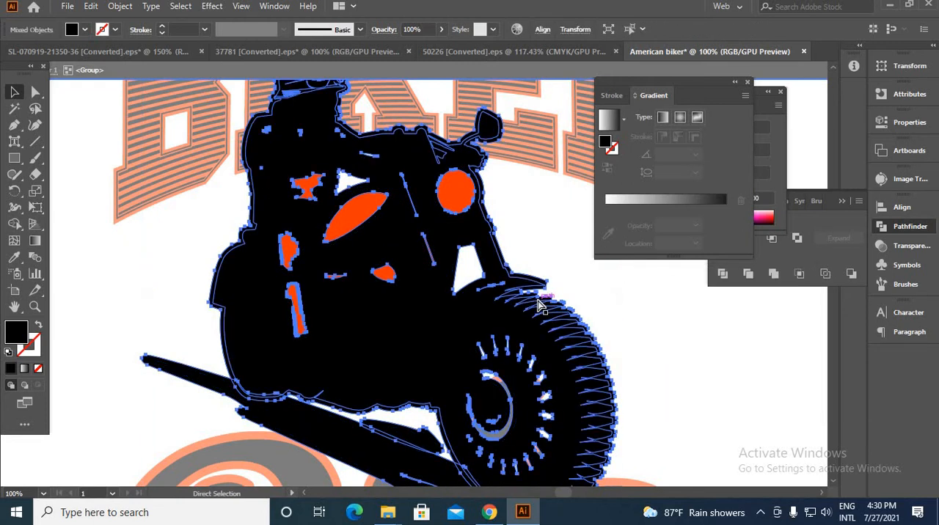
click(541, 307)
click(515, 245)
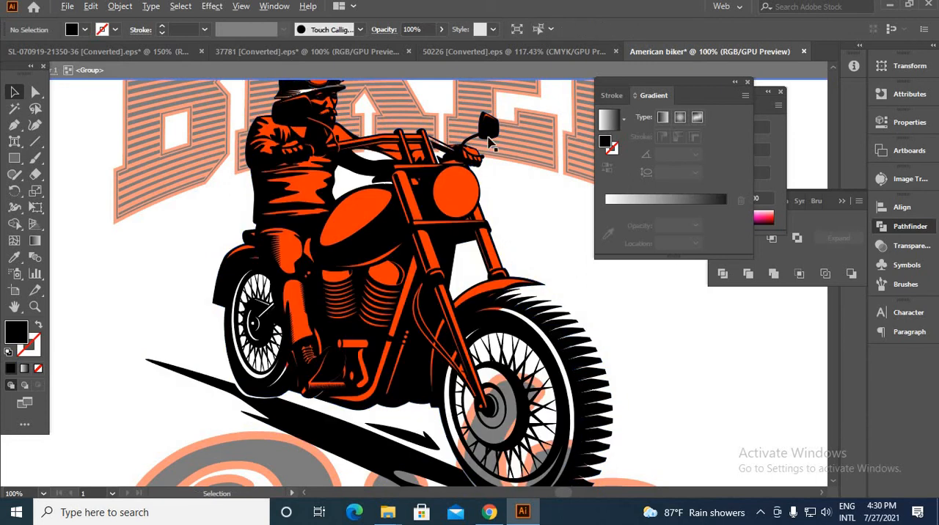
click(453, 73)
Give the "BIKER" lettering an unclipped opacity mask containing the rider's offset silhouette, and return to editing the artwork
click(461, 128)
scroll(460, 129, down, 3)
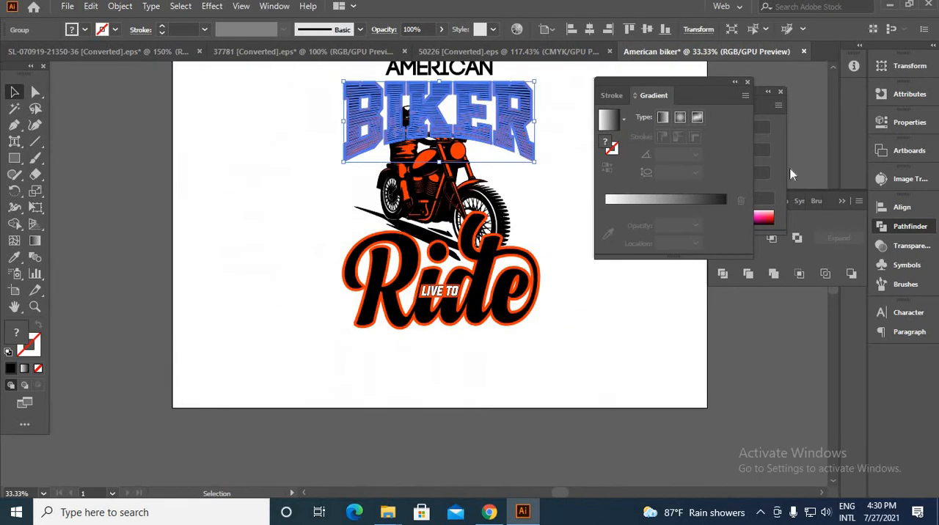
click(910, 246)
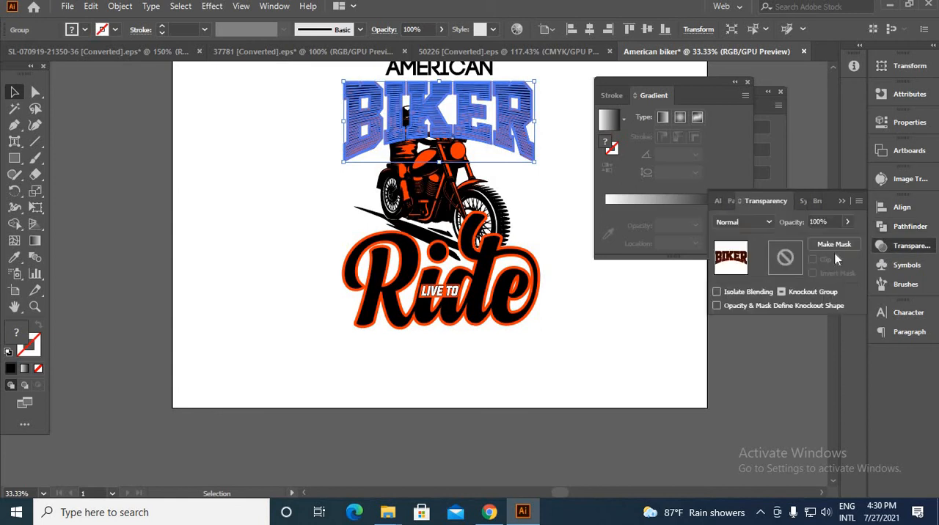
click(785, 259)
click(812, 259)
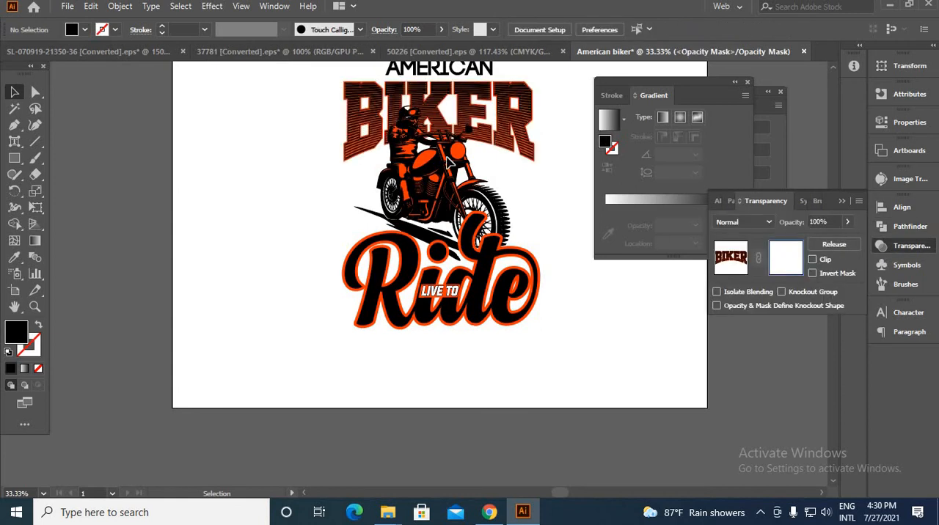
click(728, 257)
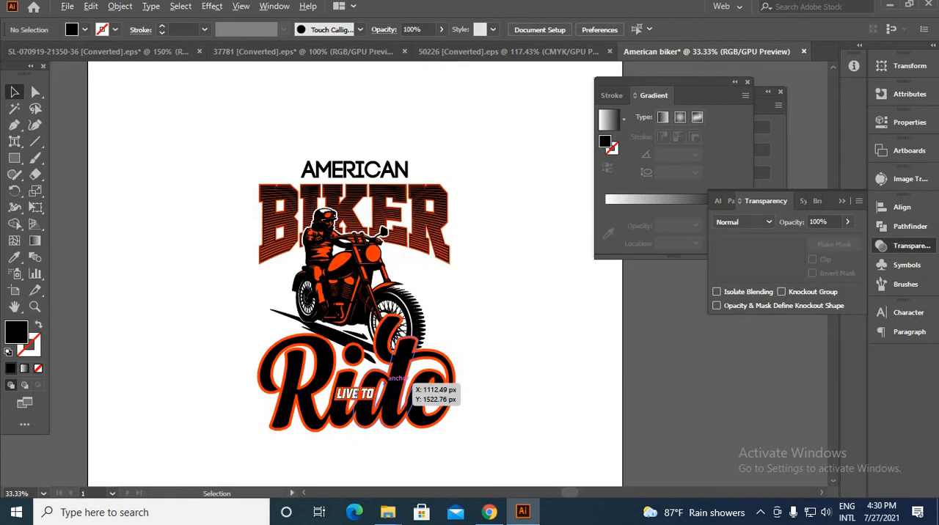
Reduce the height of the "Ride" lettering and move it with "LIVE TO" up over the motorcycle's lower half
click(387, 406)
scroll(381, 433, up, 2)
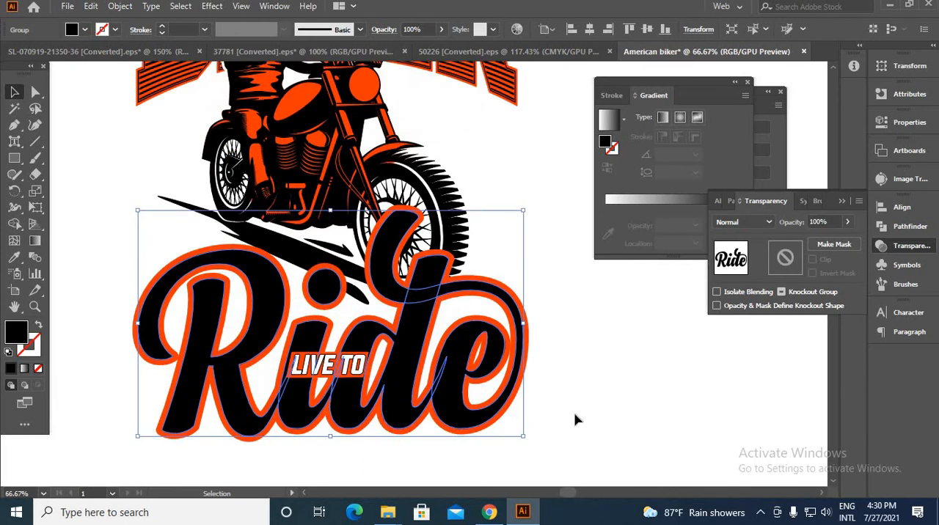
click(295, 419)
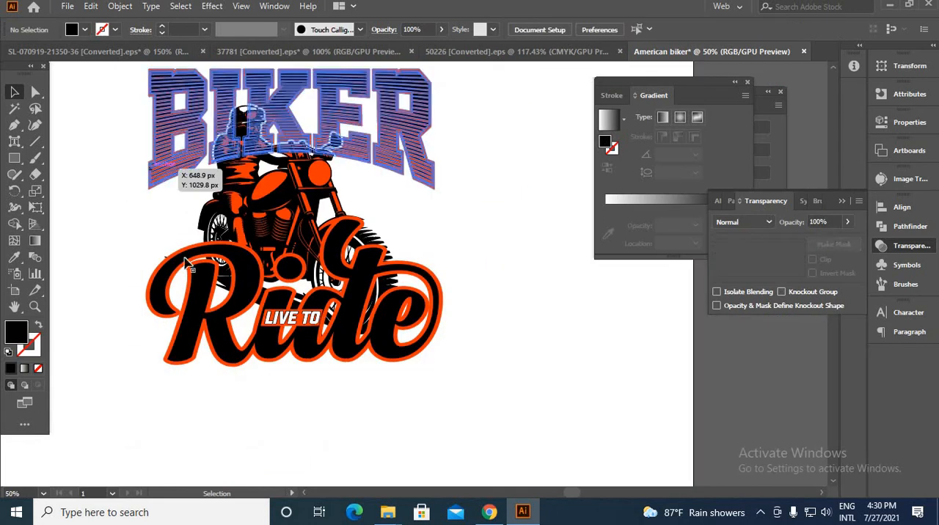
click(156, 168)
shift+click(203, 305)
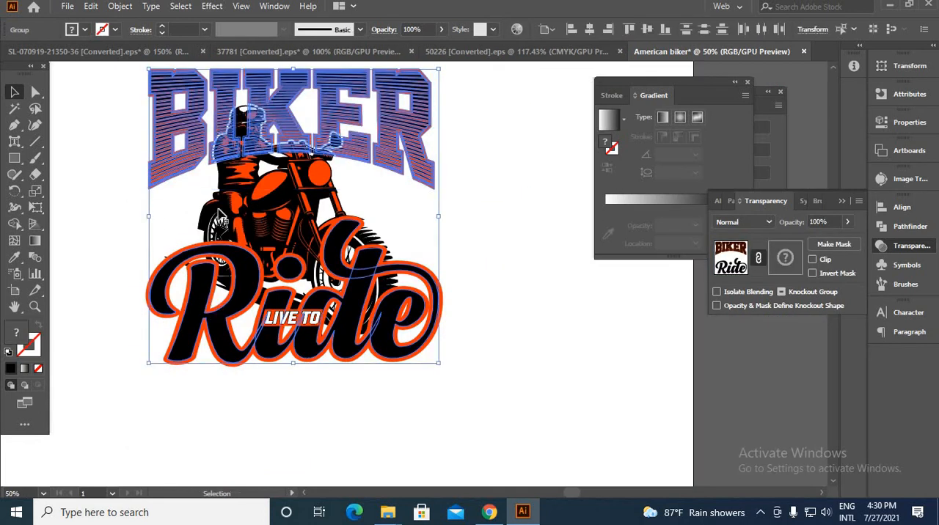
Align the "BIKER" lettering and the black "Ride" letters on their horizontal centres
drag(203, 166, 204, 166)
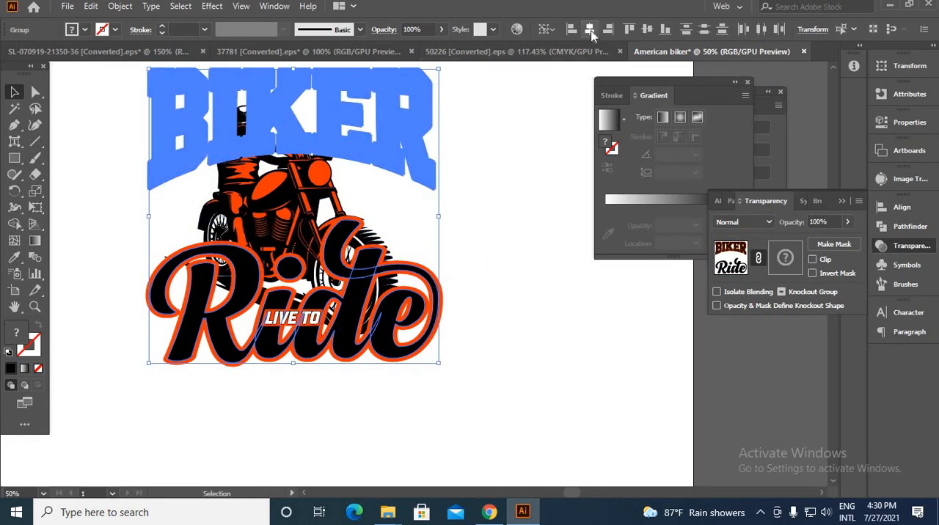
click(589, 30)
click(506, 229)
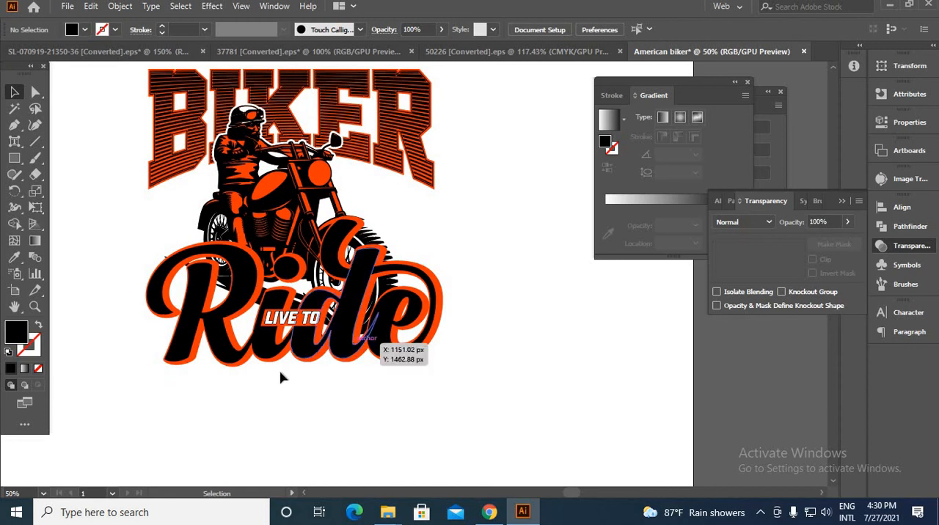
Group the black "Ride" letters with their orange outline
scroll(279, 340, up, 1)
scroll(390, 340, down, 2)
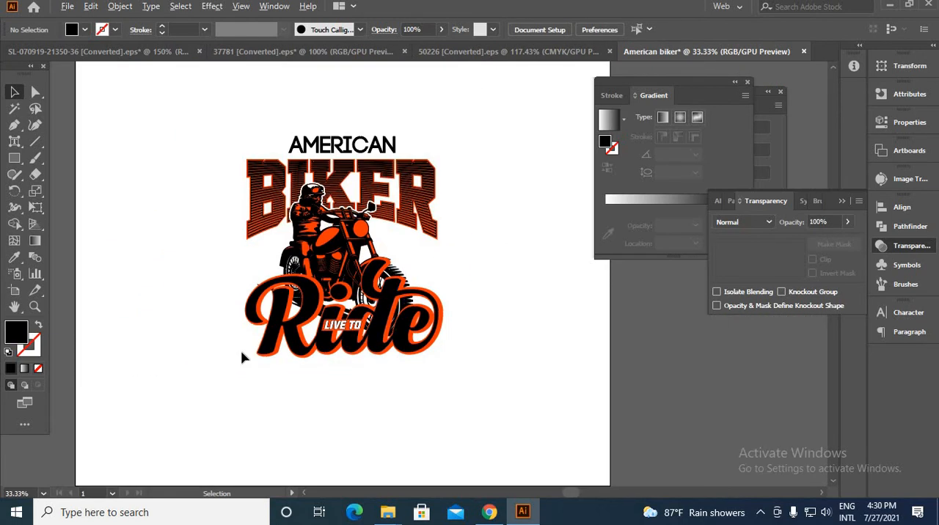
drag(266, 351, 455, 392)
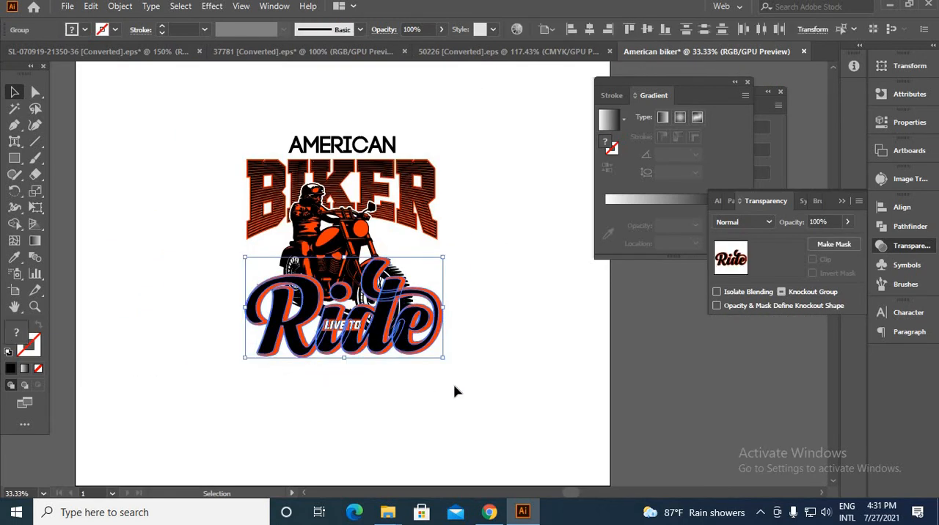
click(421, 393)
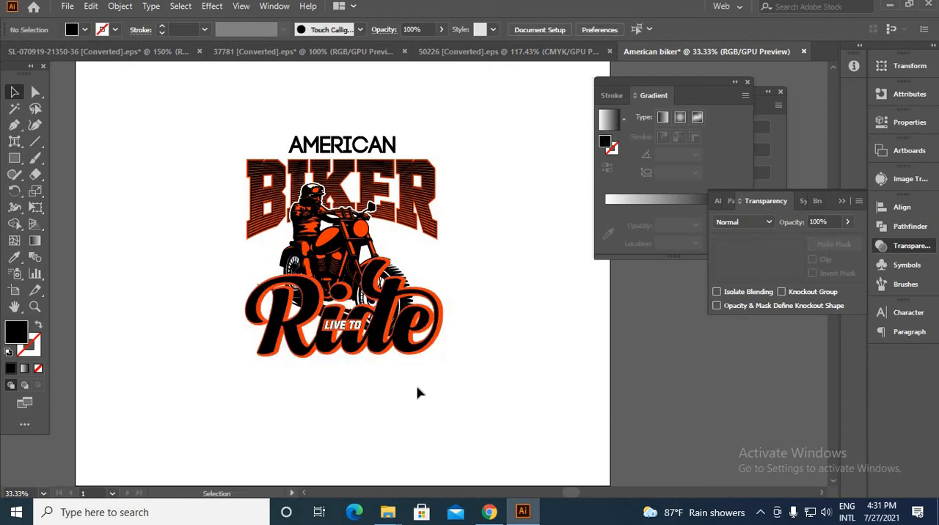
Offset the paths of the grouped "Ride" lettering by 5 px with bevel joins
scroll(393, 358, up, 1)
click(377, 355)
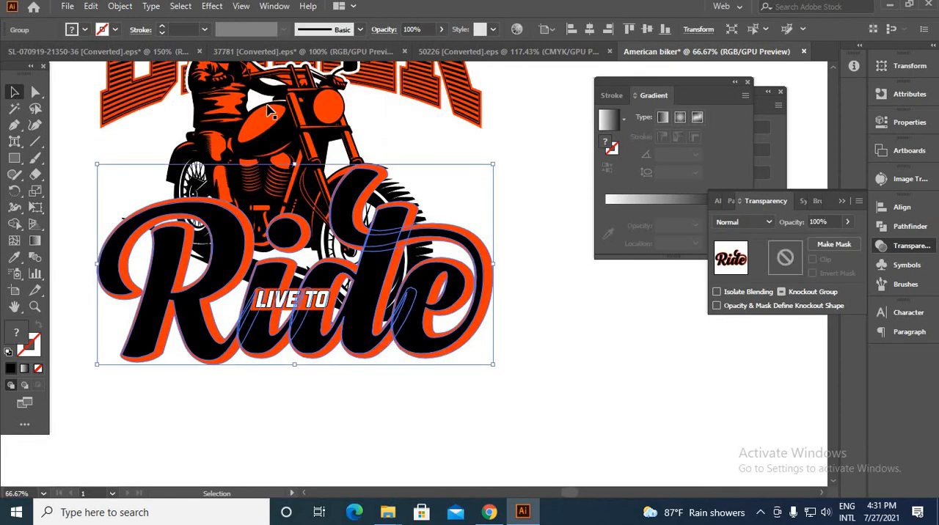
click(120, 6)
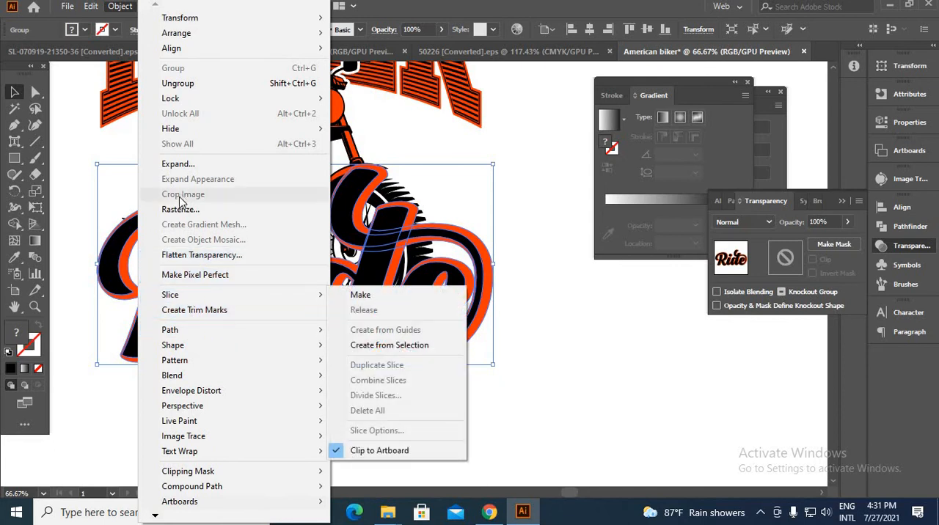
mouse_move(310, 328)
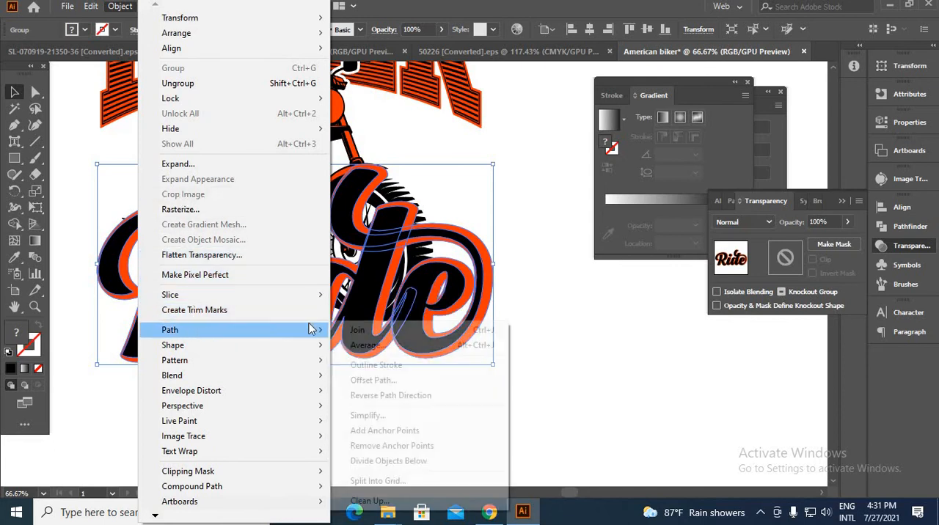
click(358, 380)
click(626, 383)
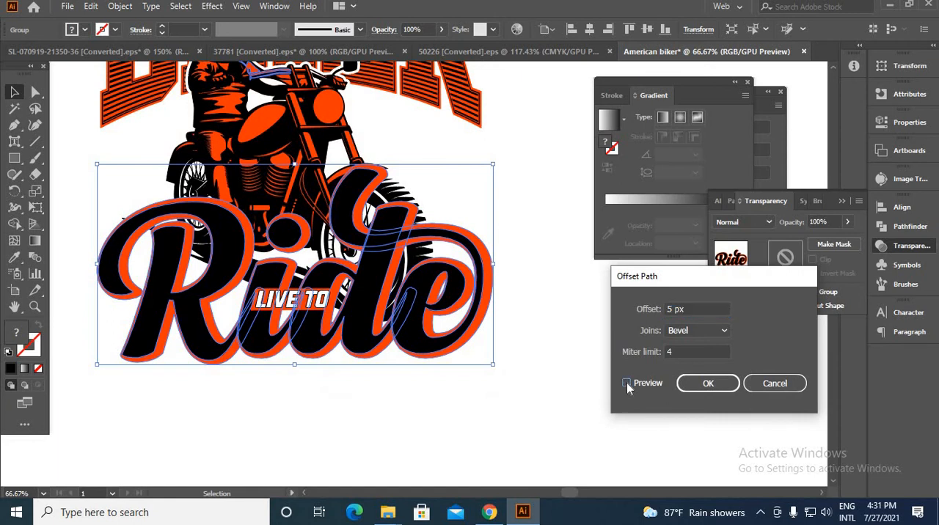
click(708, 383)
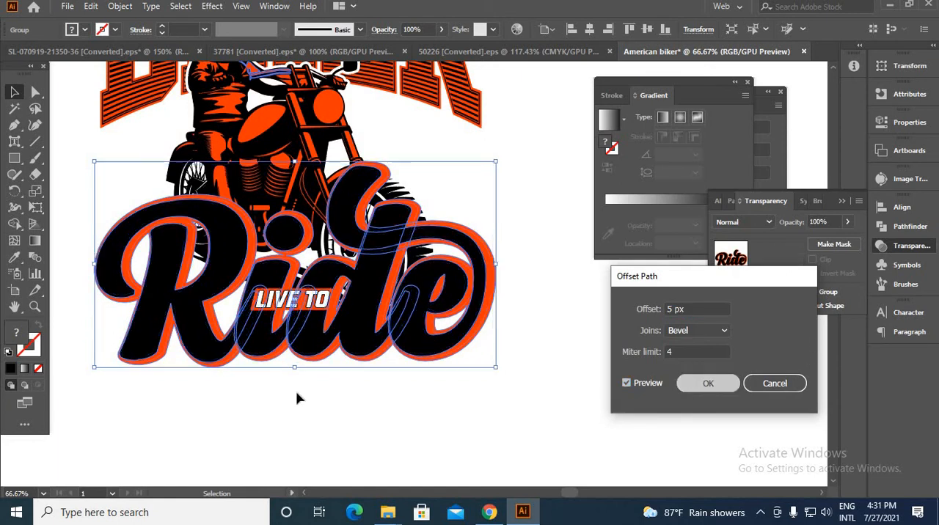
Fill the new offset outline of the "Ride" lettering with black, 000000
double_click(27, 342)
drag(653, 400, 717, 439)
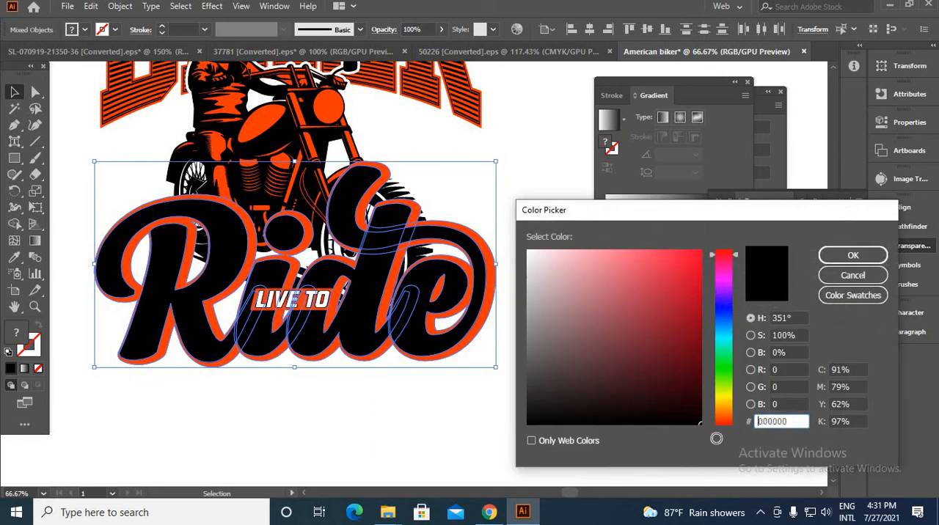
click(842, 260)
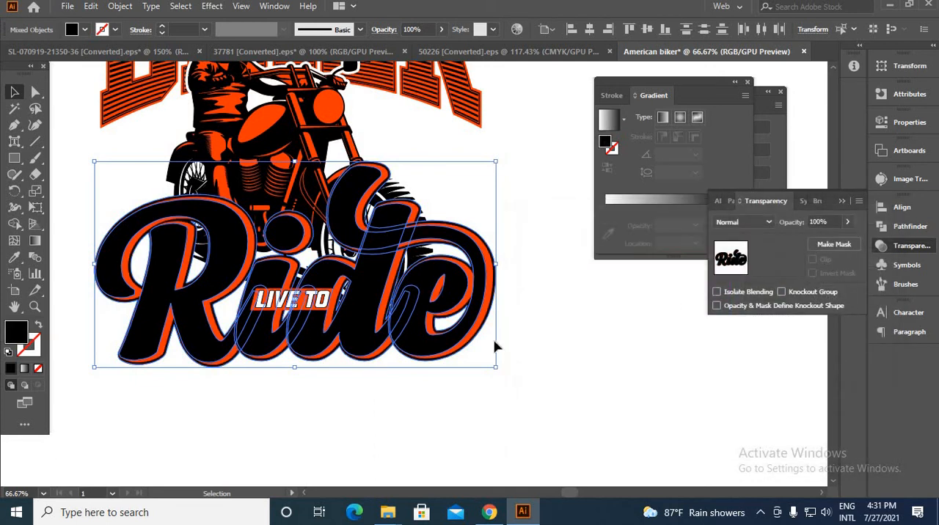
Cut the black "Ride" offset outline and paste it in place into an unclipped opacity mask on the motorcycle rider illustration
key(a)
key(ctrl+shift+a)
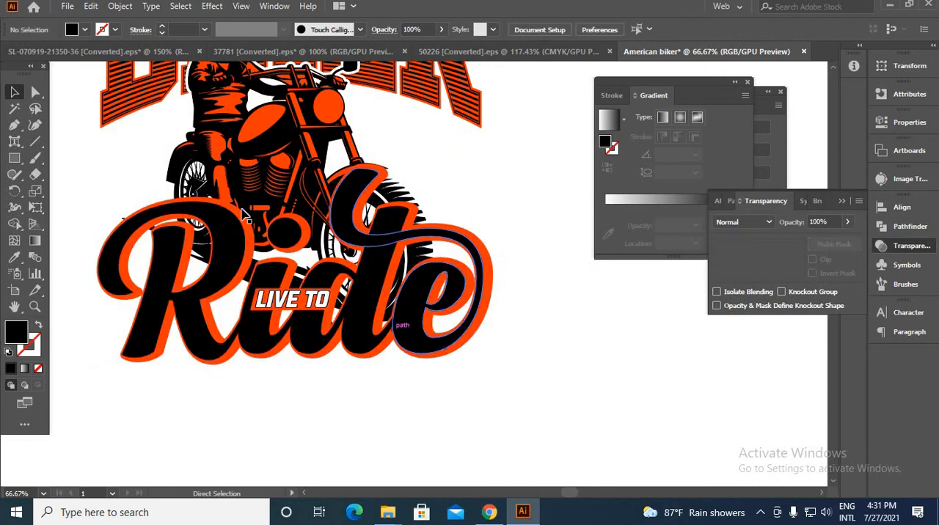
click(256, 152)
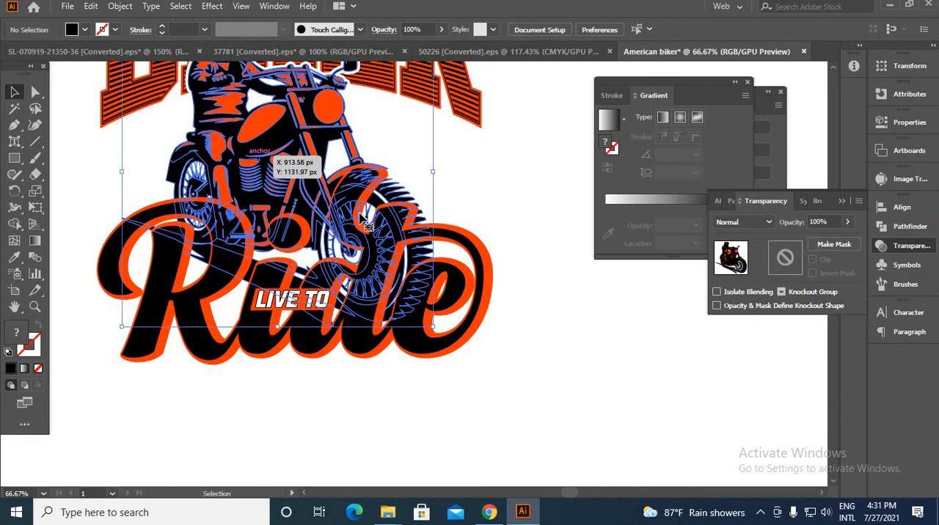
click(835, 244)
click(813, 260)
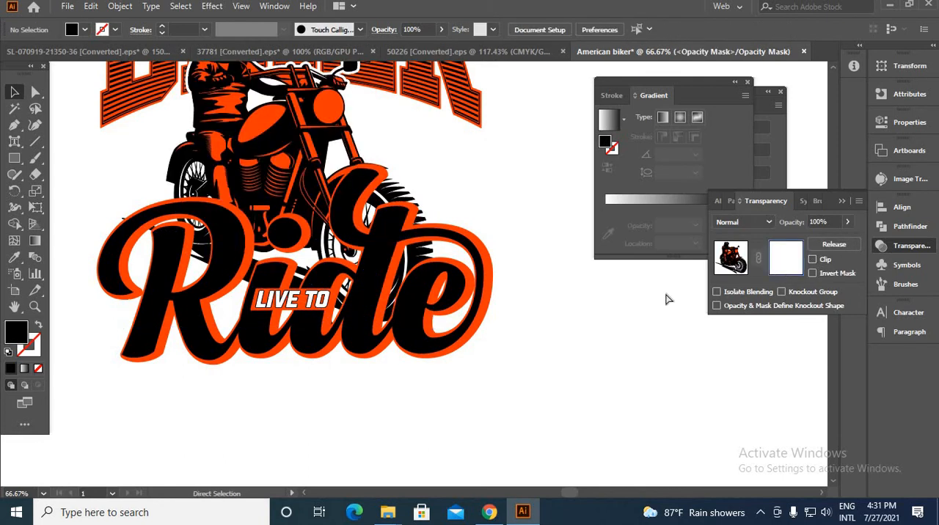
key(ctrl+f)
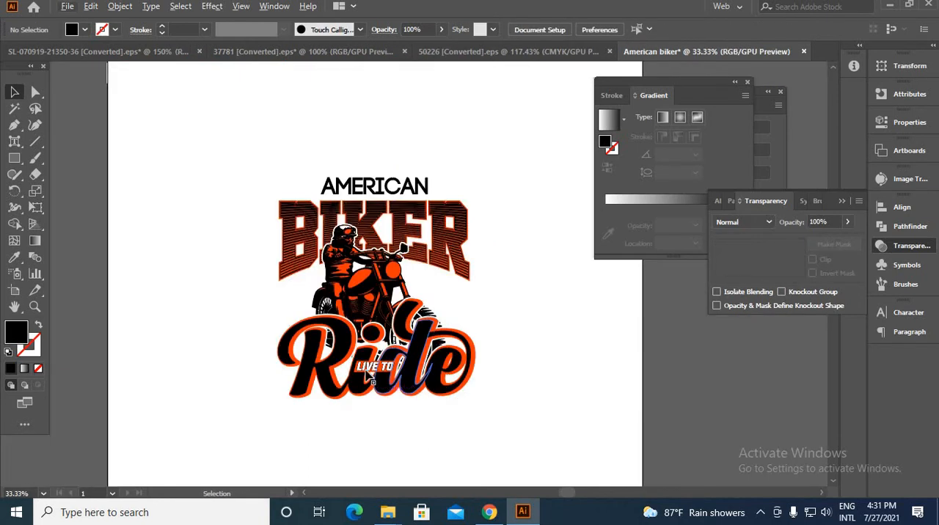
Isolate the "Ride" lettering group and select its black letters
scroll(342, 365, up, 3)
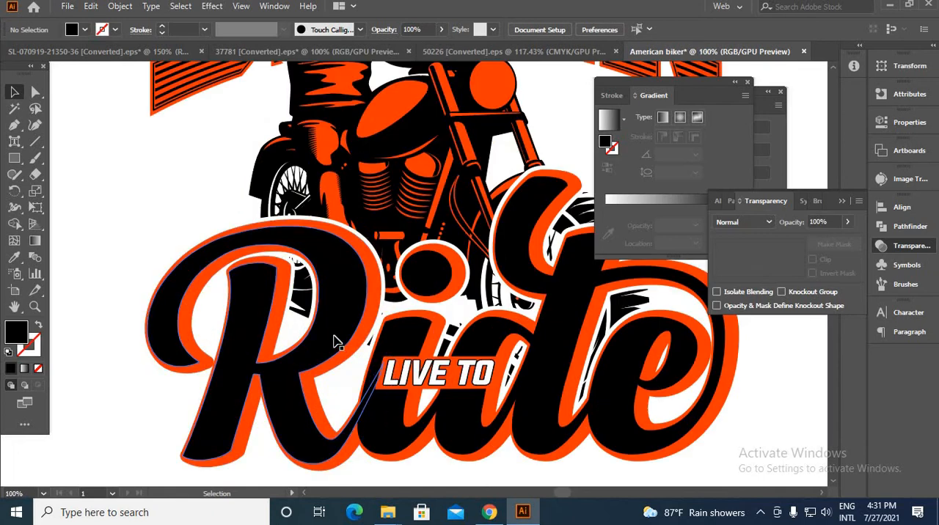
double_click(334, 336)
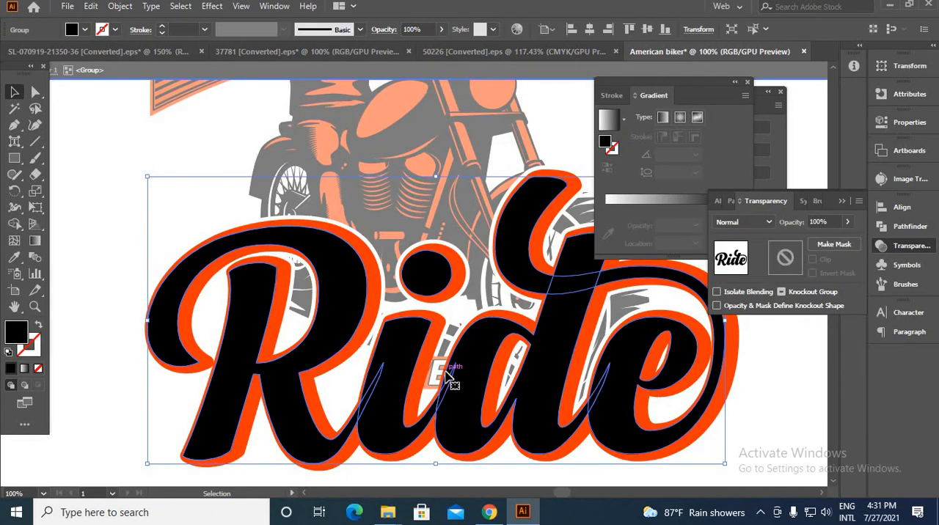
Open the ONH8QI1 EPS grunge texture file from the "t shirt rechorce" folder and copy its lower-right texture
click(298, 53)
click(67, 6)
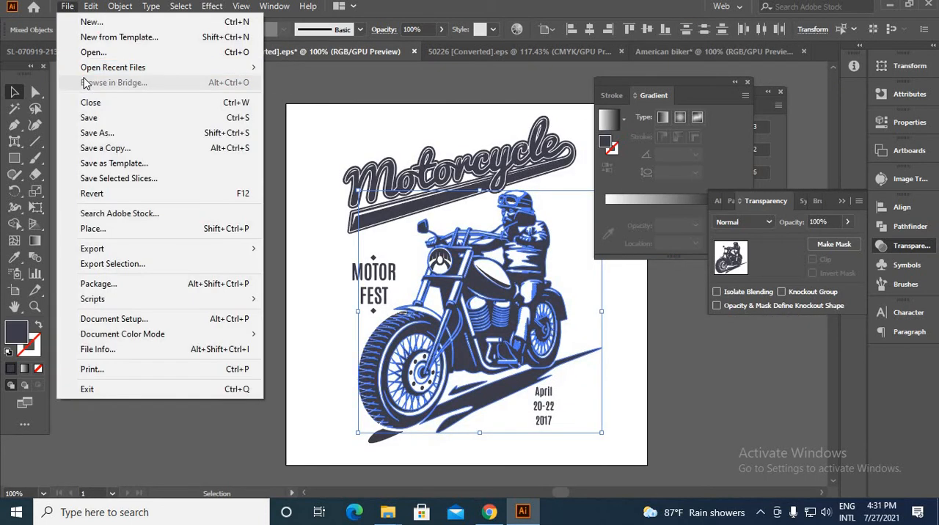
click(99, 51)
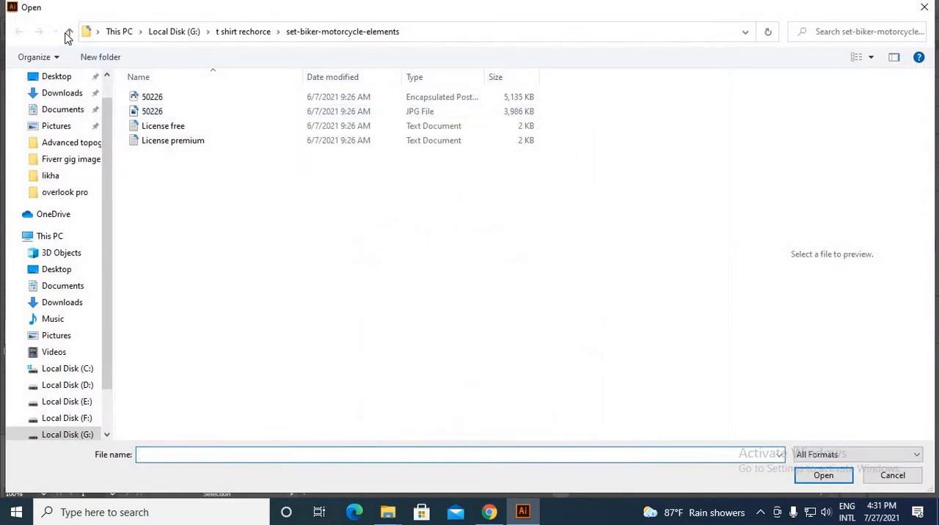
click(70, 32)
scroll(620, 357, down, 2)
scroll(620, 357, down, 3)
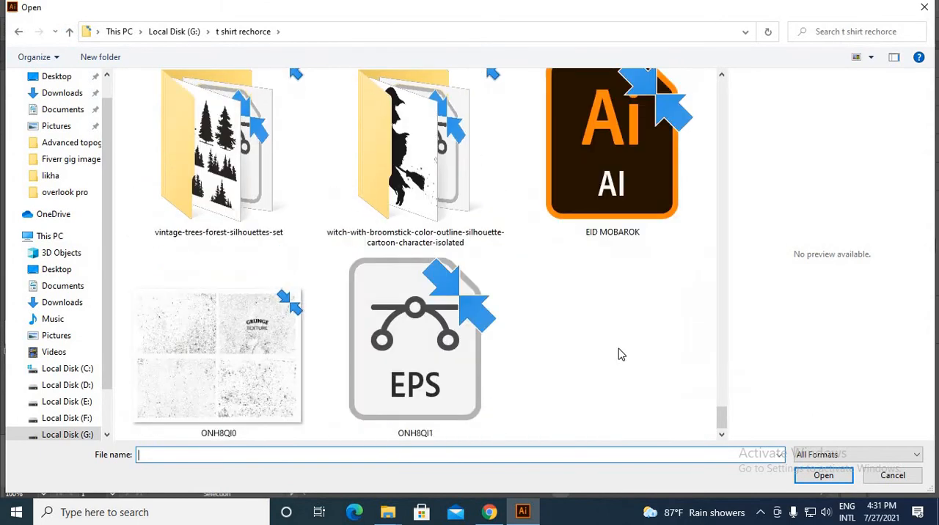
click(441, 367)
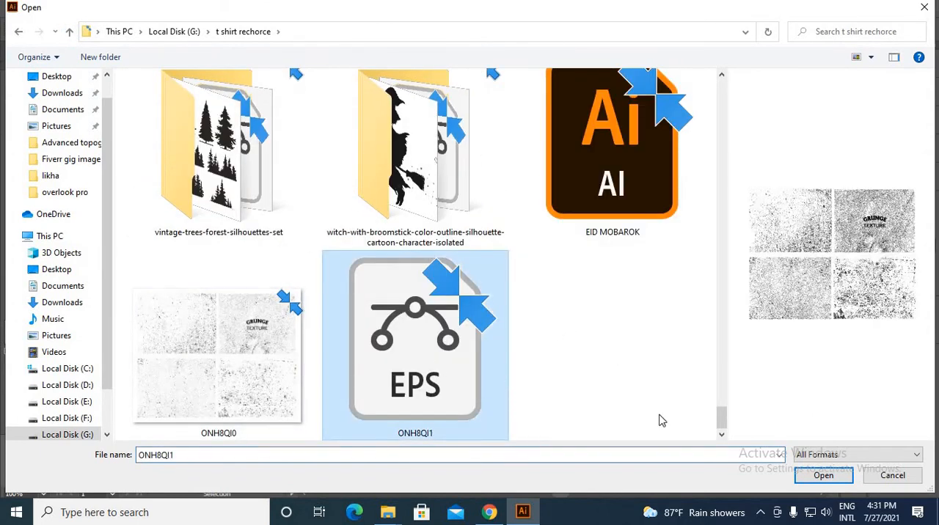
click(823, 477)
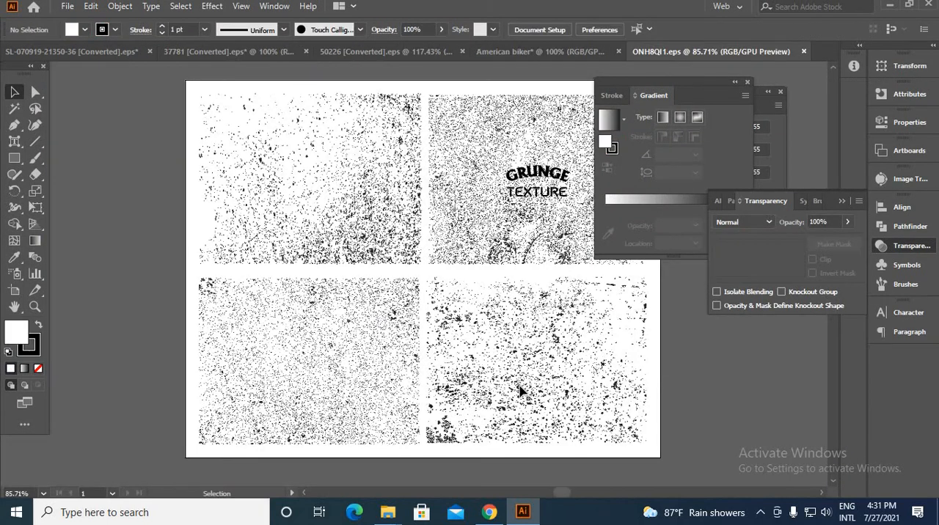
click(520, 392)
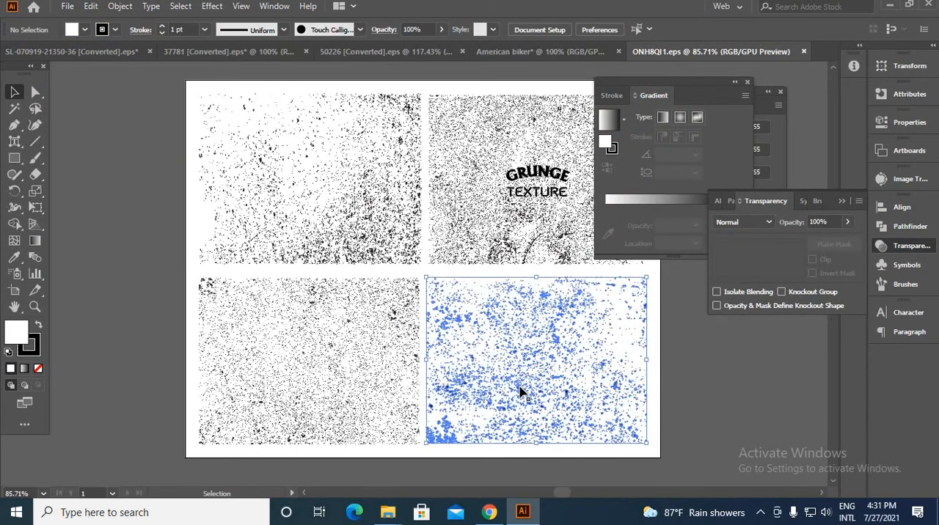
key(ctrl+c)
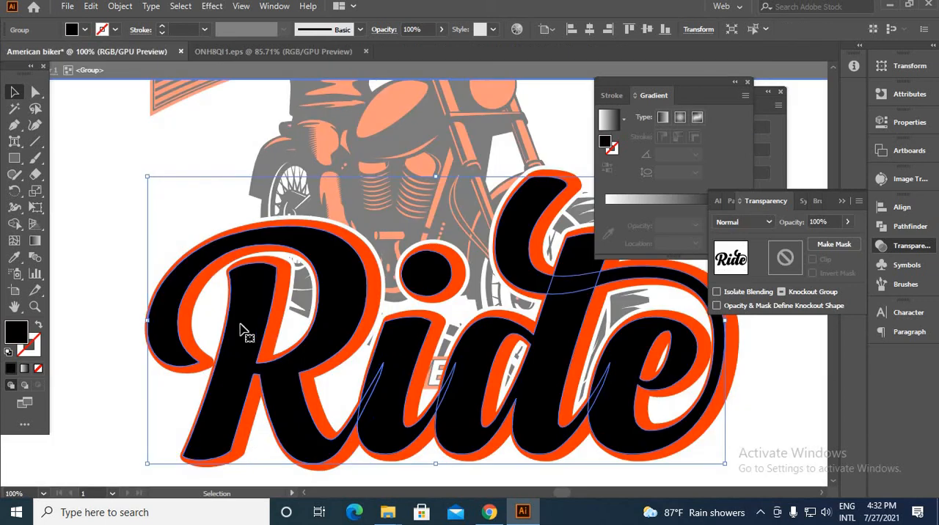
Add an unclipped opacity mask to the black "Ride" letters and paste the copied grunge texture into it
click(783, 264)
click(811, 260)
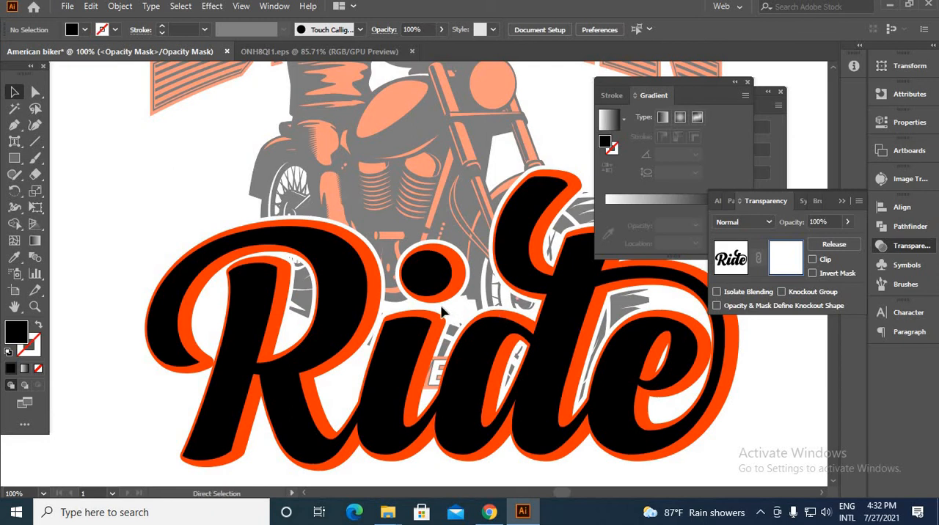
click(426, 287)
Place and enlarge the grunge texture so it covers the whole "Ride" lettering, and leave the opacity mask and group isolation
scroll(400, 281, down, 2)
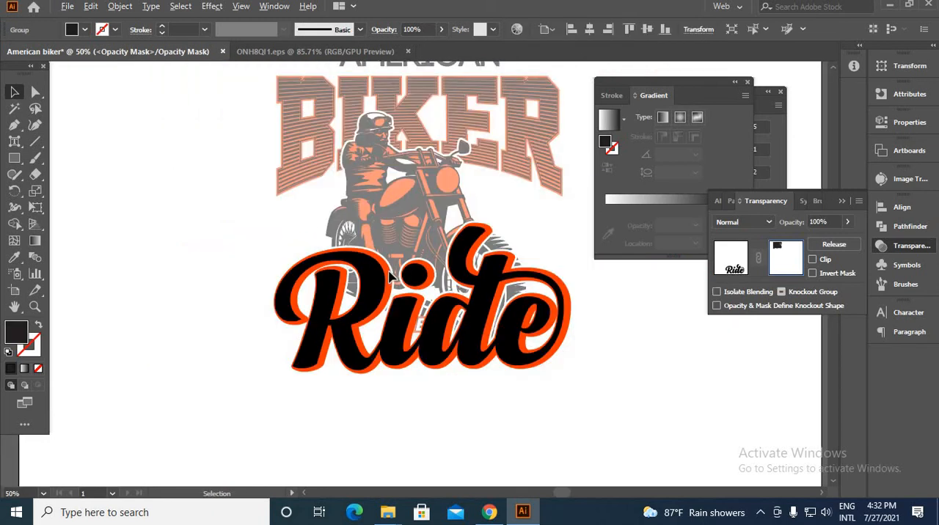
scroll(391, 277, down, 1)
drag(336, 121, 566, 288)
click(719, 272)
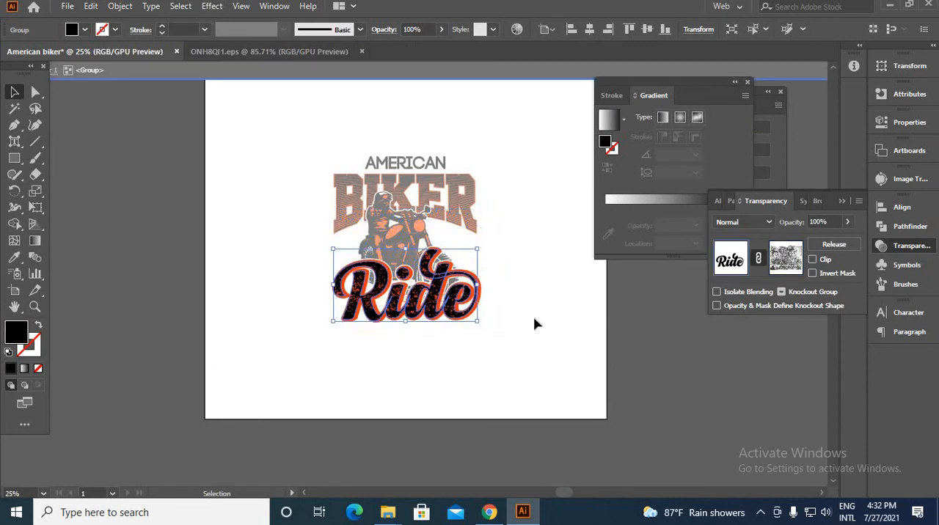
click(511, 319)
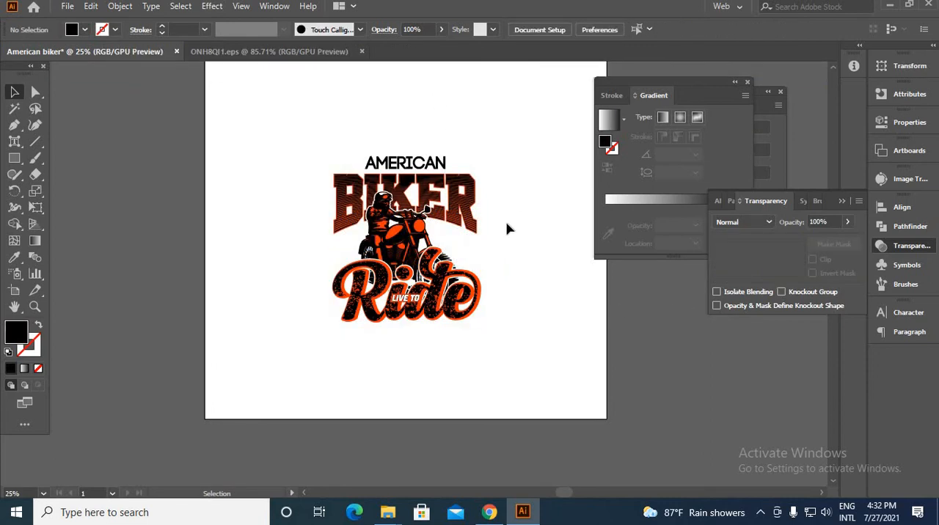
Offset the paths of the "AMERICAN" lettering slightly outward with bevel joins
scroll(415, 324, up, 2)
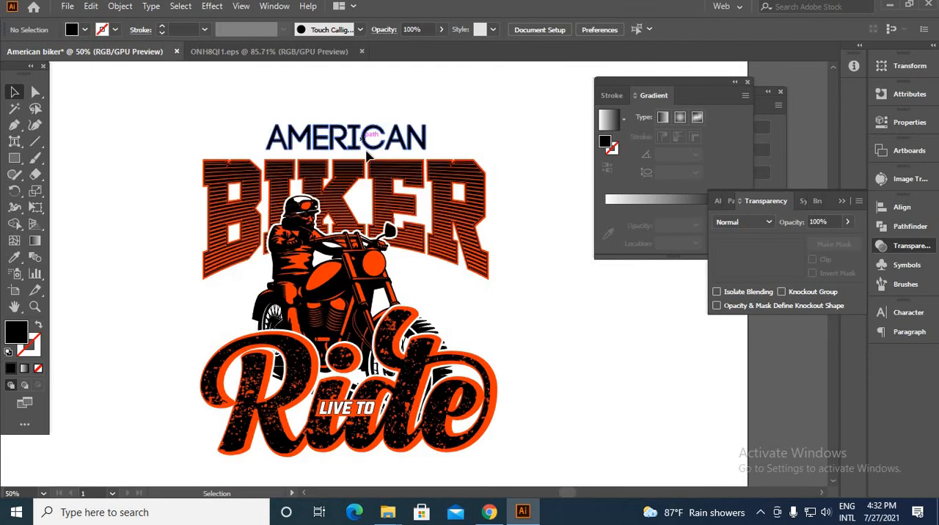
click(367, 148)
click(119, 6)
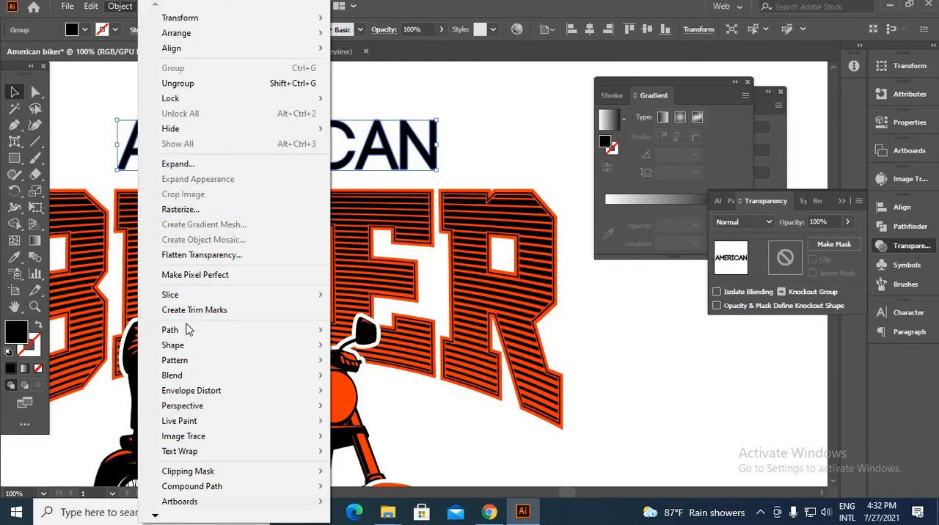
mouse_move(185, 330)
click(367, 380)
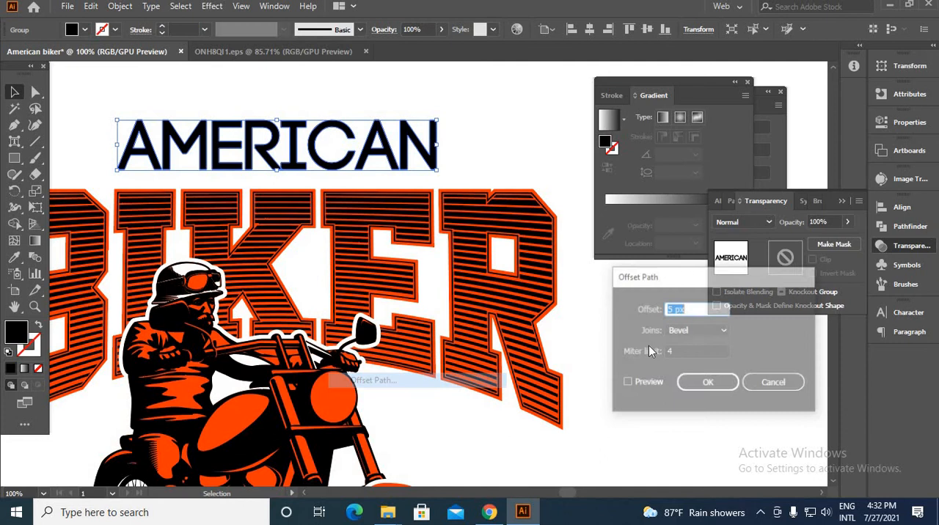
click(644, 387)
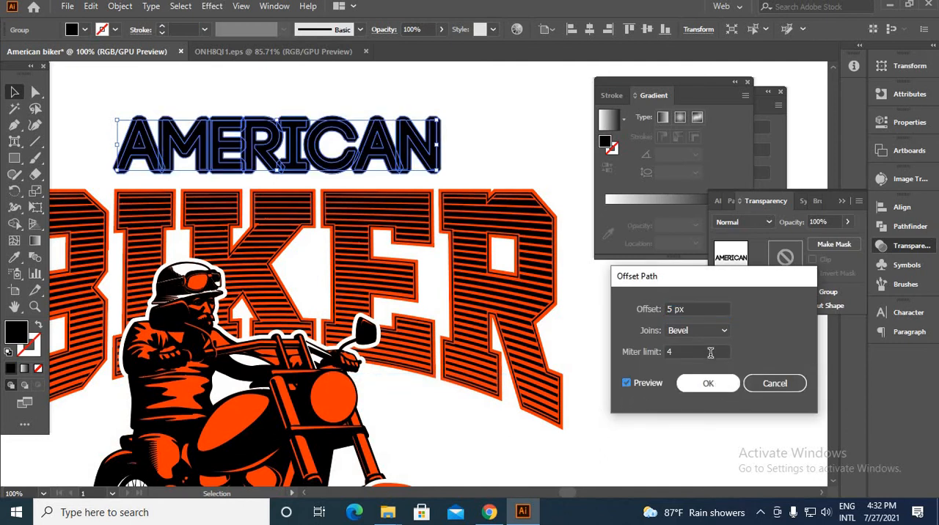
drag(674, 309, 651, 319)
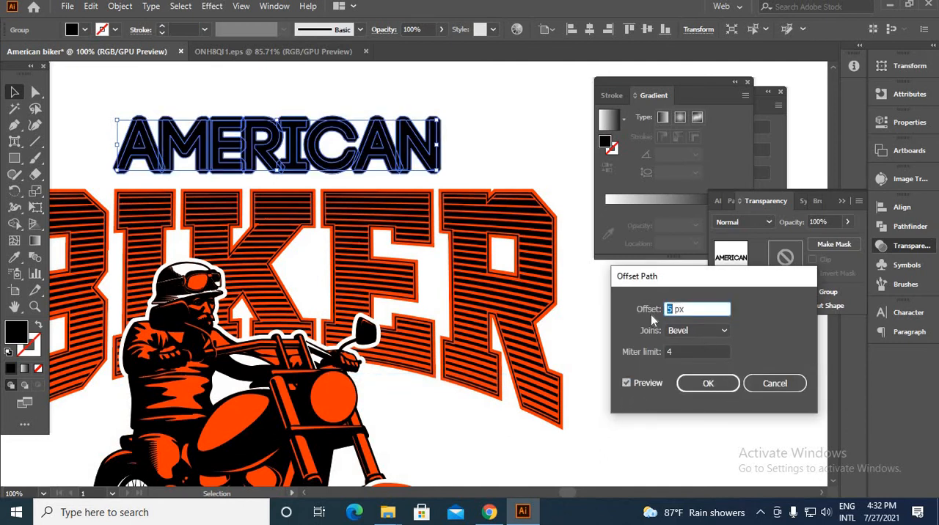
click(708, 384)
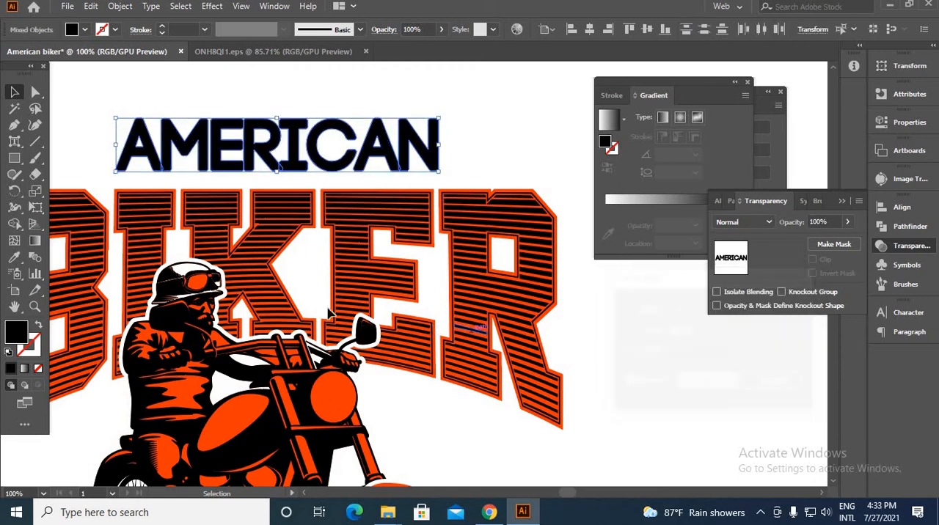
Fill the new "AMERICAN" offset outline with the orange sampled from the design, and send it to the back
click(14, 258)
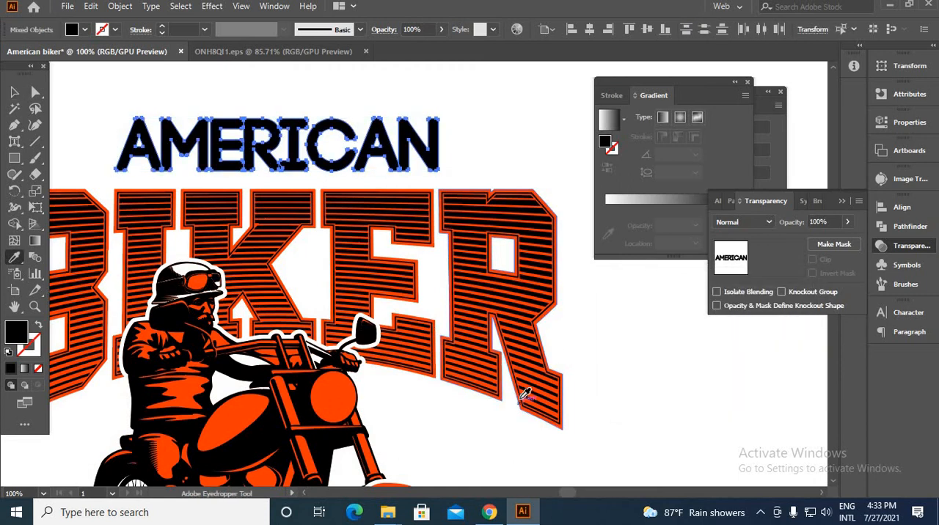
click(239, 283)
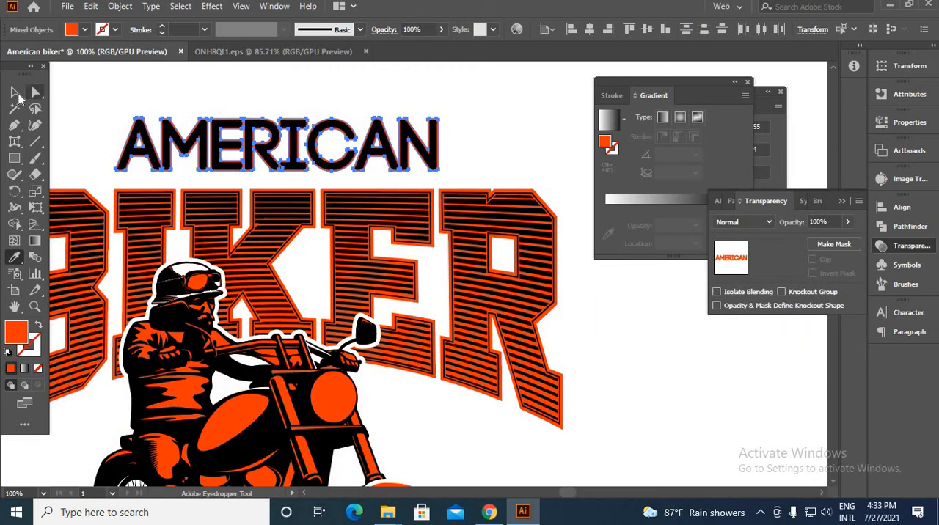
click(14, 92)
right_click(140, 93)
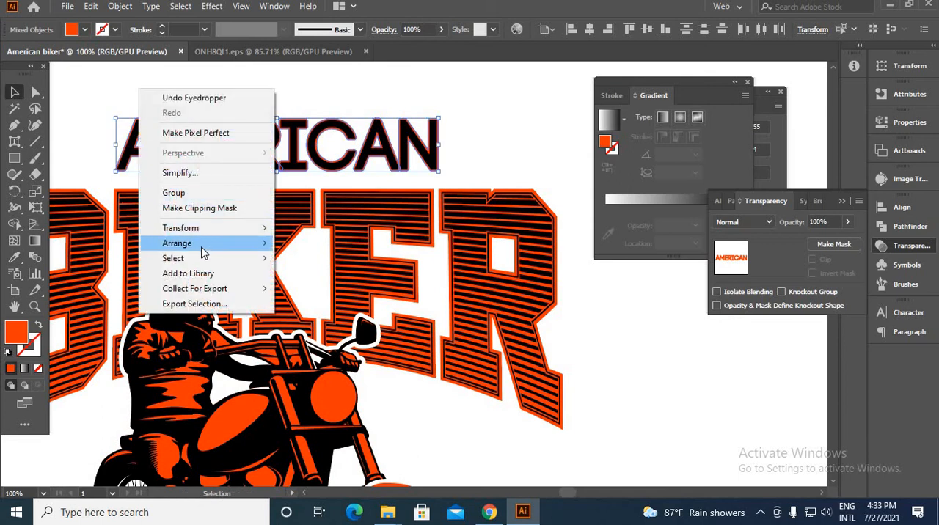
mouse_move(202, 252)
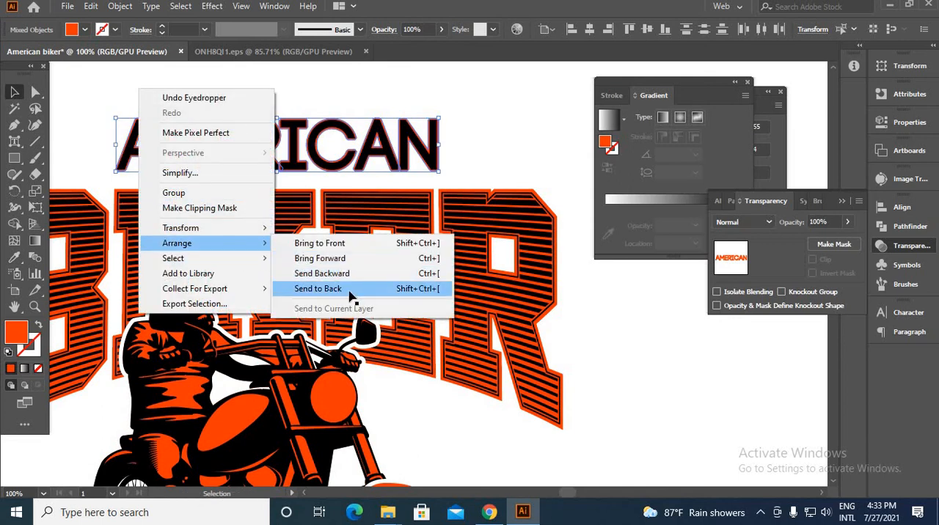
click(349, 290)
click(175, 146)
Isolate the "AMERICAN" lettering, select all its black letters with the Magic Wand and group them
scroll(174, 147, up, 3)
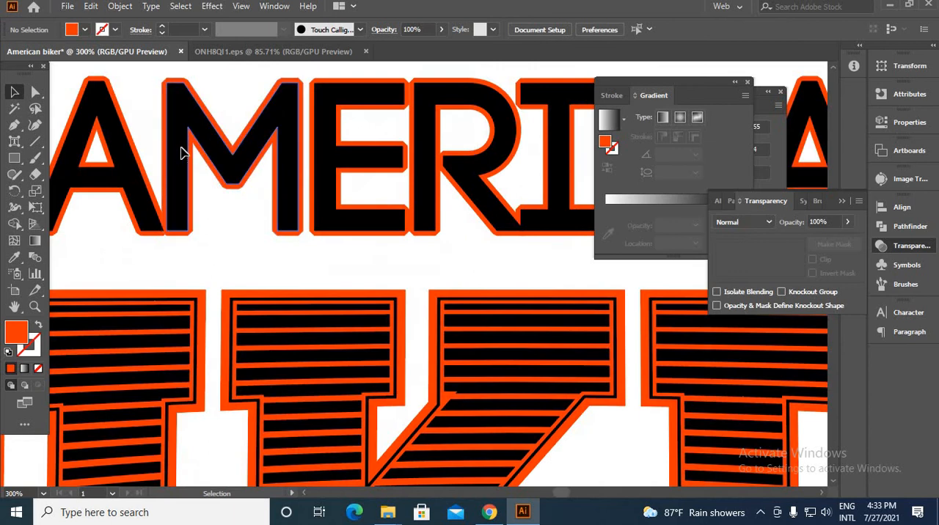
double_click(182, 152)
click(182, 153)
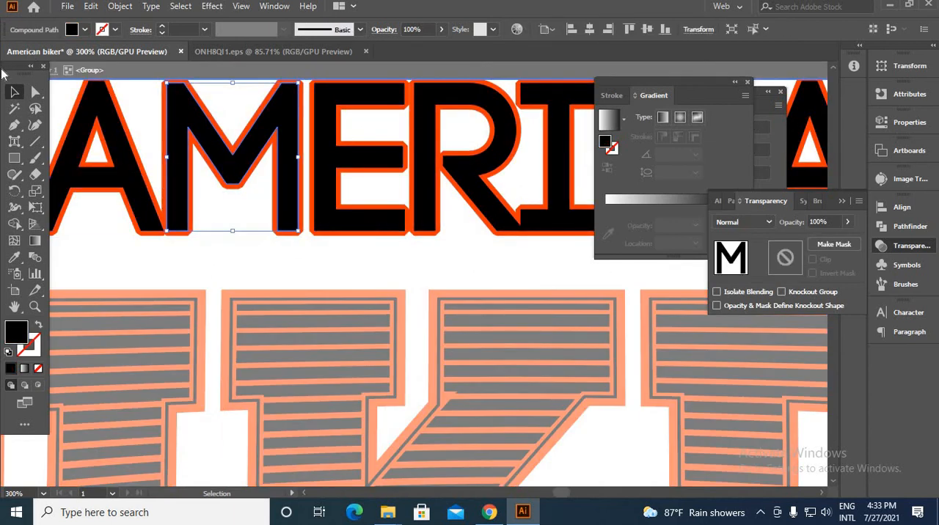
click(14, 108)
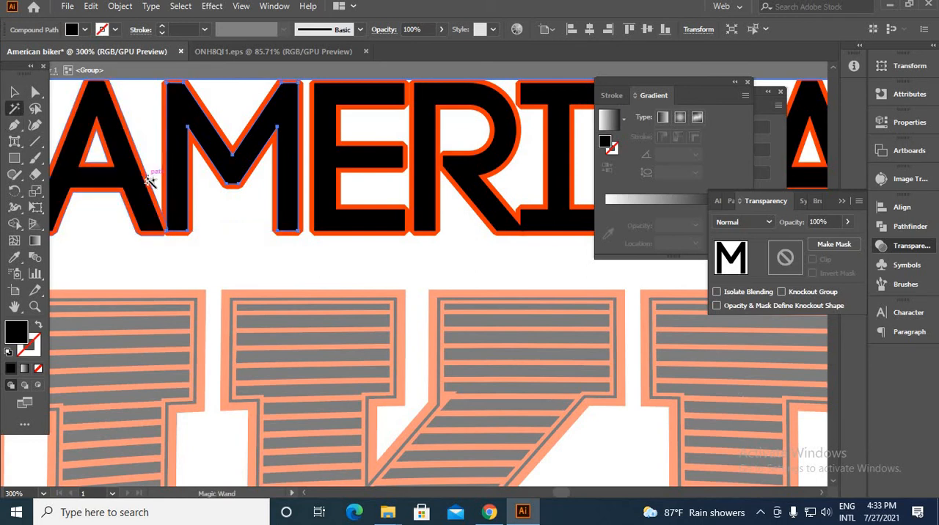
click(134, 187)
key(ctrl)
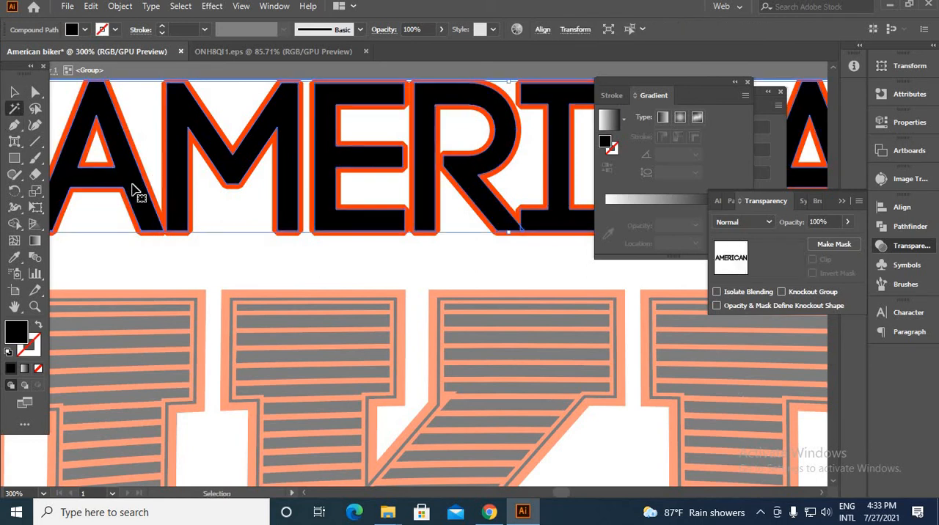
key(ctrl+g)
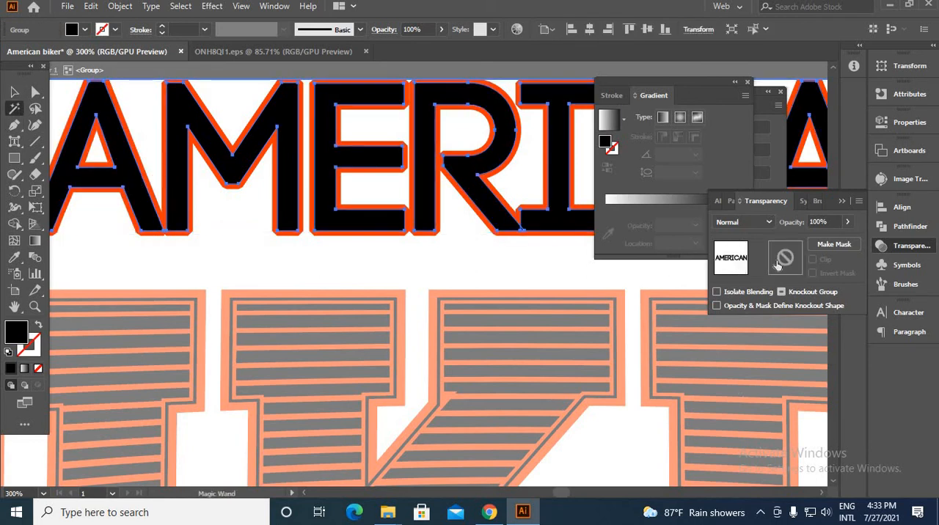
Add an unclipped opacity mask to the grouped "AMERICAN" letters and paste the grunge texture into it
click(835, 244)
click(812, 260)
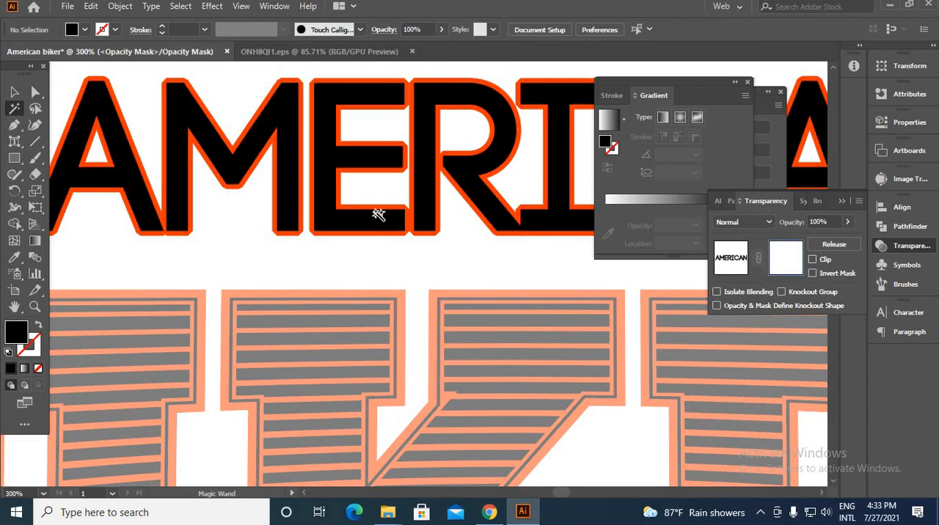
key(ctrl+1)
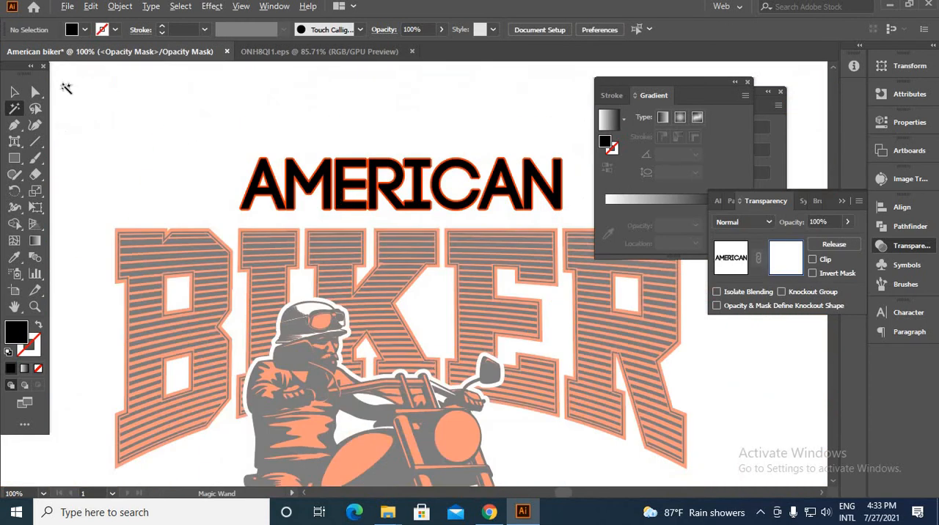
click(14, 92)
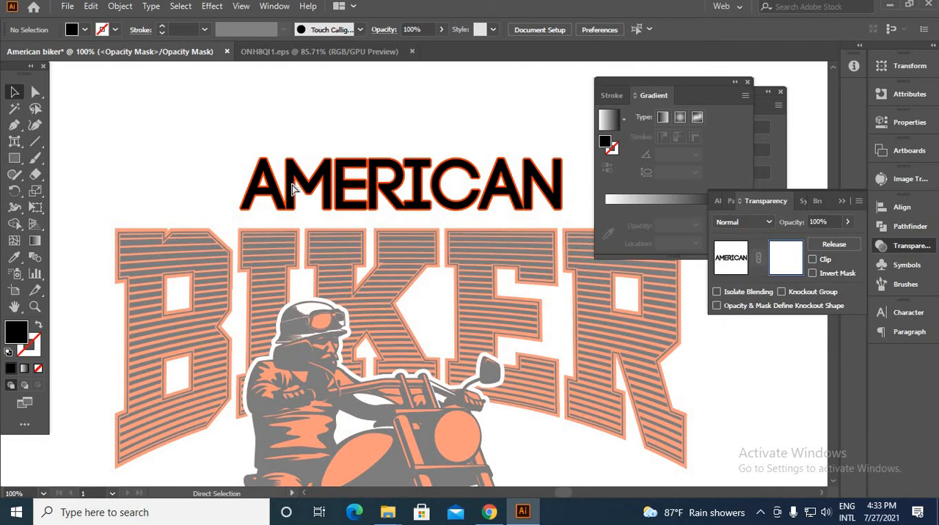
key(ctrl+f)
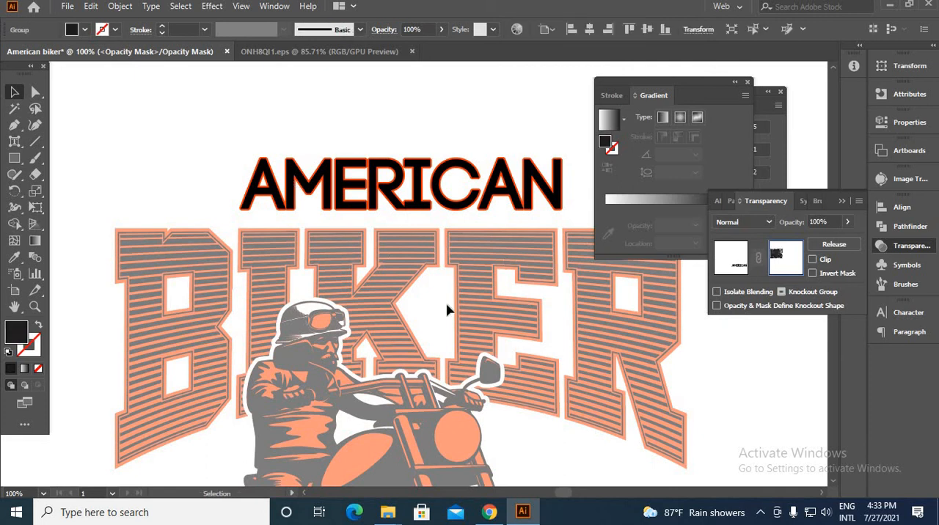
Move and enlarge the grunge texture to cover the "AMERICAN" lettering, and return from the mask to the artwork
scroll(394, 279, down, 10)
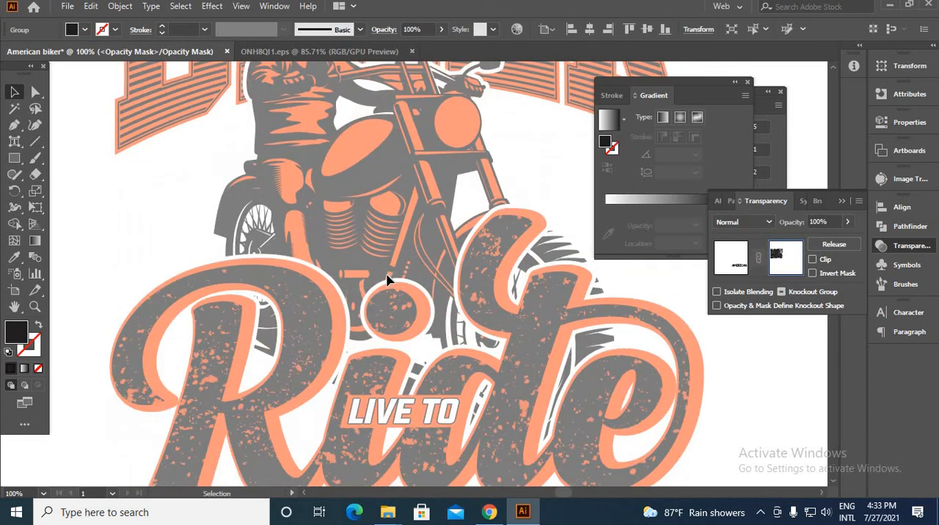
scroll(367, 268, down, 5)
scroll(407, 238, up, 3)
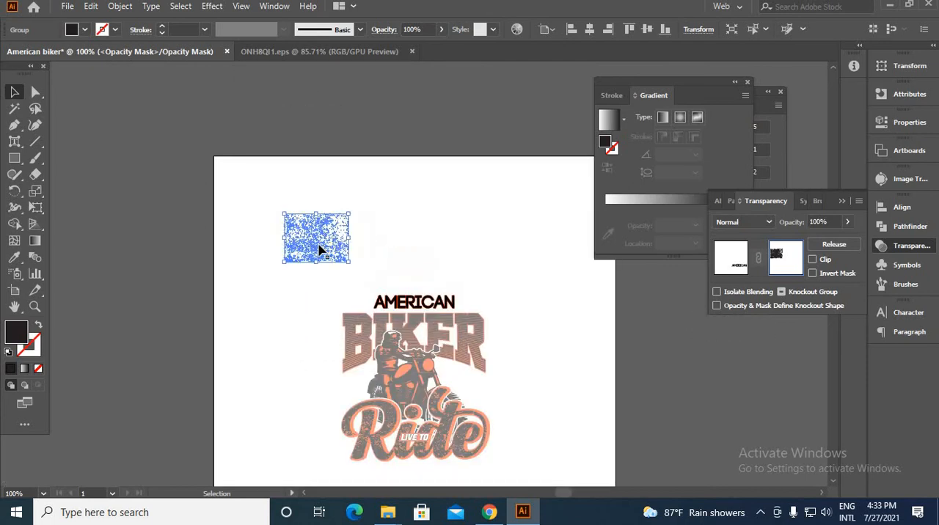
drag(319, 251, 430, 309)
scroll(430, 309, up, 4)
drag(463, 250, 550, 257)
click(731, 263)
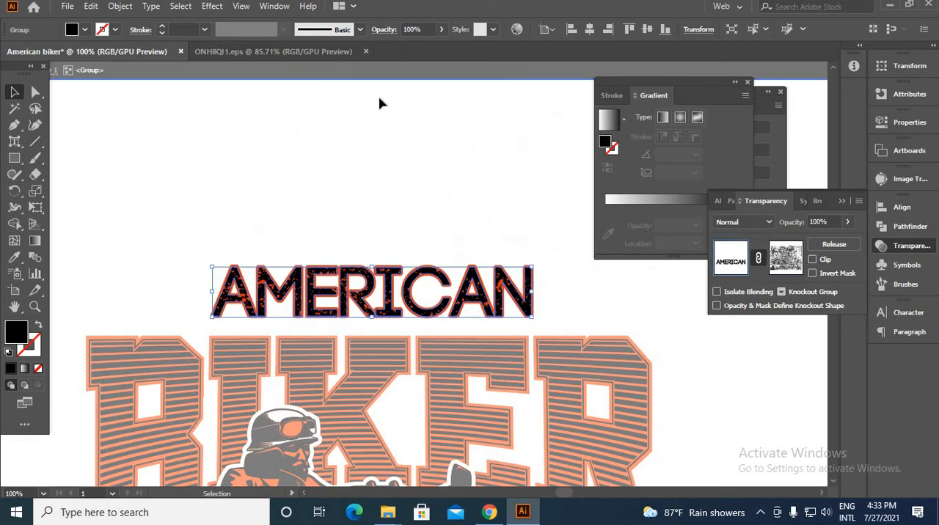
Isolate the "BIKER" lettering, select its orange outer shape and create an outward offset path with bevel joins
click(362, 71)
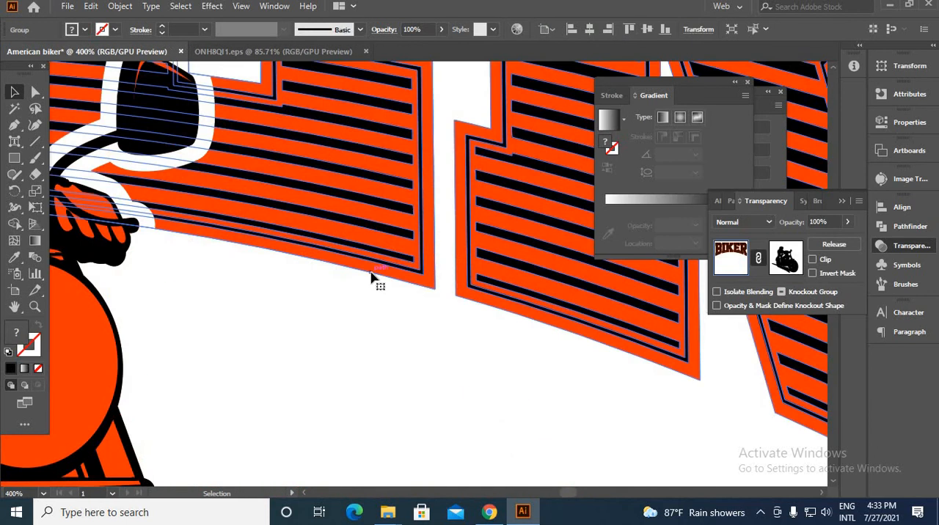
scroll(372, 277, down, 5)
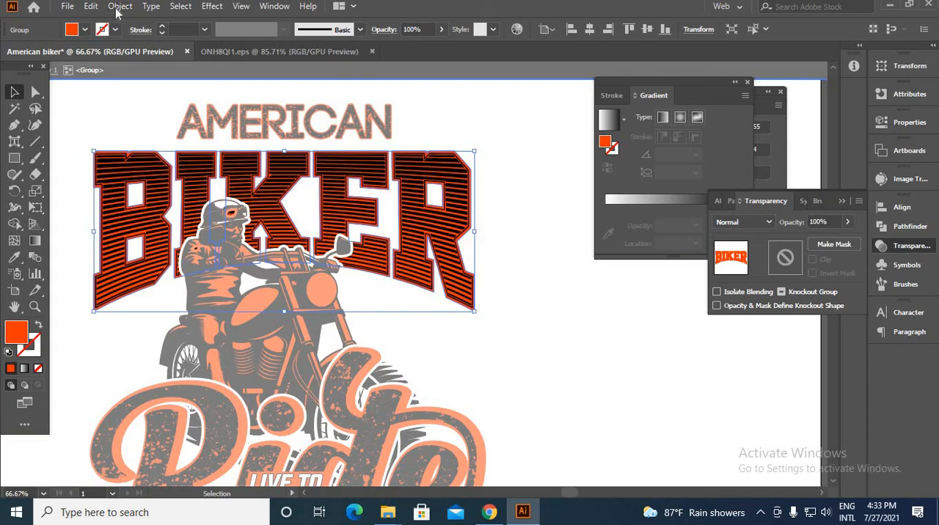
click(119, 6)
mouse_move(187, 334)
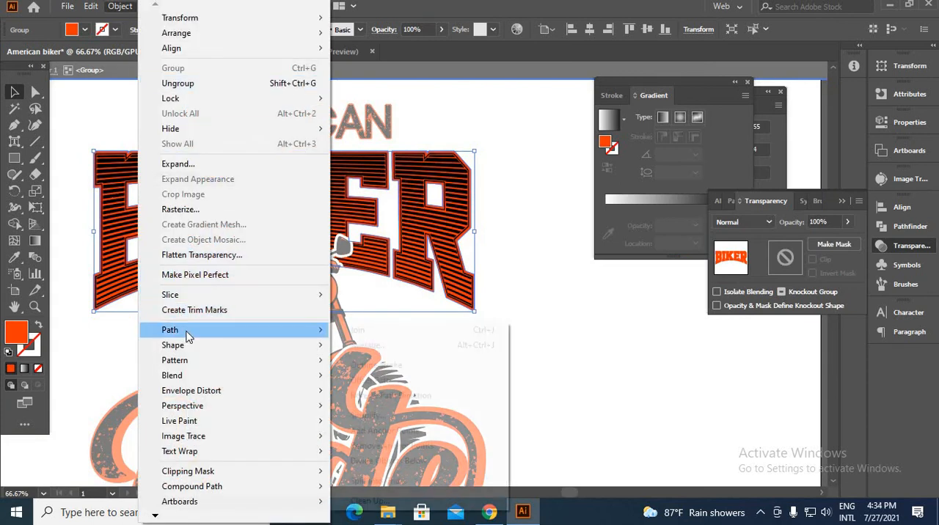
click(376, 382)
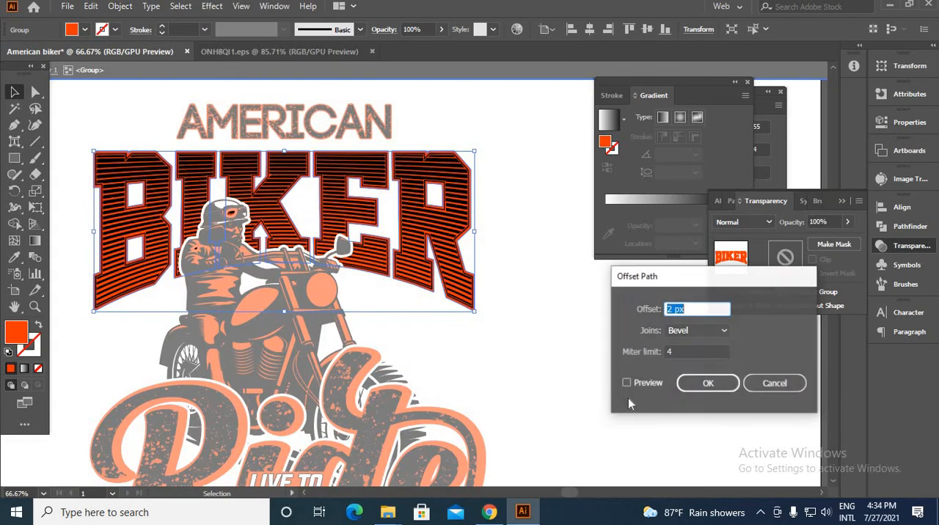
click(628, 384)
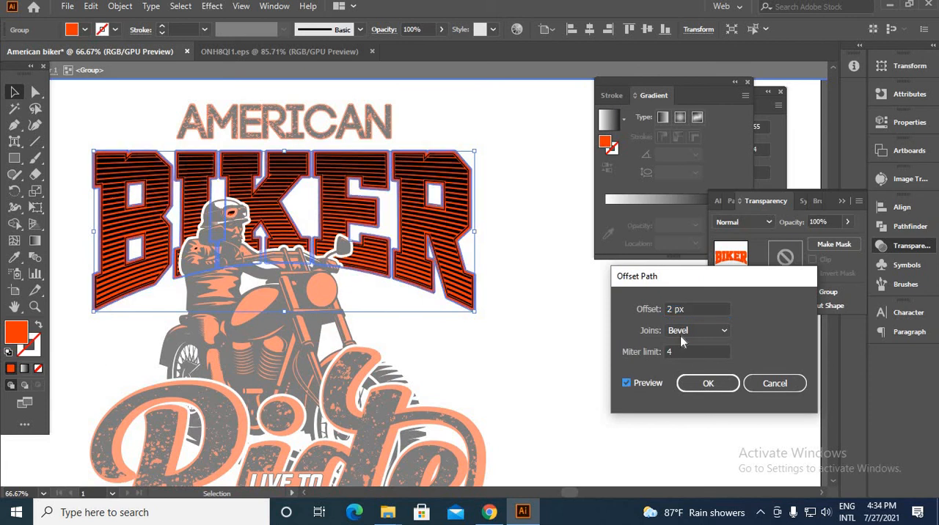
scroll(684, 310, up, 5)
click(708, 383)
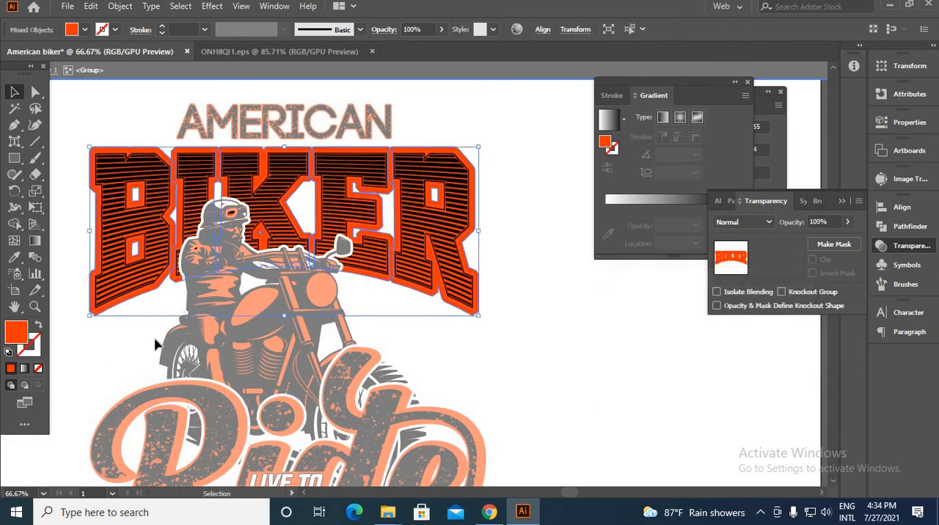
Fill the new "BIKER" offset outline with black (000000)
double_click(26, 339)
drag(694, 405, 703, 422)
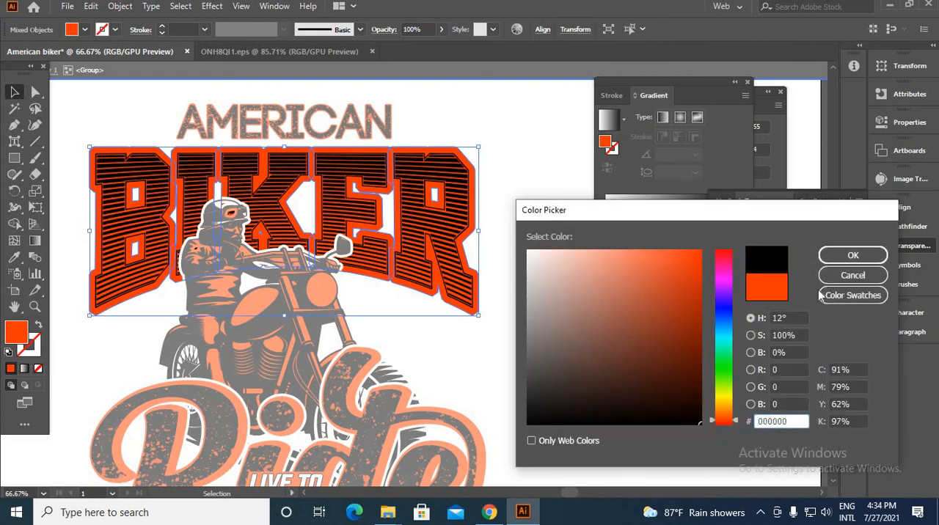
click(851, 256)
Send the black "BIKER" offset outline to the back and nudge it down three steps
right_click(547, 218)
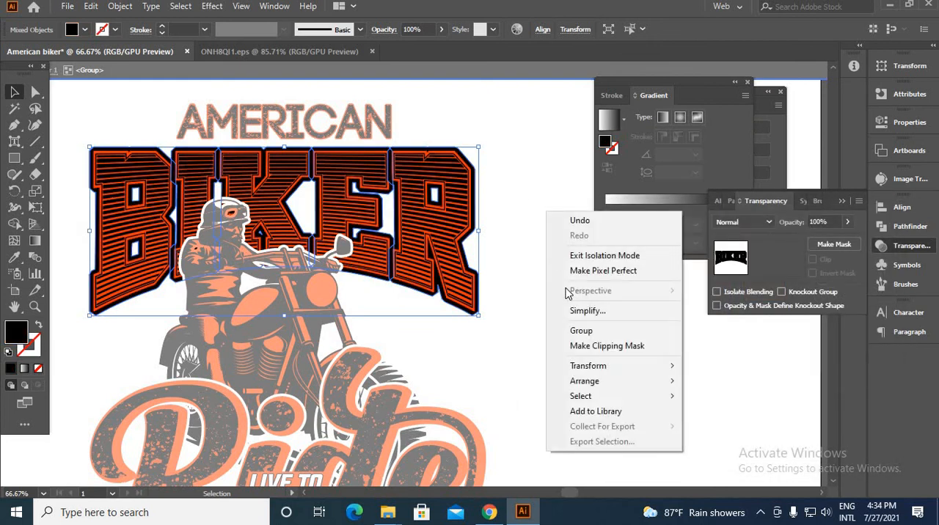
mouse_move(592, 381)
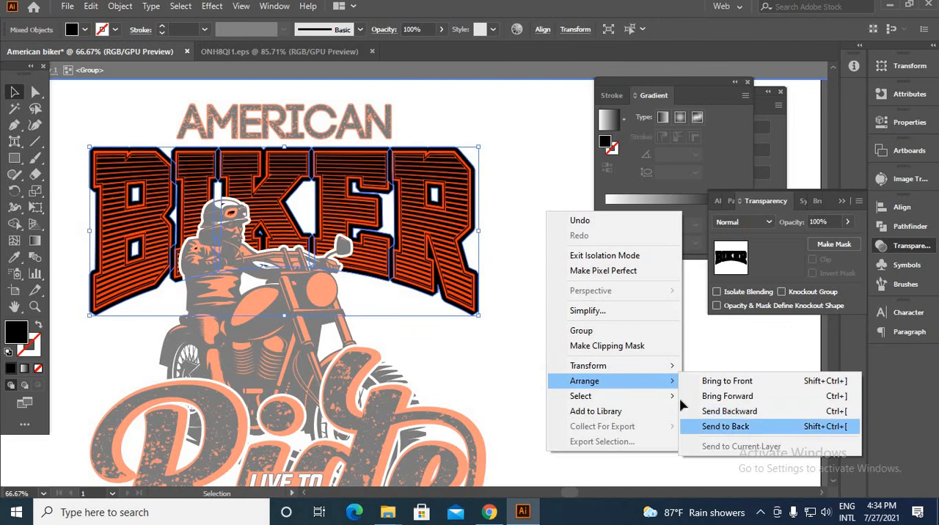
click(725, 427)
key(Down)
key(Down)
key(Down)
key(Down)
key(Down)
key(Down)
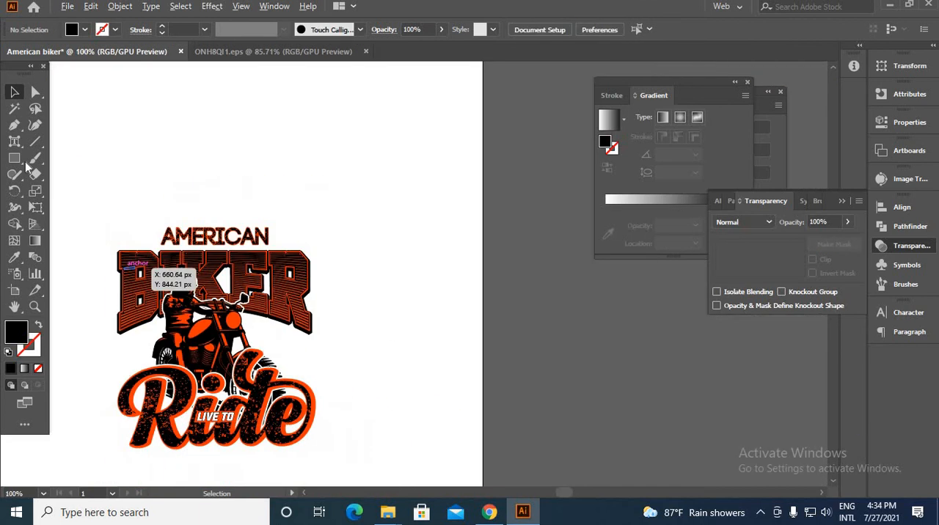
Leave isolation mode and put a pale pink background over the whole artboard behind the design
click(14, 92)
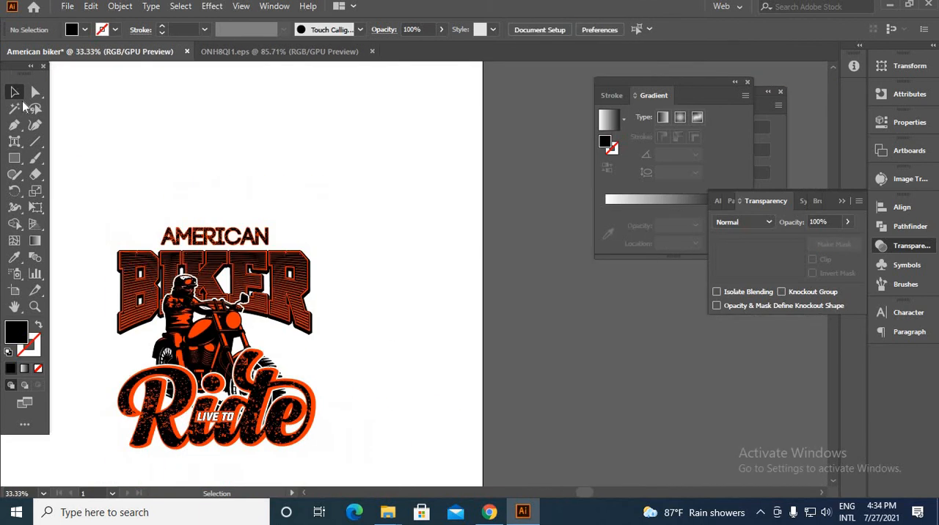
key(ctrl+minus)
click(346, 377)
drag(576, 380, 629, 377)
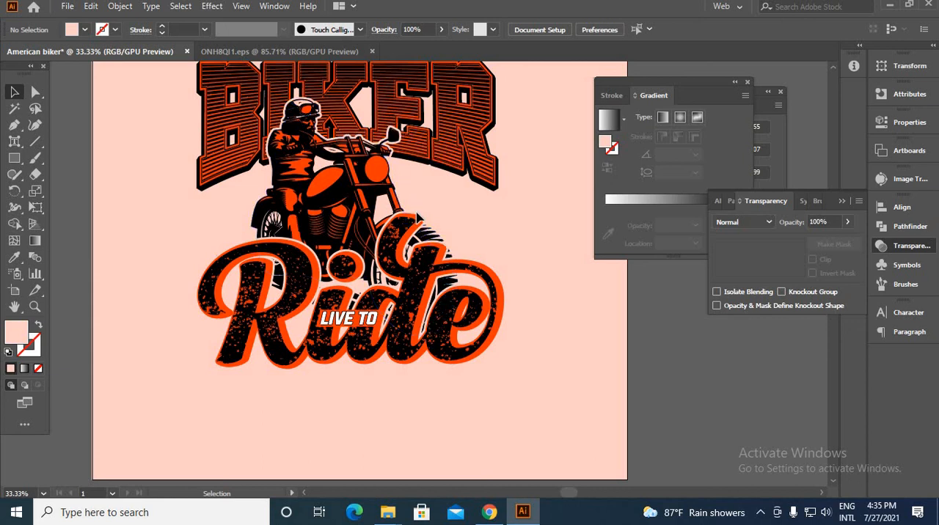
scroll(417, 218, up, 2)
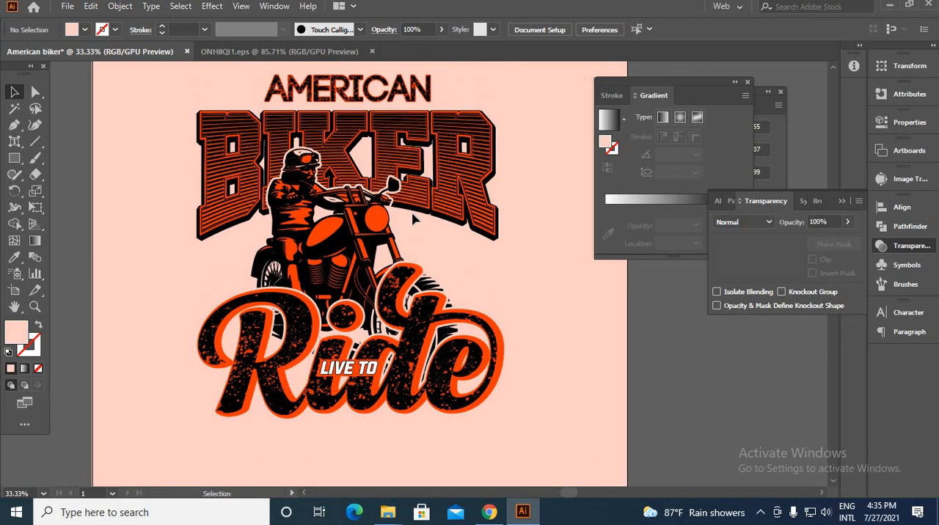